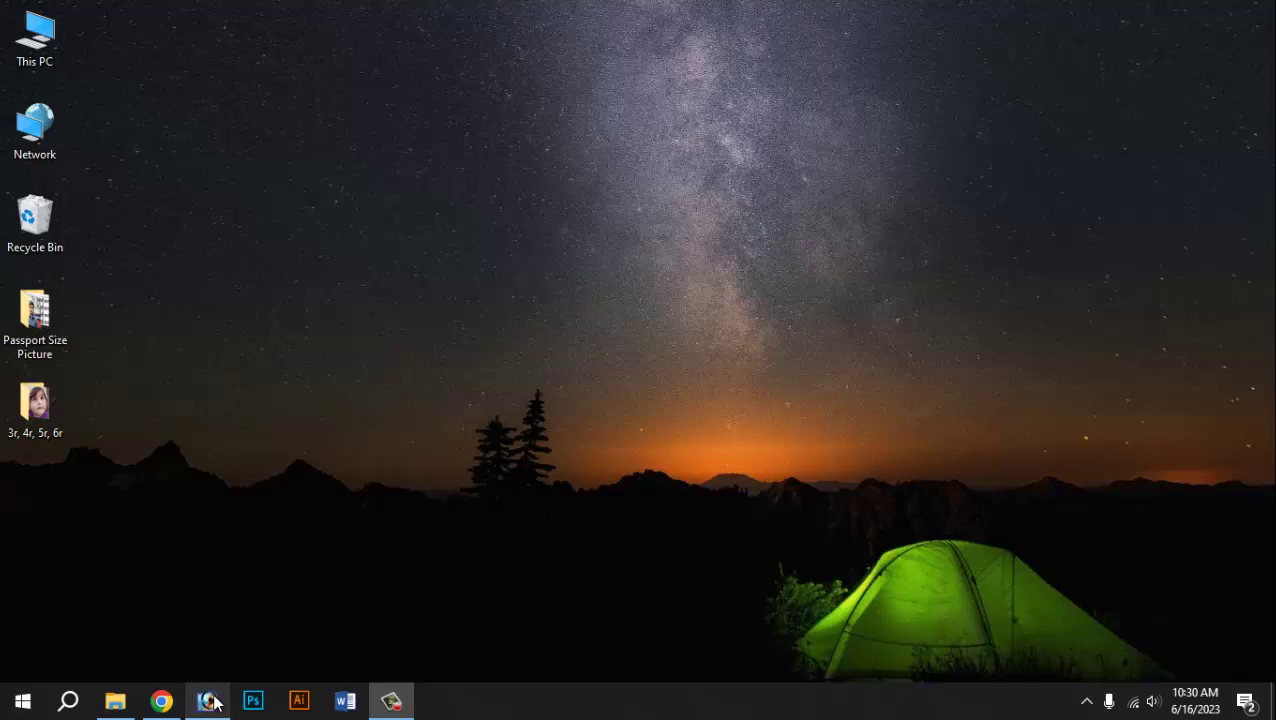
Check that Photoshop is running, minimise it, and open the "3r, 4r, 5r, 6r" desktop folder in a maximised window.
left_click(209, 701)
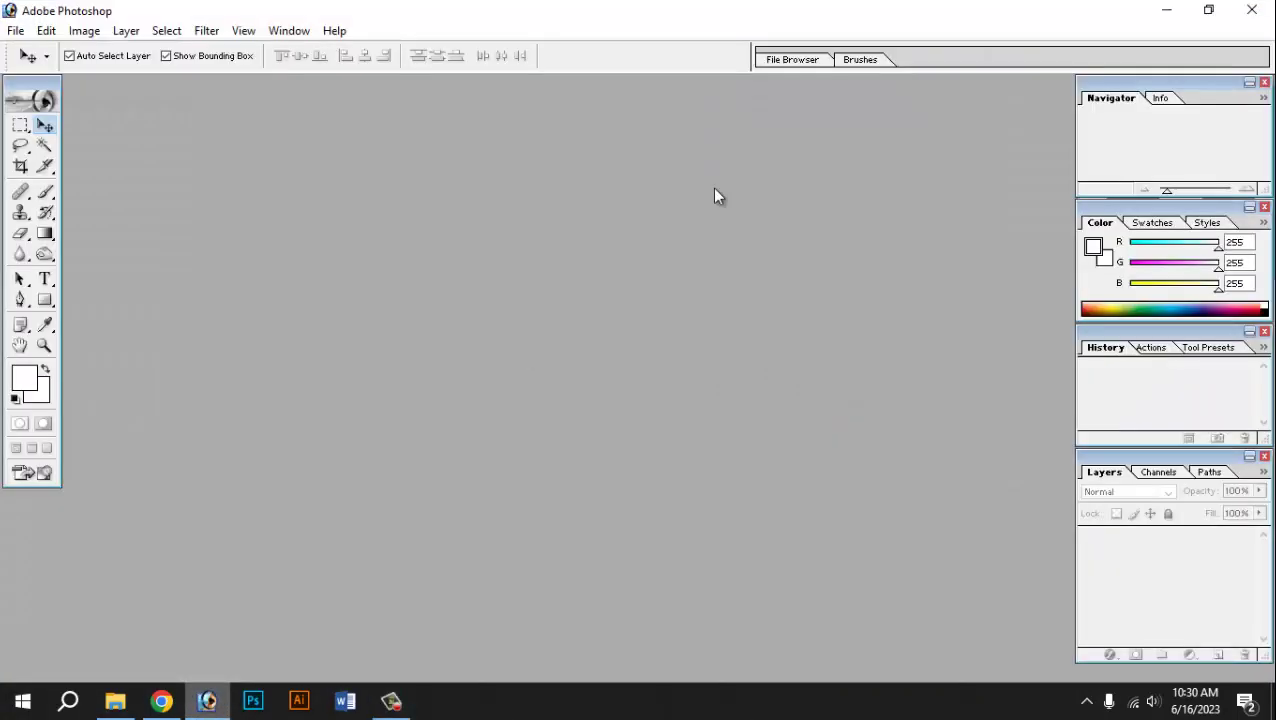
left_click(1165, 10)
left_click(56, 423)
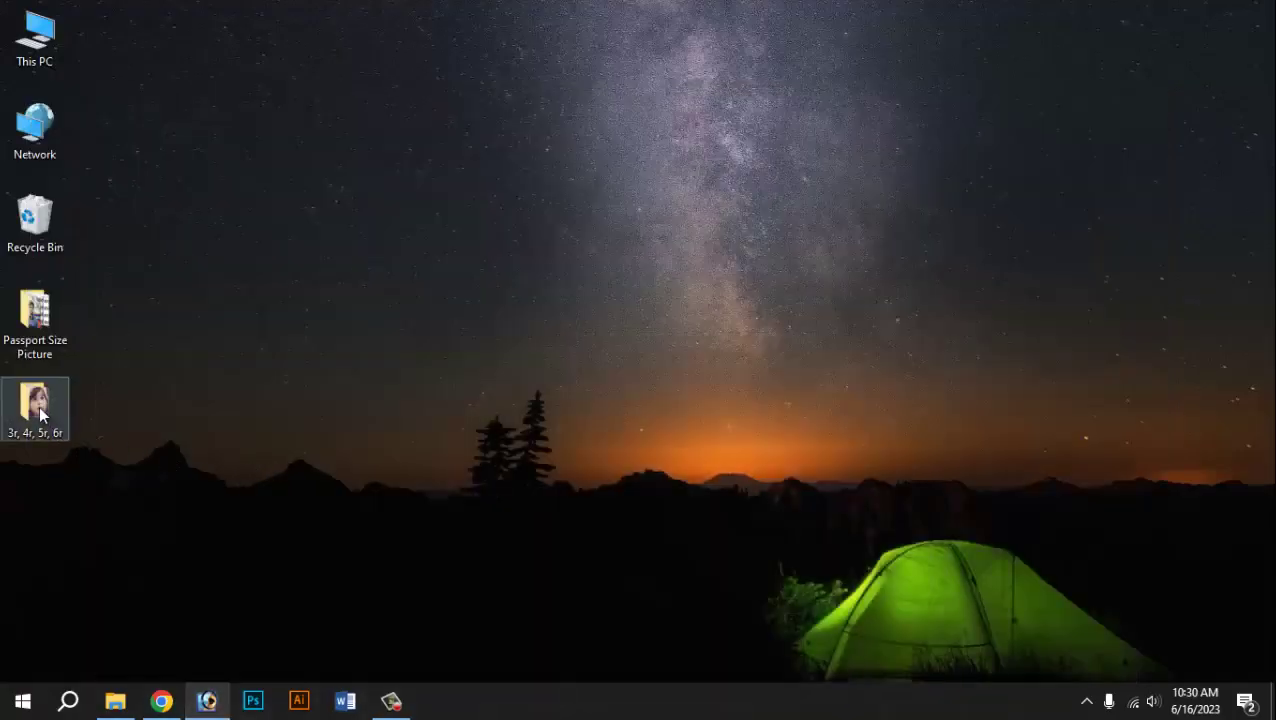
key("Return")
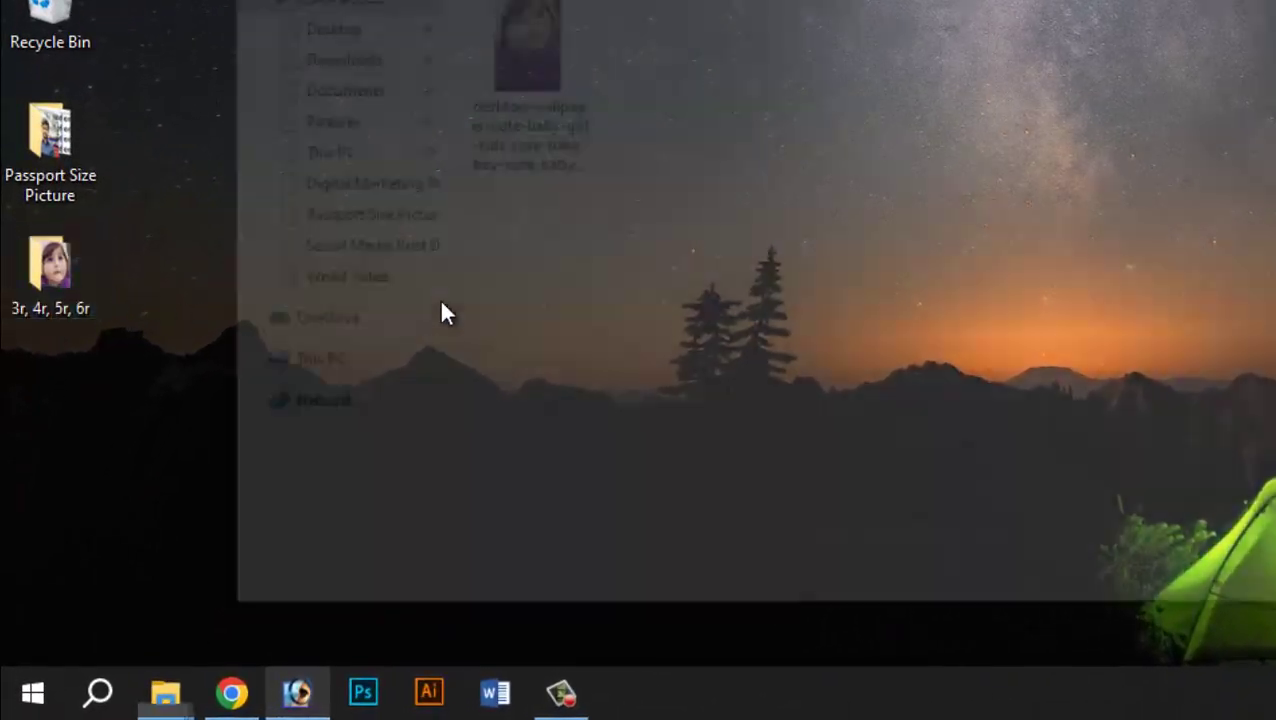
left_click(1275, 0)
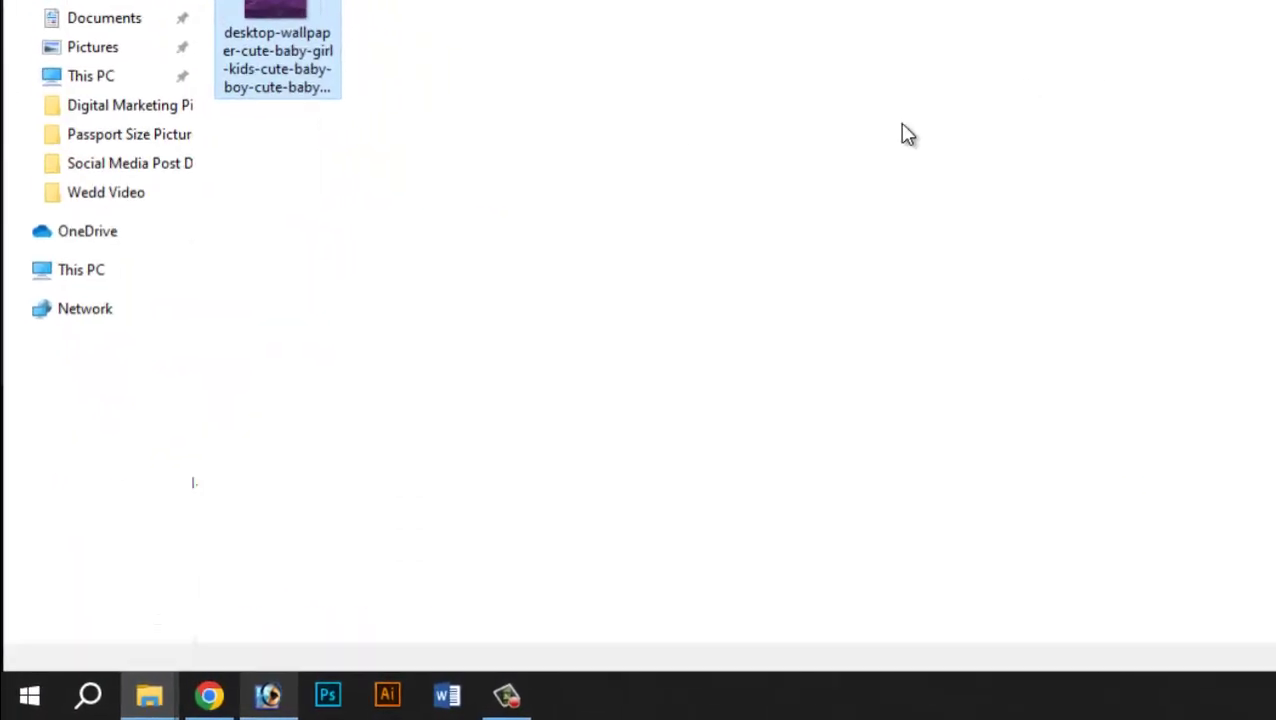
Open the folder's baby girl photo in Photoshop and maximise its document window.
scroll(416, 192, "up", 1)
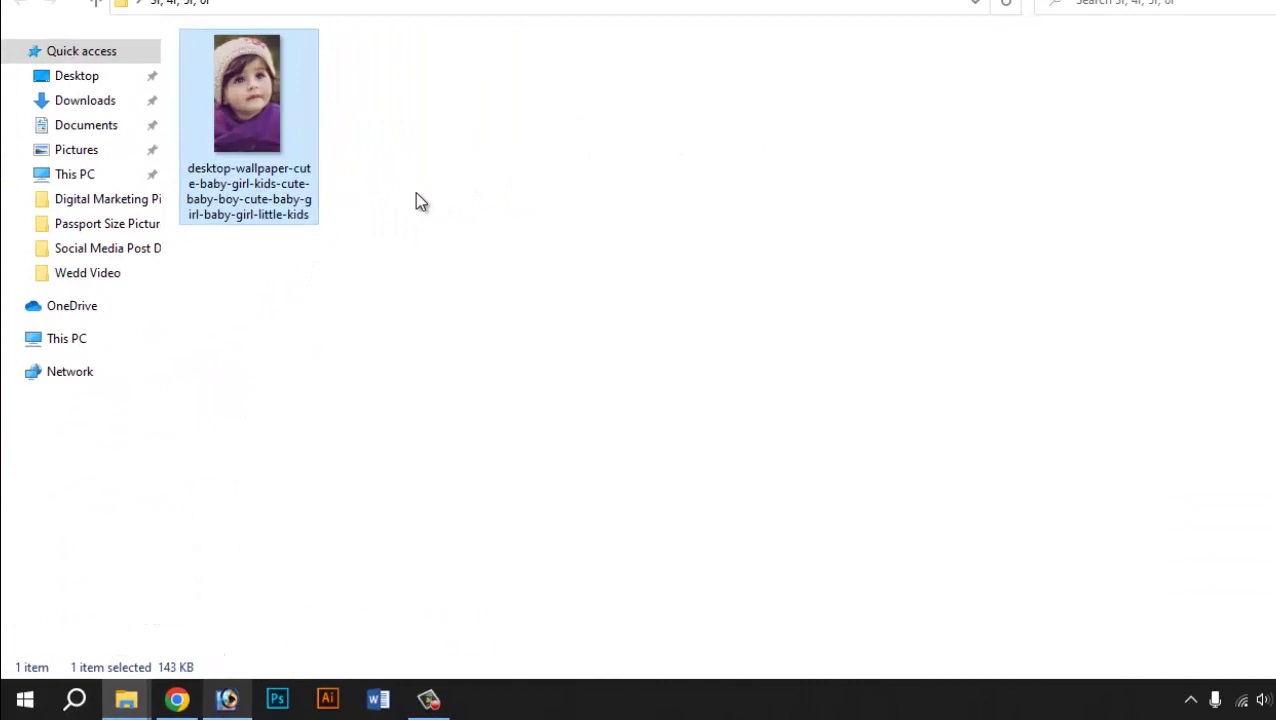
scroll(415, 191, "up", 2)
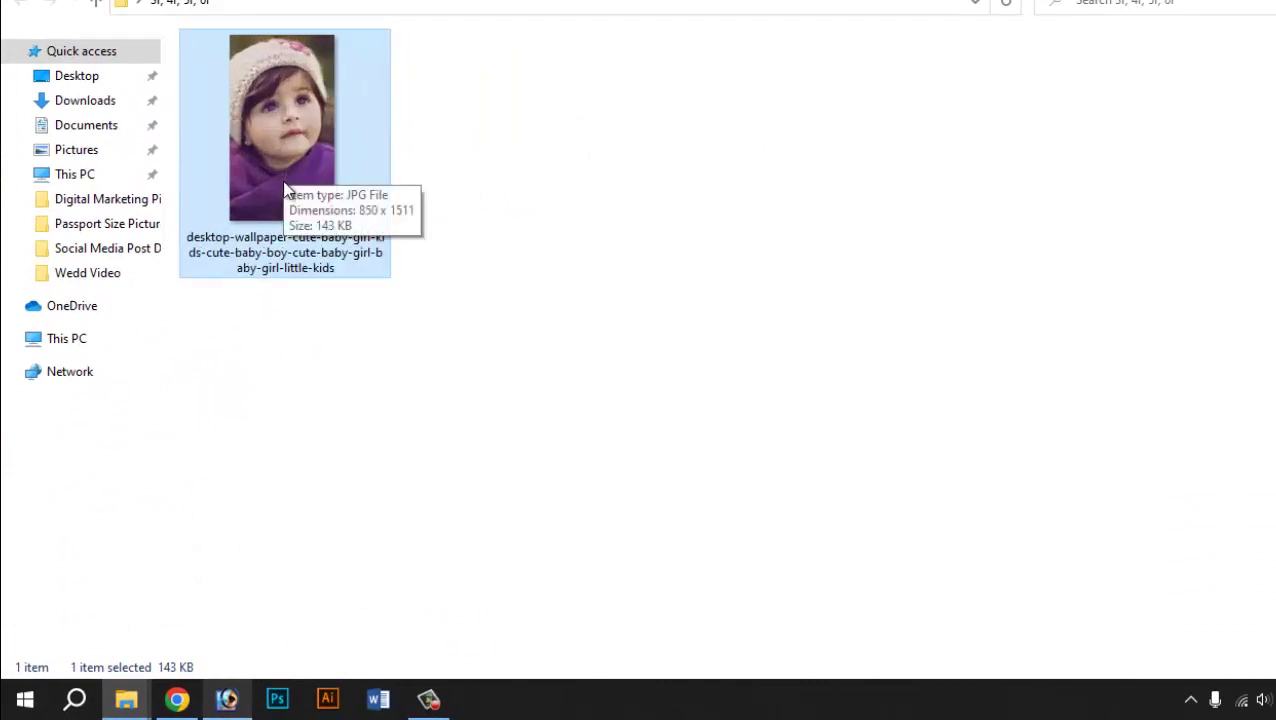
left_click_drag(338, 160, 331, 519)
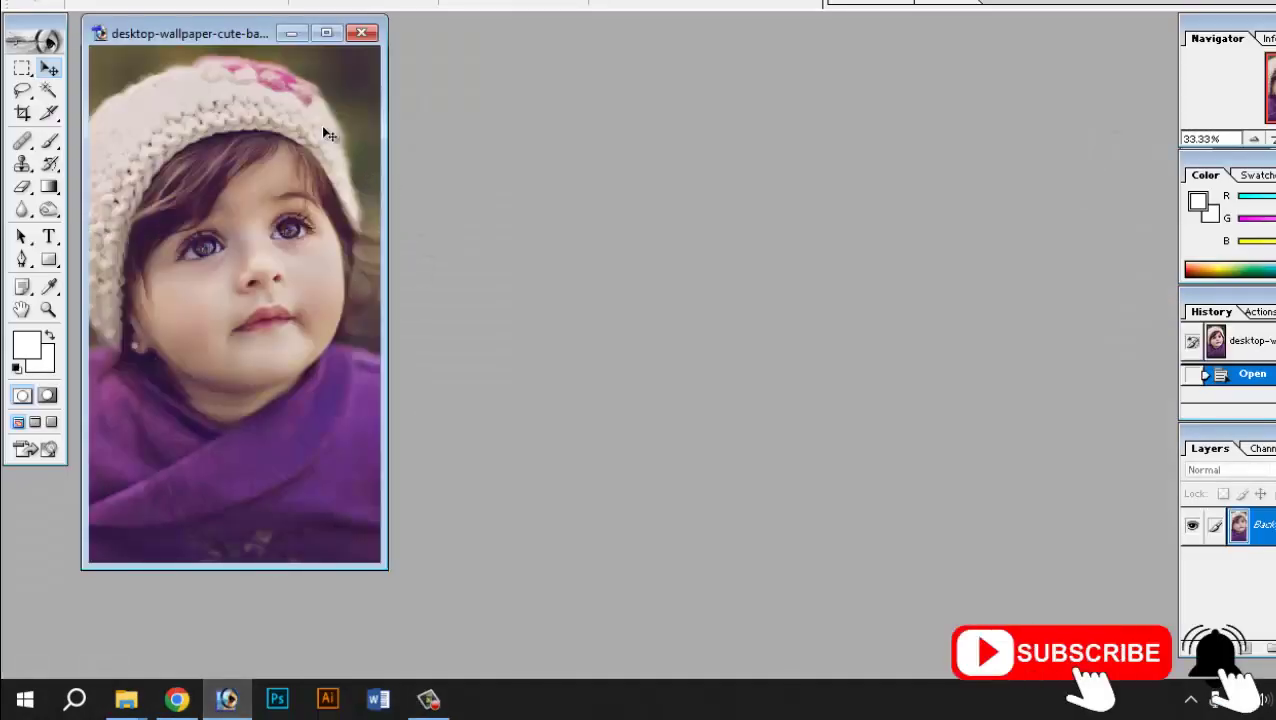
left_click(326, 34)
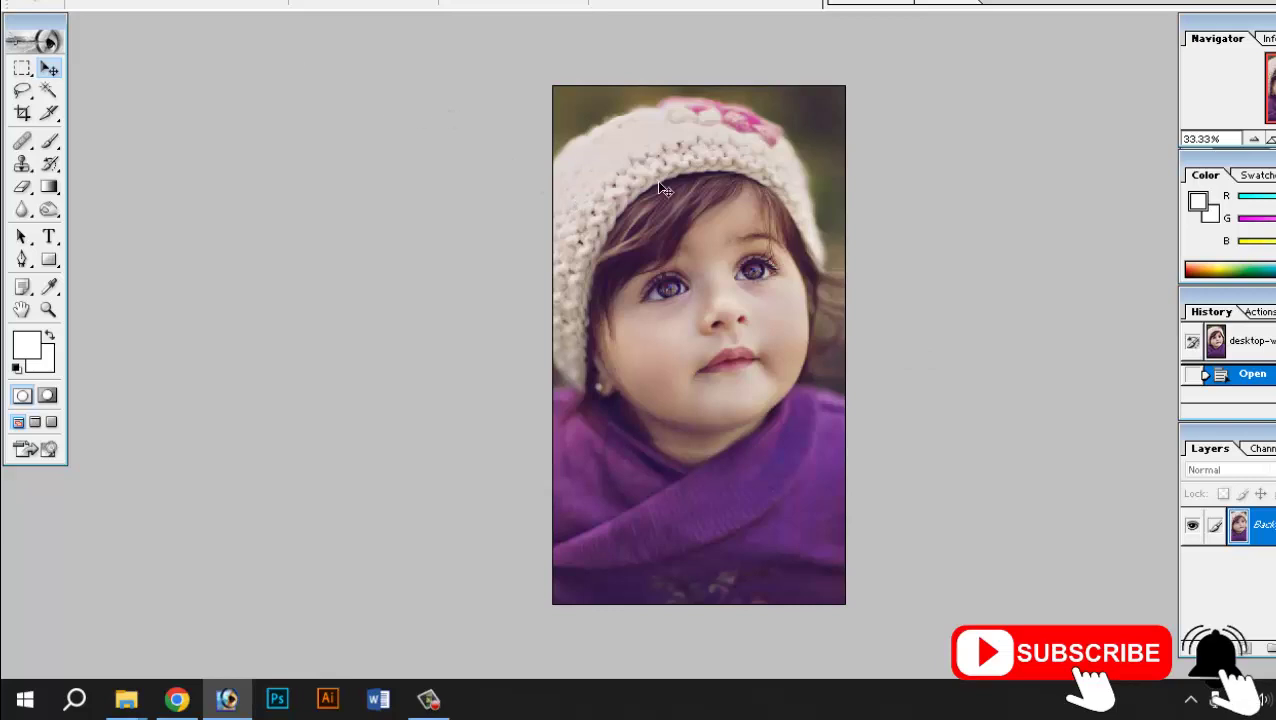
Select the photo's full width from its upper edge down to the scarf with a rectangular marquee, leaving out the lowest strip.
left_click(22, 70)
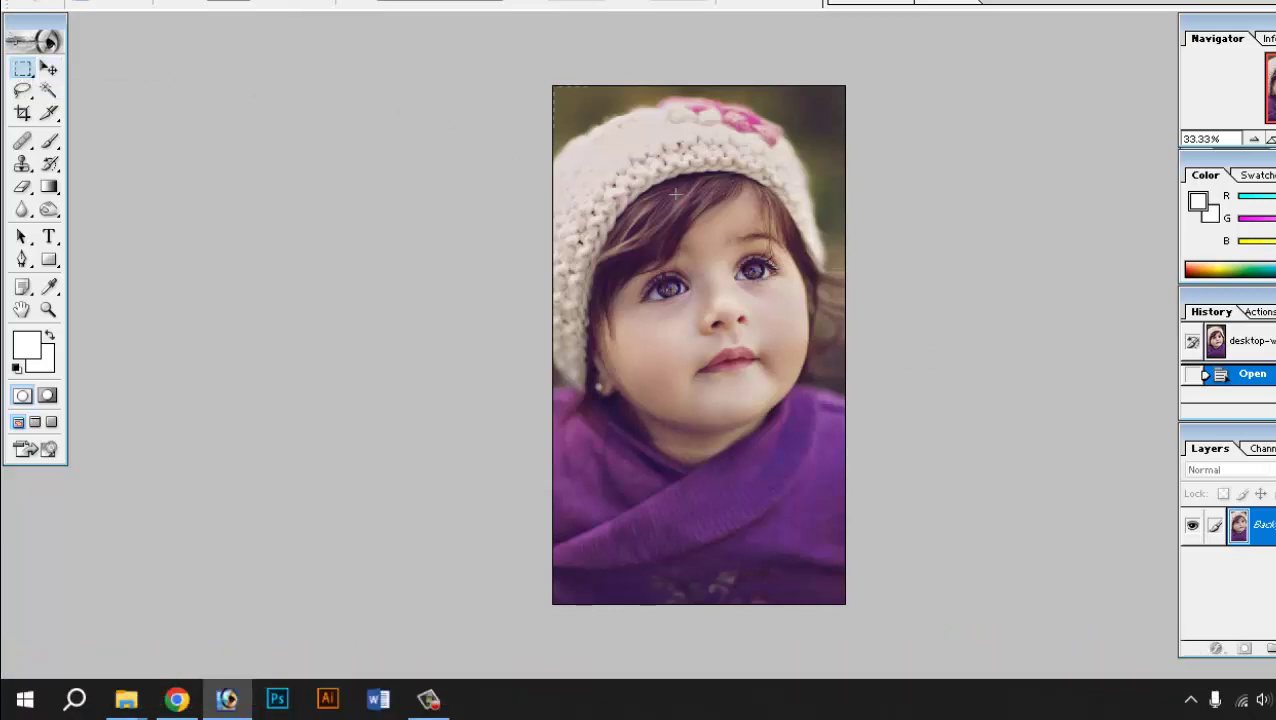
left_click_drag(676, 193, 931, 527)
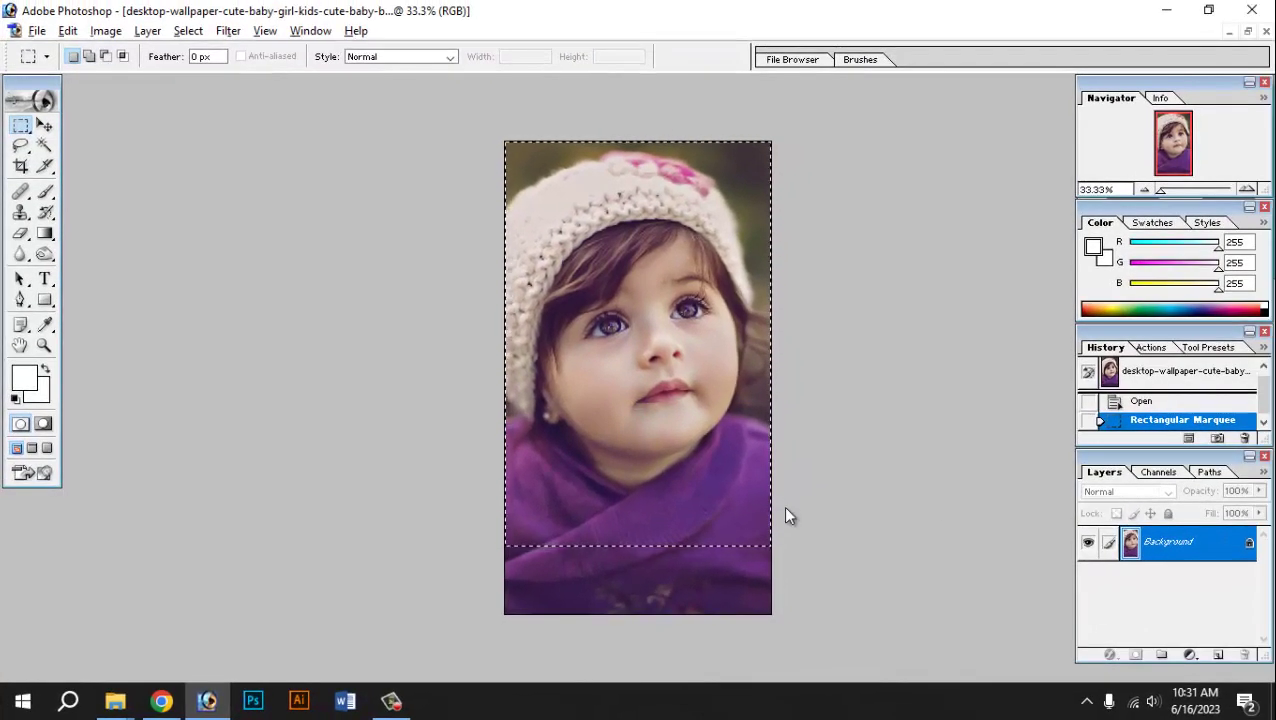
Try cropping the photo to the marquee selection and undo the crop.
key("i")
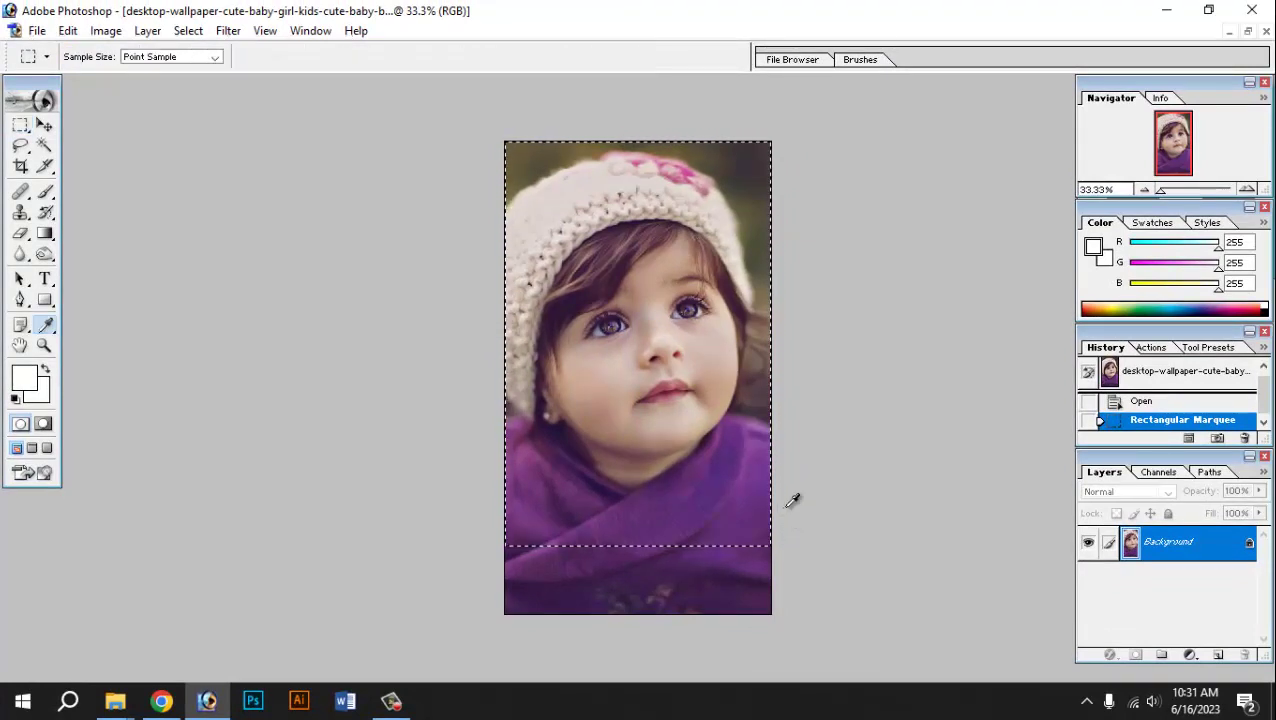
key("p")
key("alt+i")
key("p")
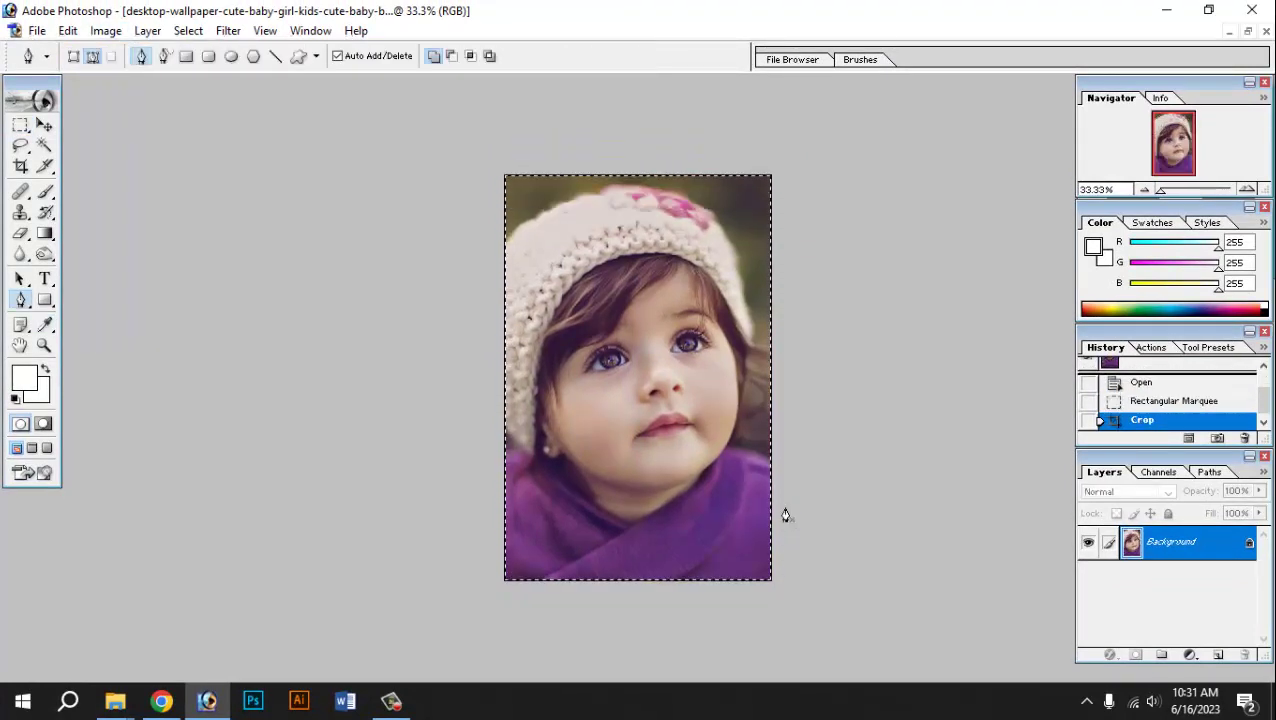
key("m")
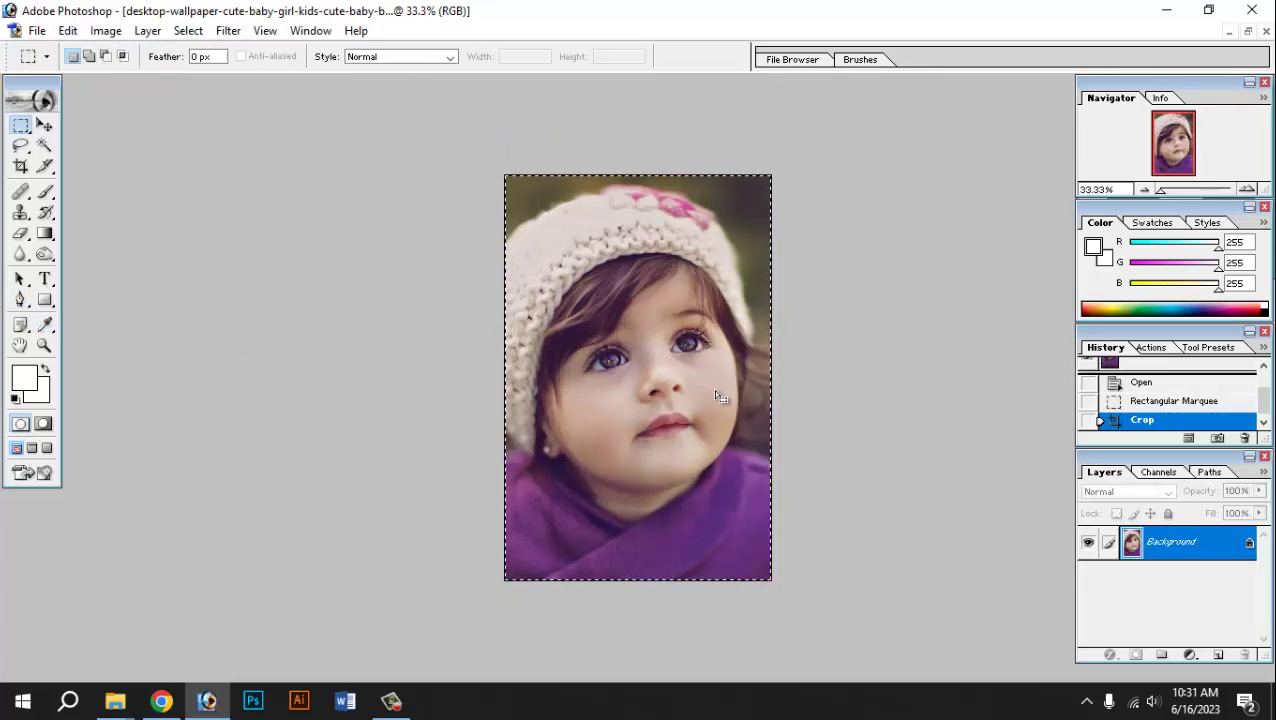
key("ctrl+z")
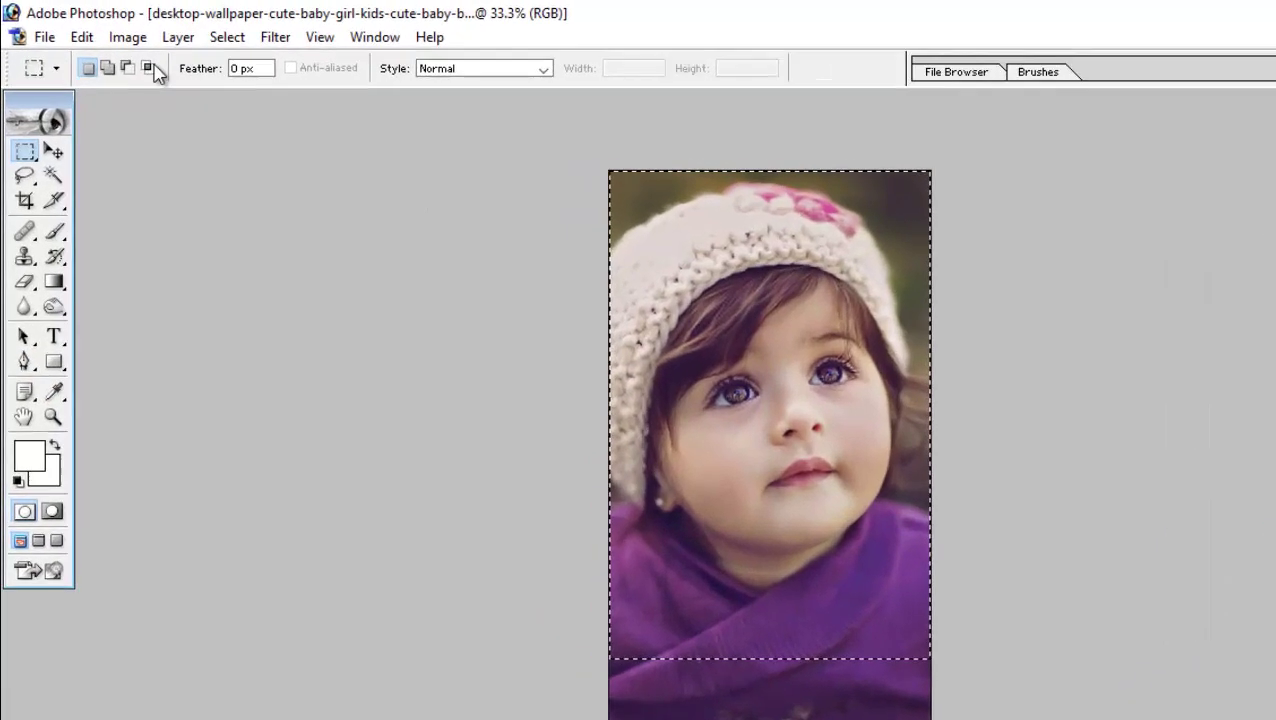
Crop the photo to the marquee selection and deselect it.
left_click(110, 33)
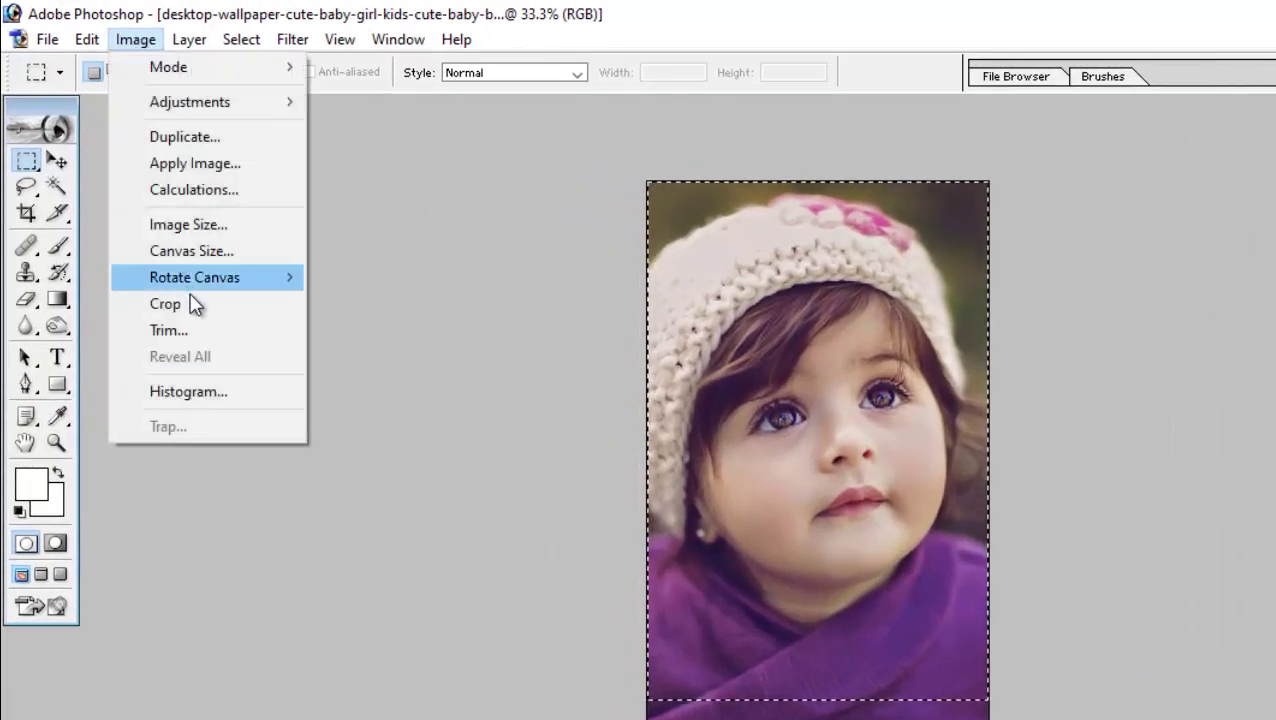
left_click(195, 304)
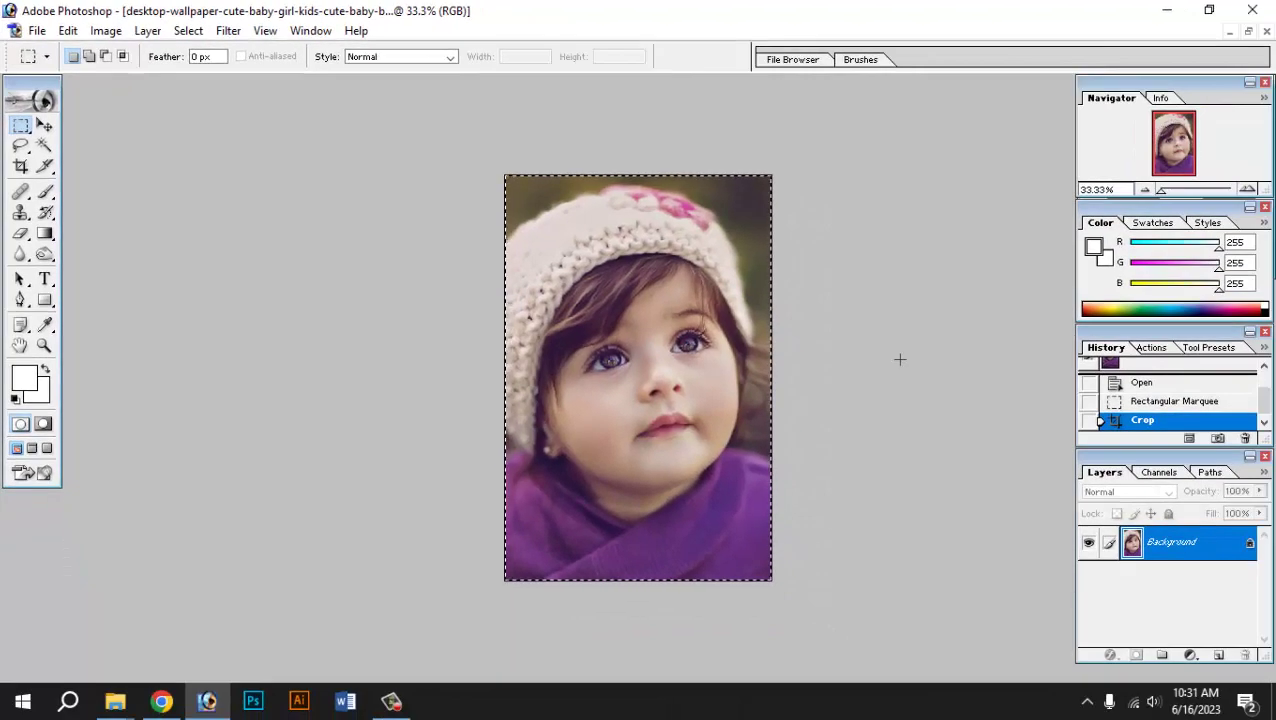
left_click(882, 360)
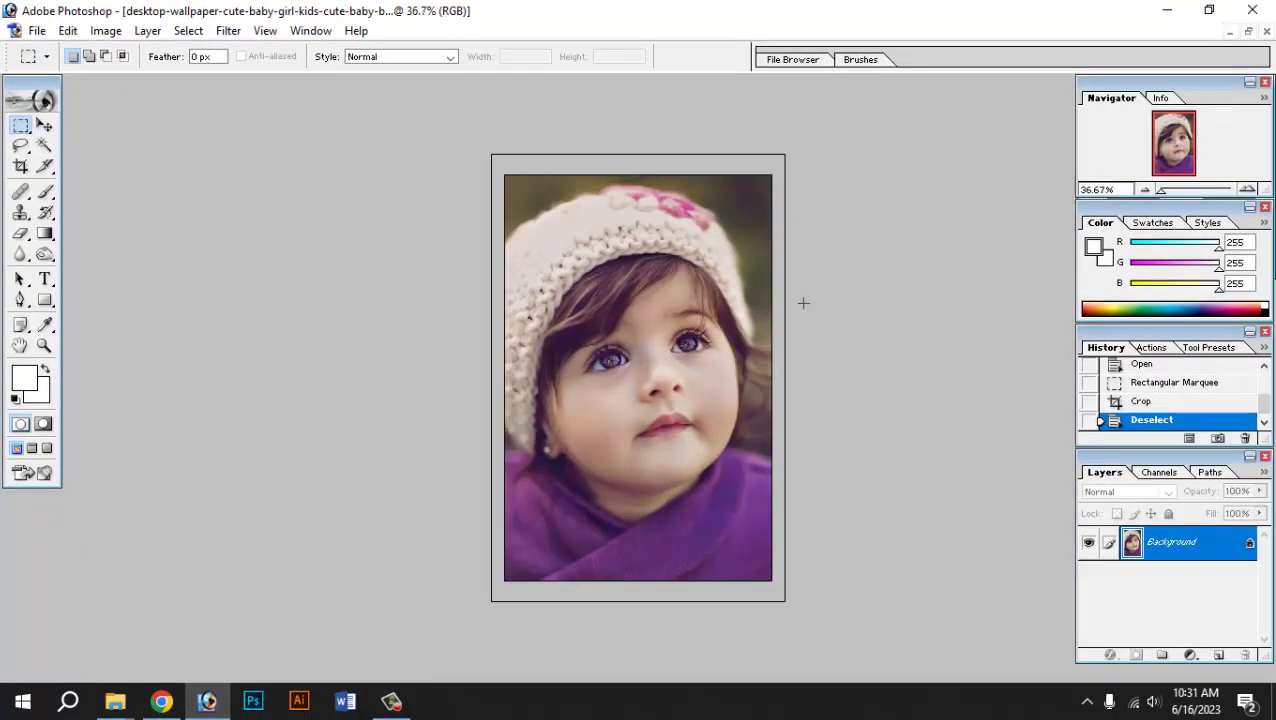
scroll(804, 302, "up", 1)
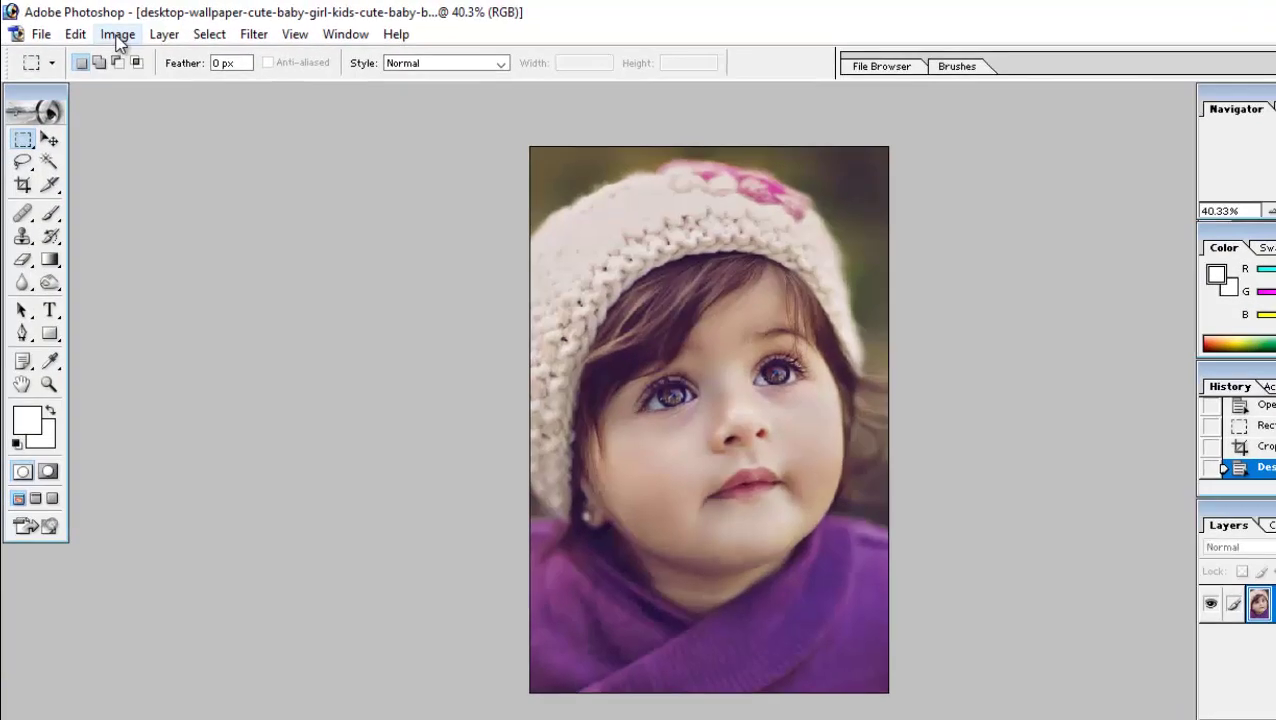
In Image Size, set the document height to 5 inches, the width to 3.5 inches and the resolution to 300 pixels/inch.
left_click(105, 30)
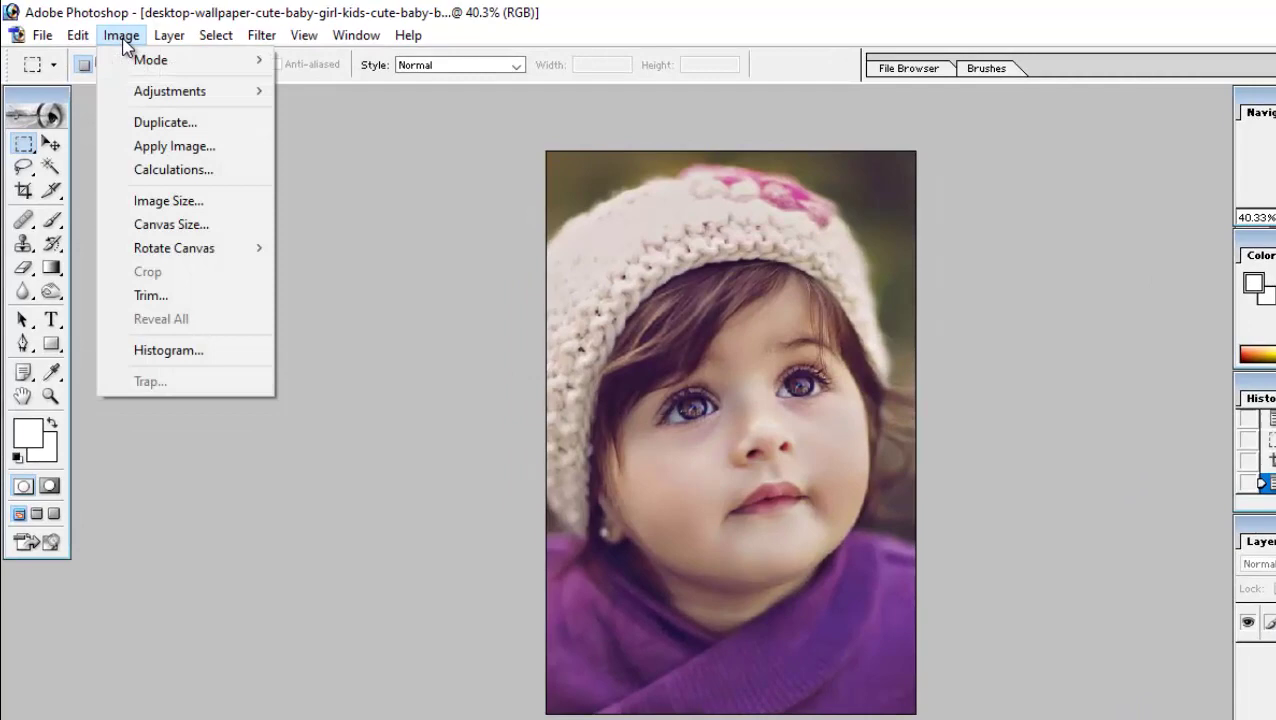
left_click(214, 203)
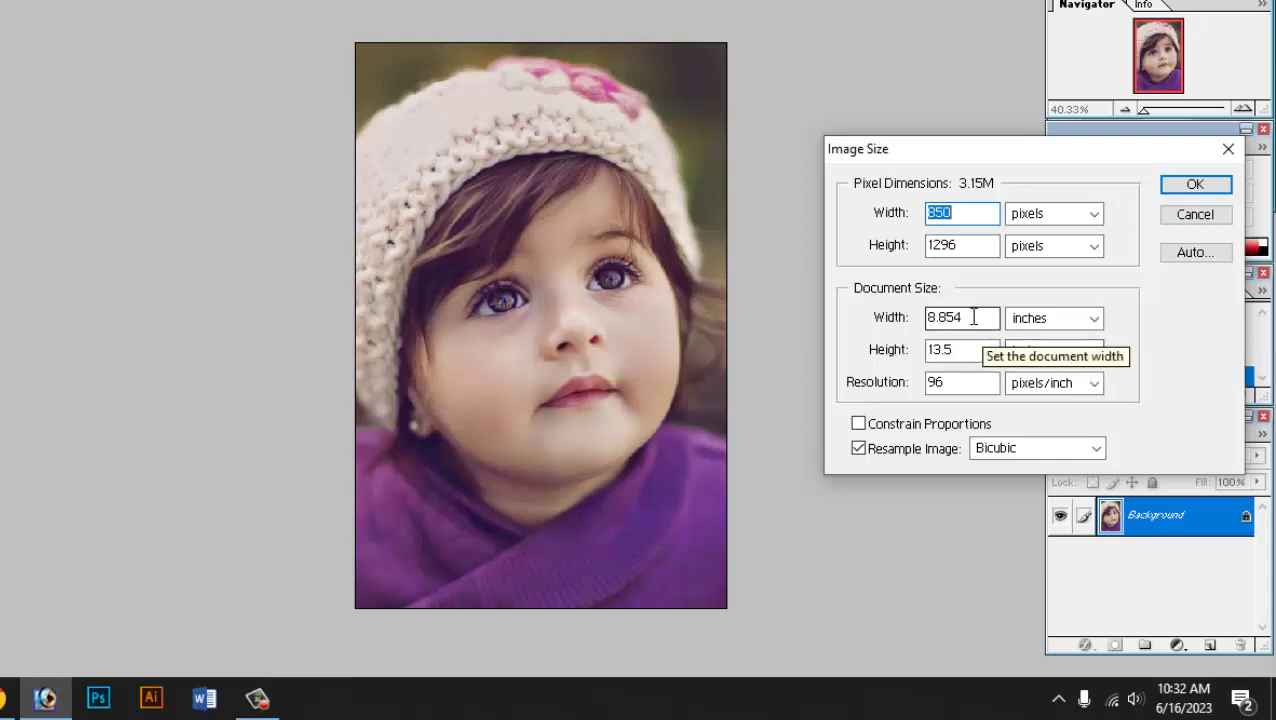
left_click_drag(968, 318, 891, 322)
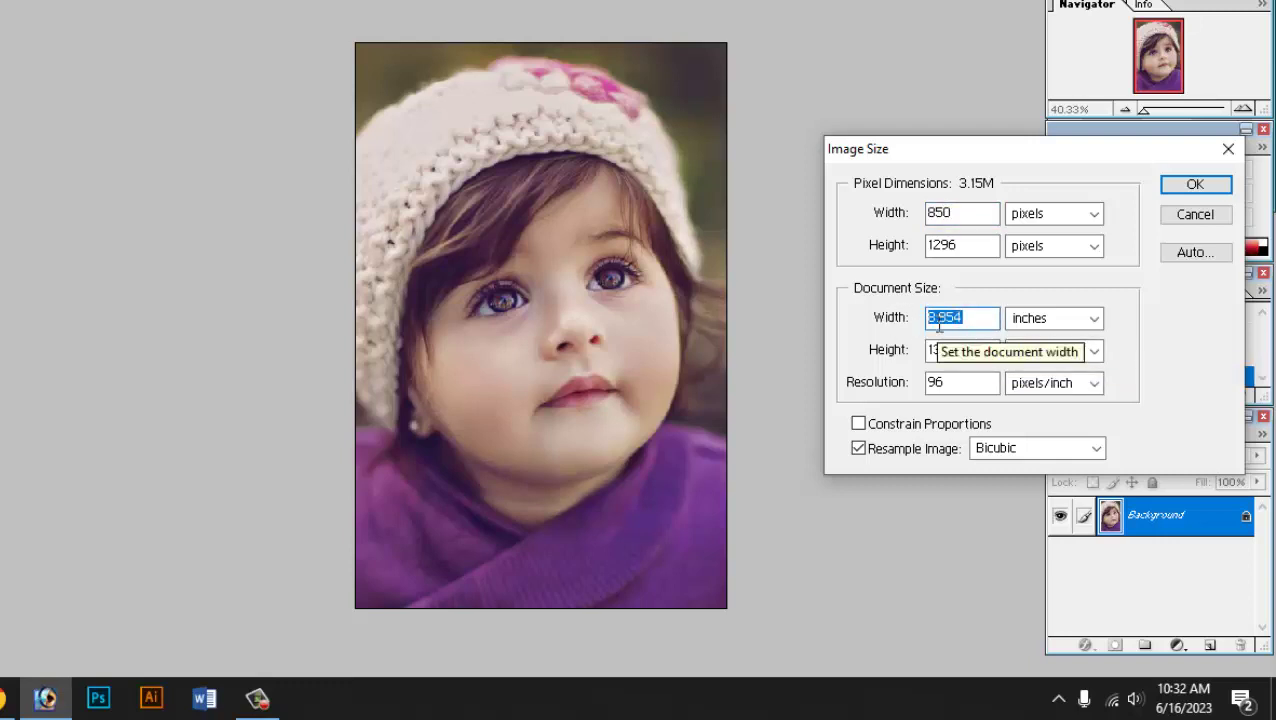
left_click_drag(966, 350, 873, 355)
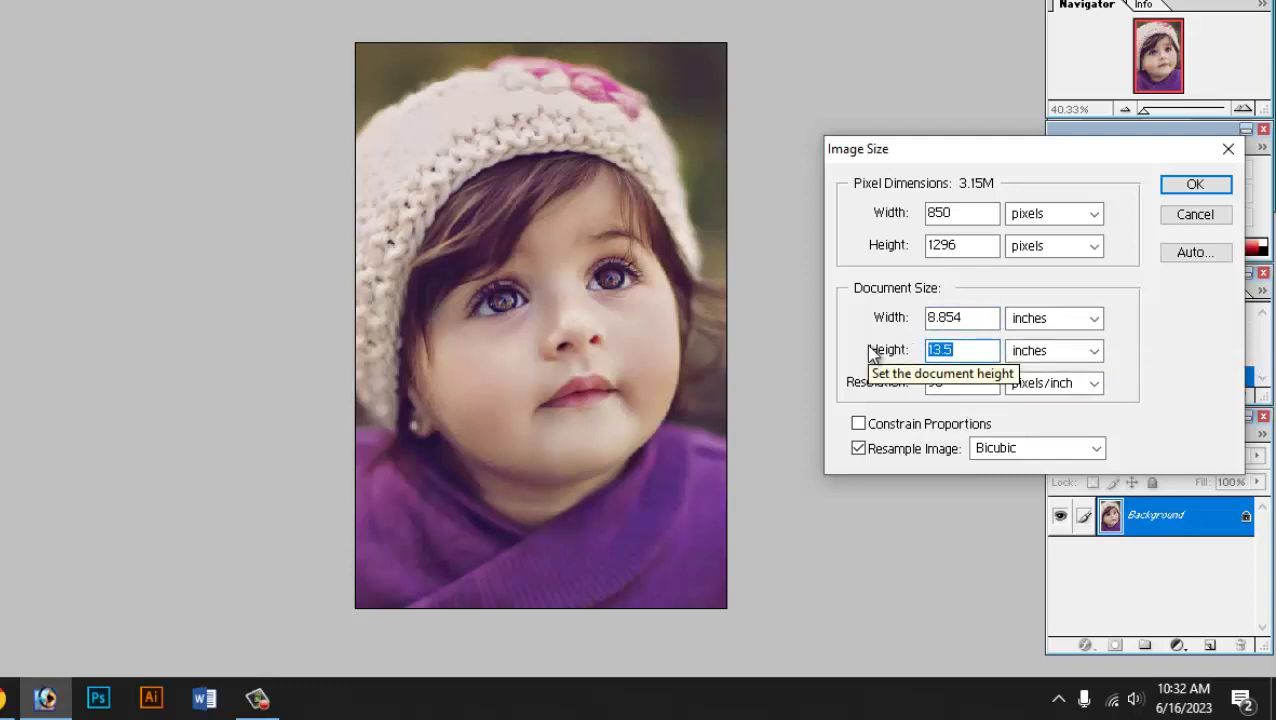
type("5")
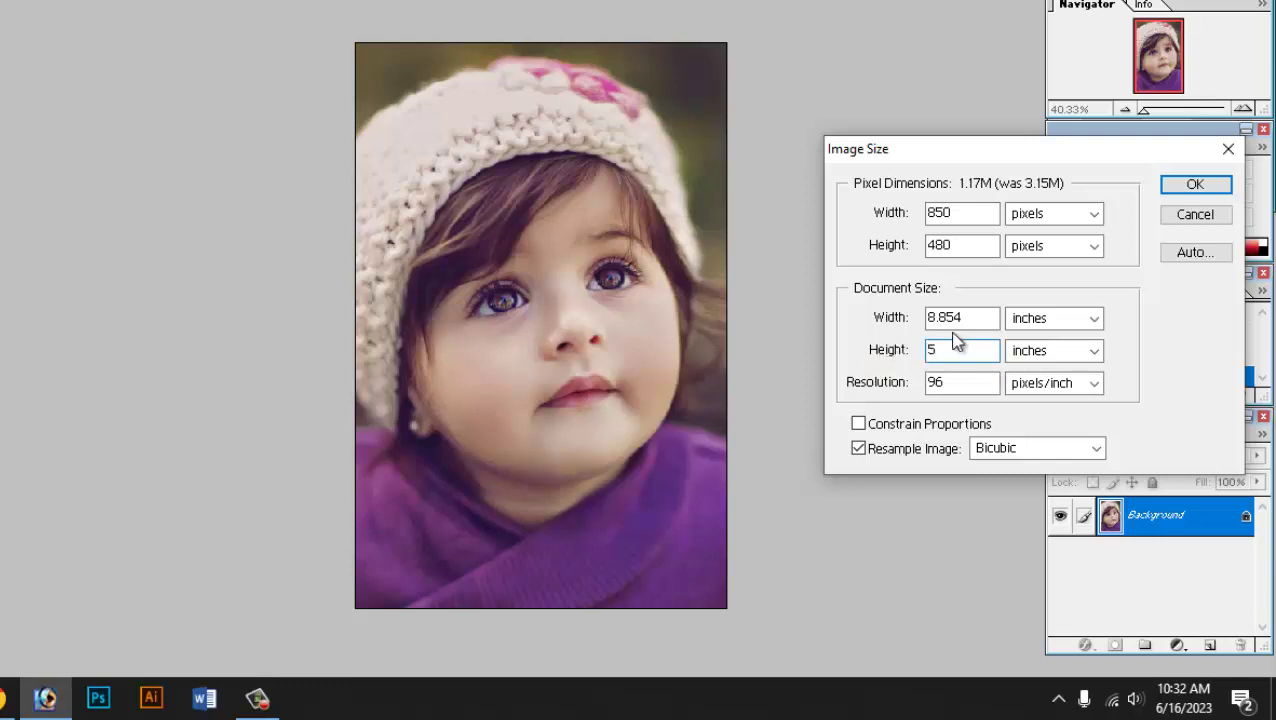
left_click_drag(968, 317, 876, 318)
type("3.5")
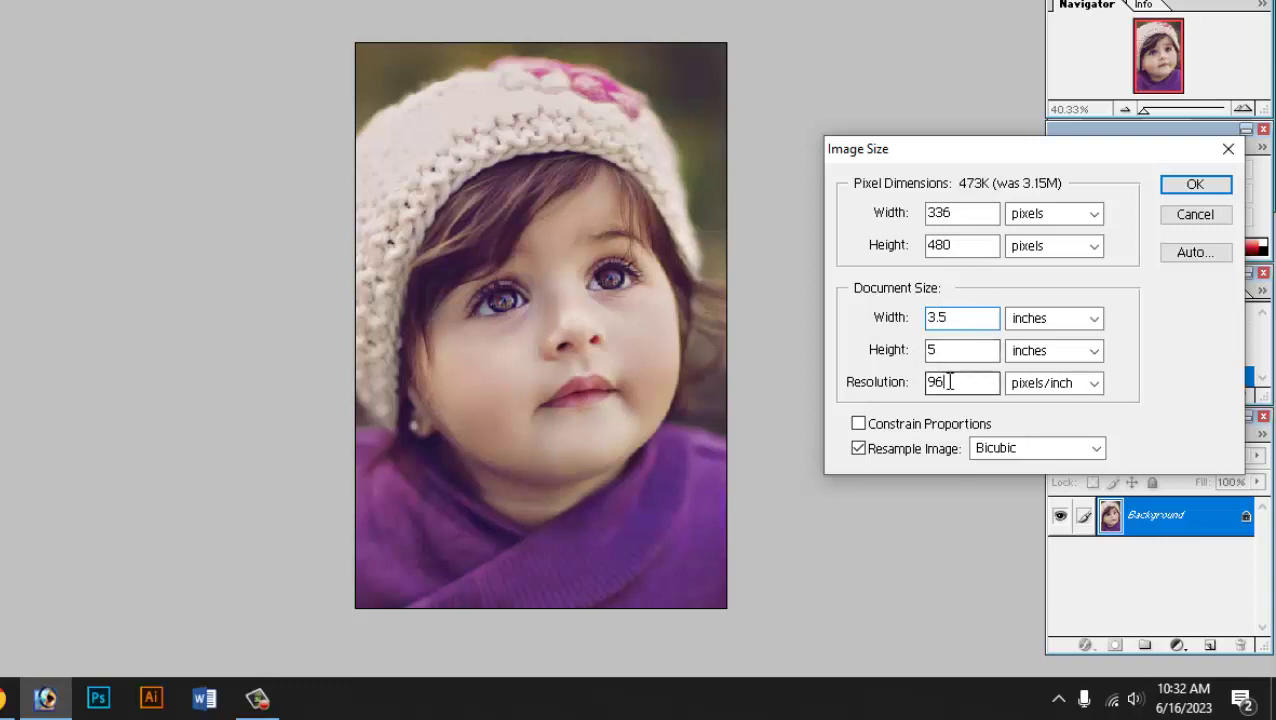
left_click_drag(962, 383, 903, 388)
type("300")
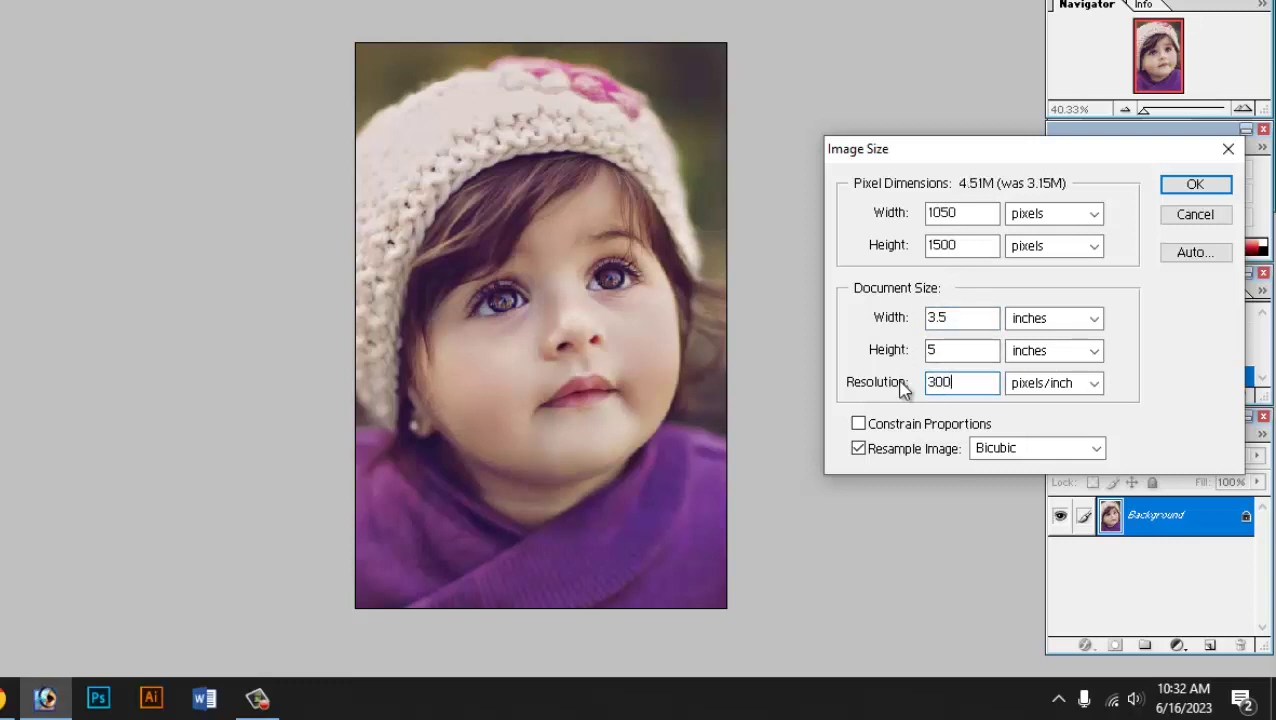
Review the unit options for the document width and keep inches.
left_click(1054, 320)
left_click(1060, 320)
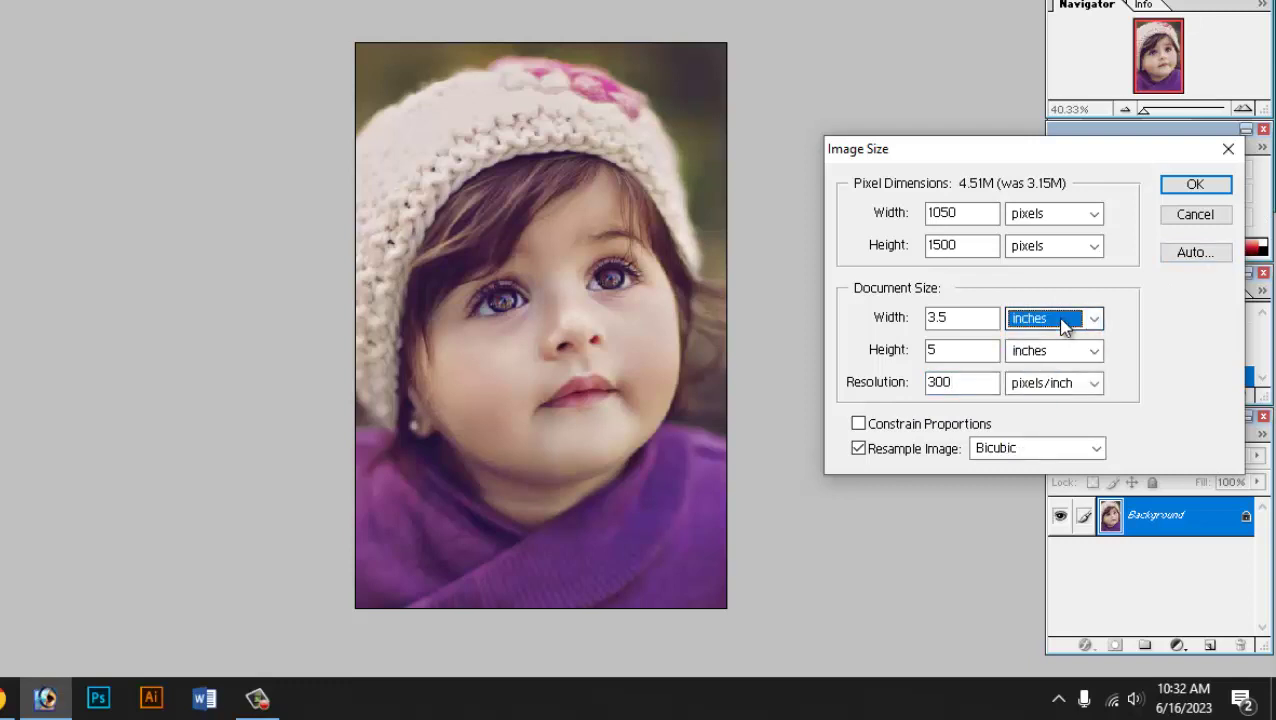
left_click(1063, 317)
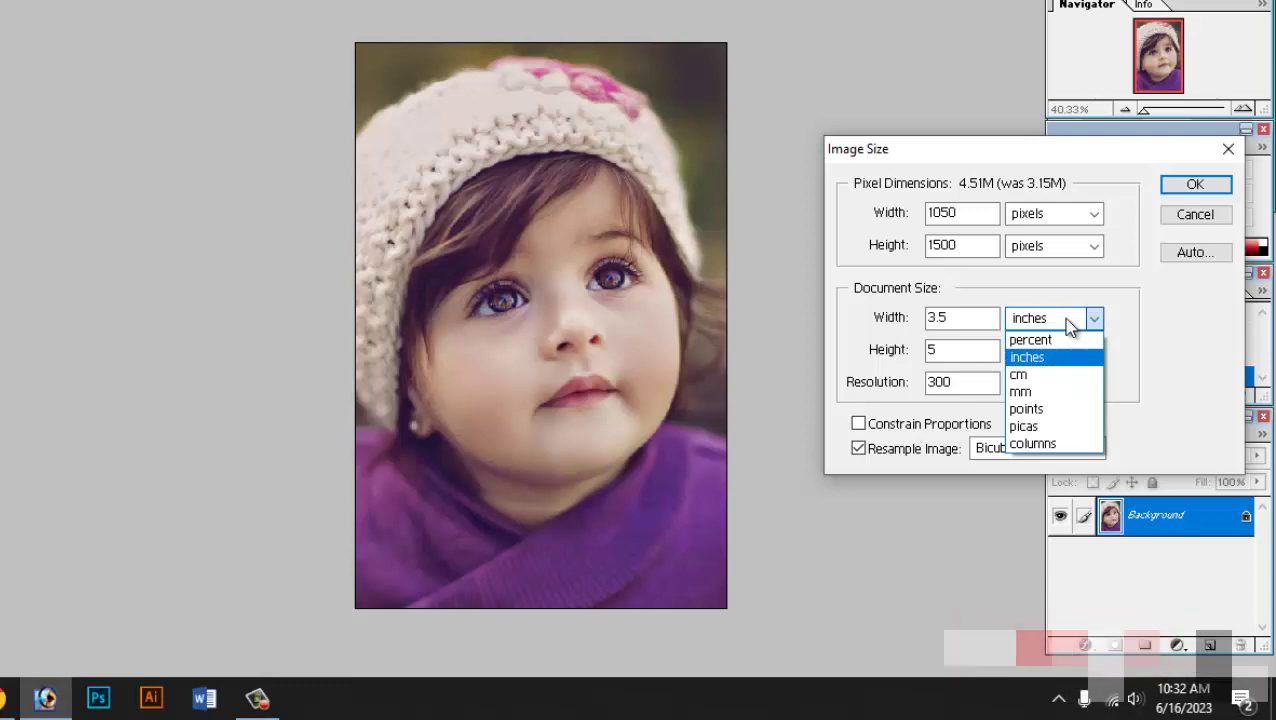
left_click(990, 406)
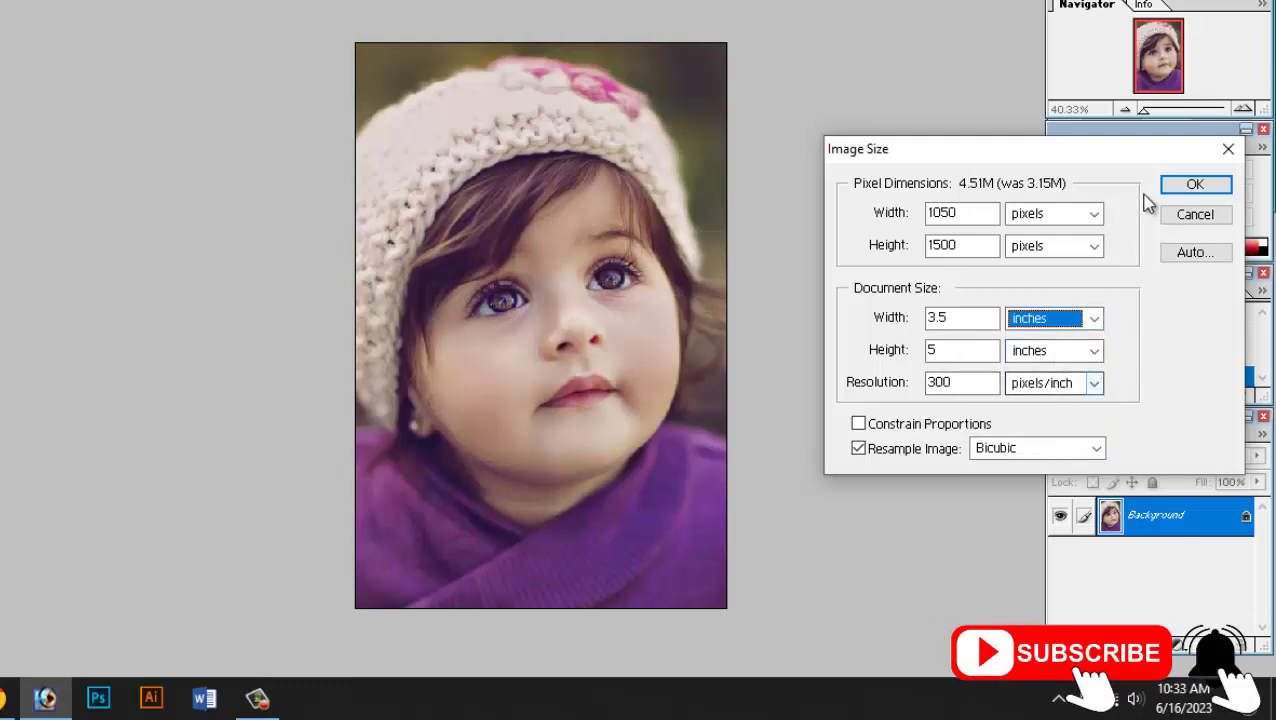
Try a document height of 1695 with Constrain Proportions enabled, and disable the constraint again.
left_click(950, 348)
left_click(843, 418)
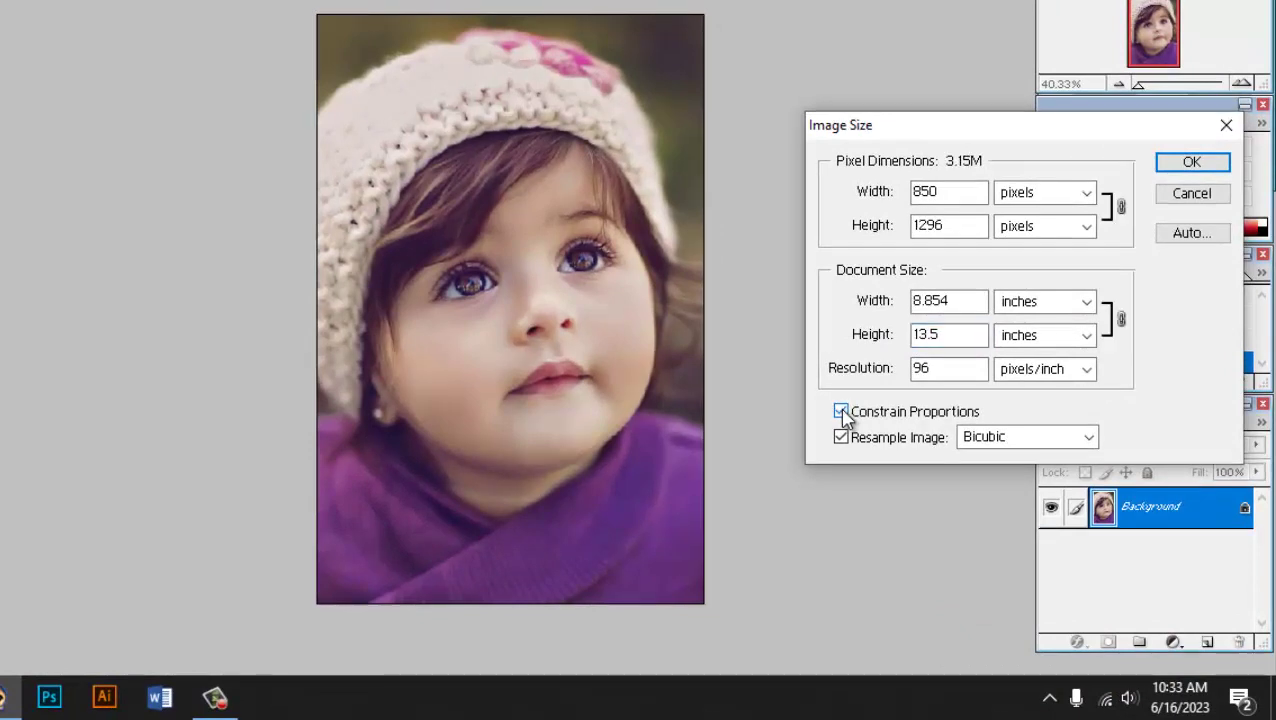
left_click_drag(963, 333, 865, 332)
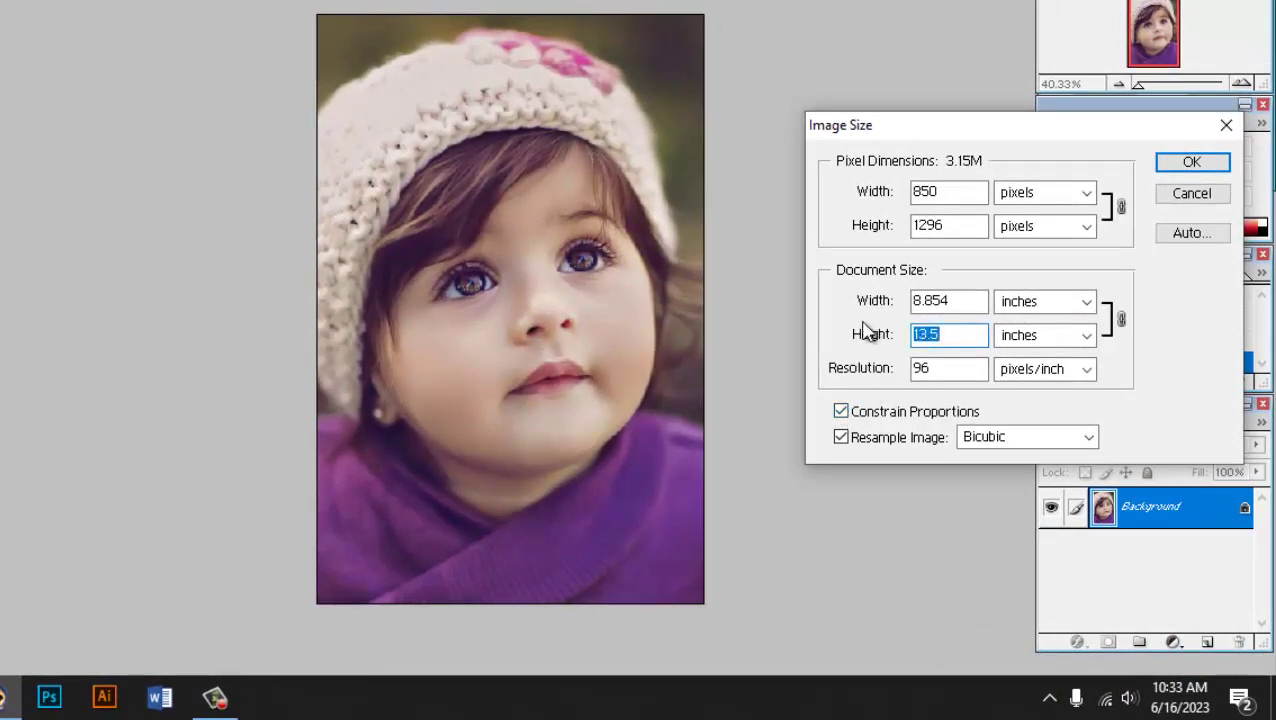
type("1695")
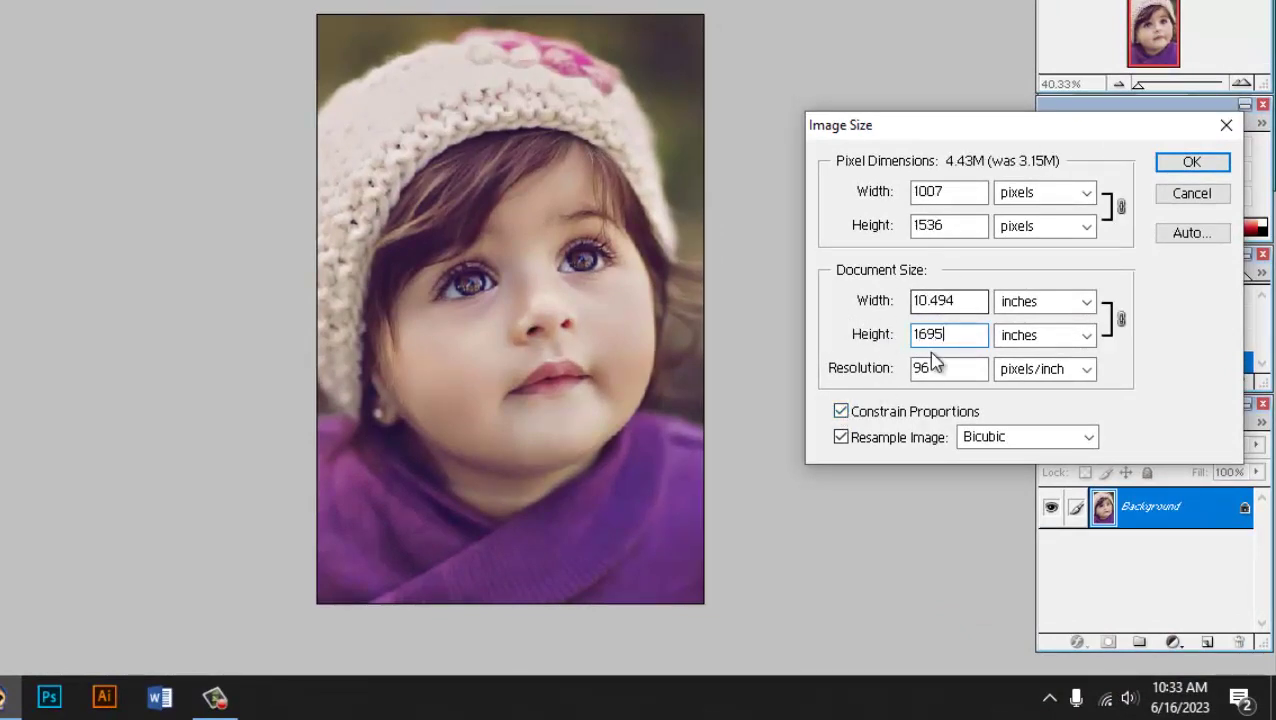
left_click(841, 412)
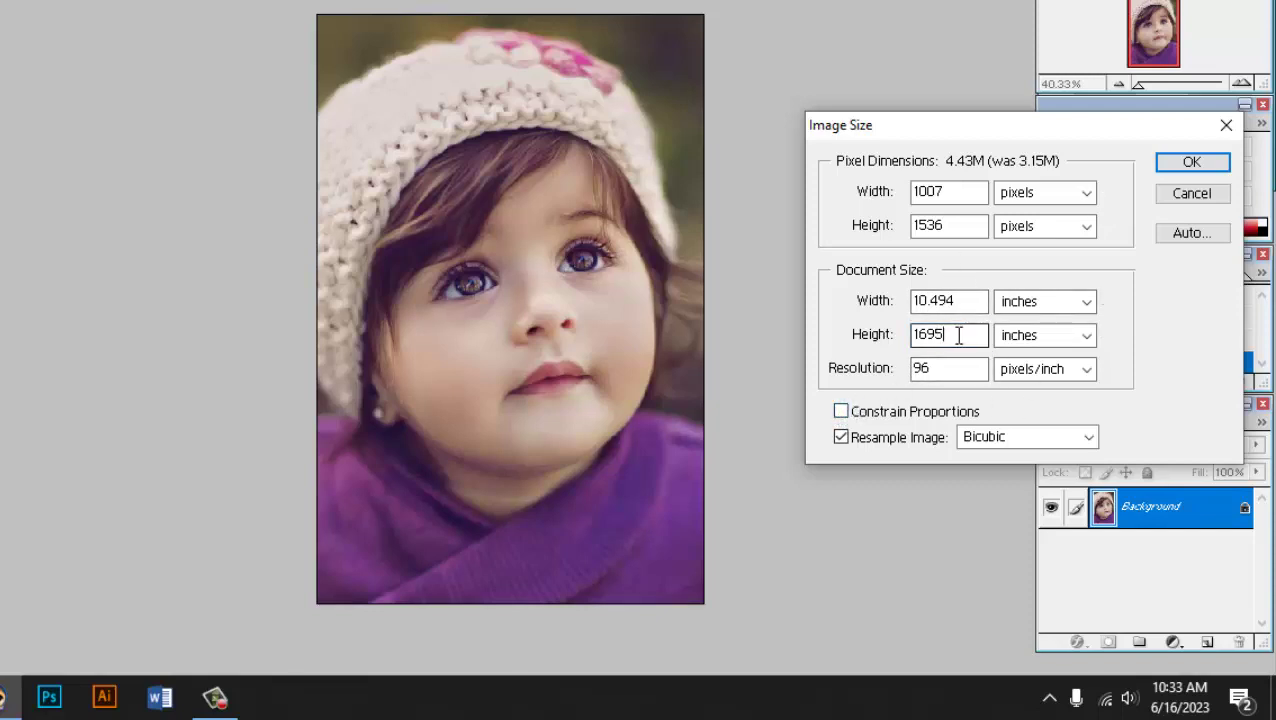
Set the document height to 5 inches, width to 3.5 inches and resolution to 300 pixels/inch, and apply the image size.
left_click_drag(963, 333, 884, 337)
type("5")
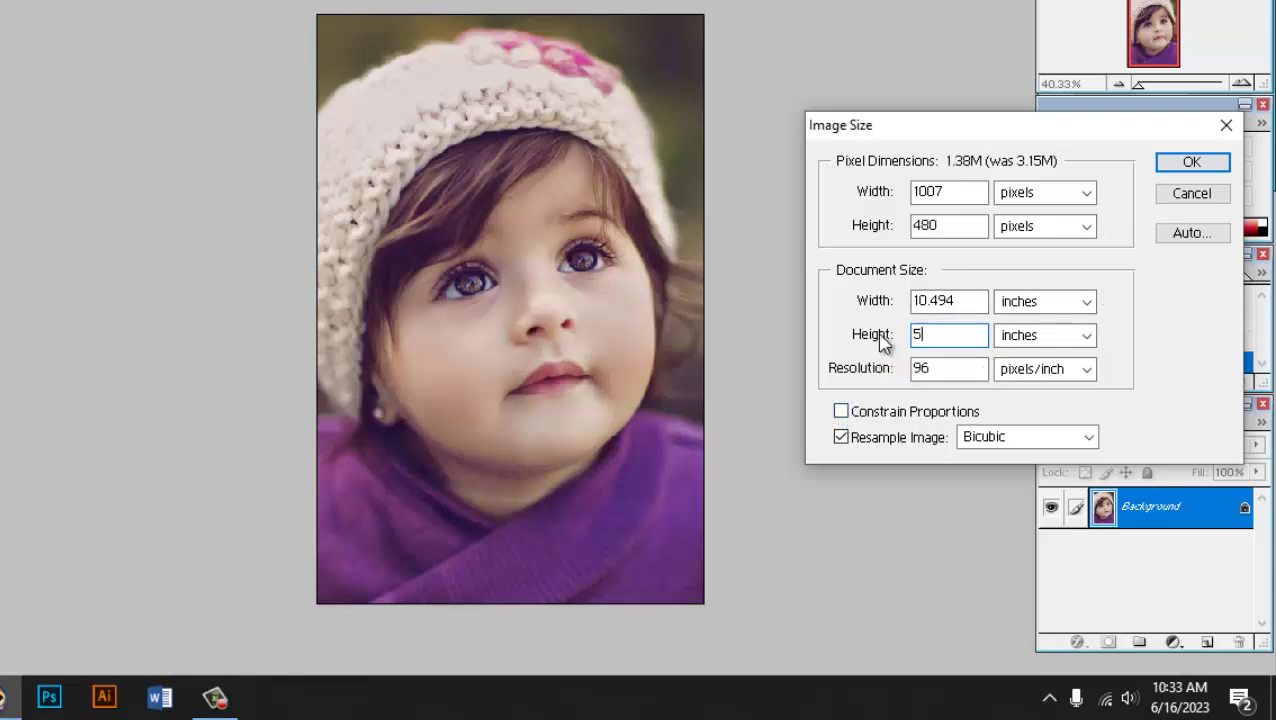
left_click_drag(963, 299, 890, 305)
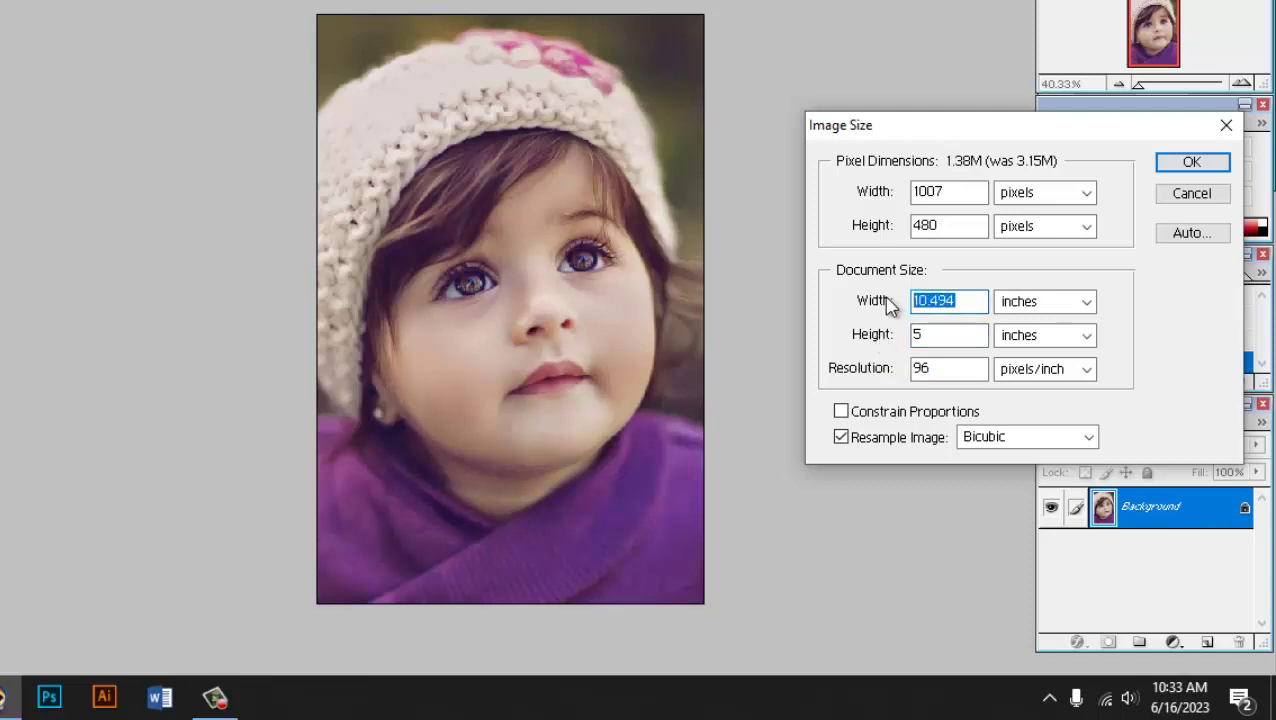
type("3.5")
left_click_drag(963, 367, 863, 368)
type("3")
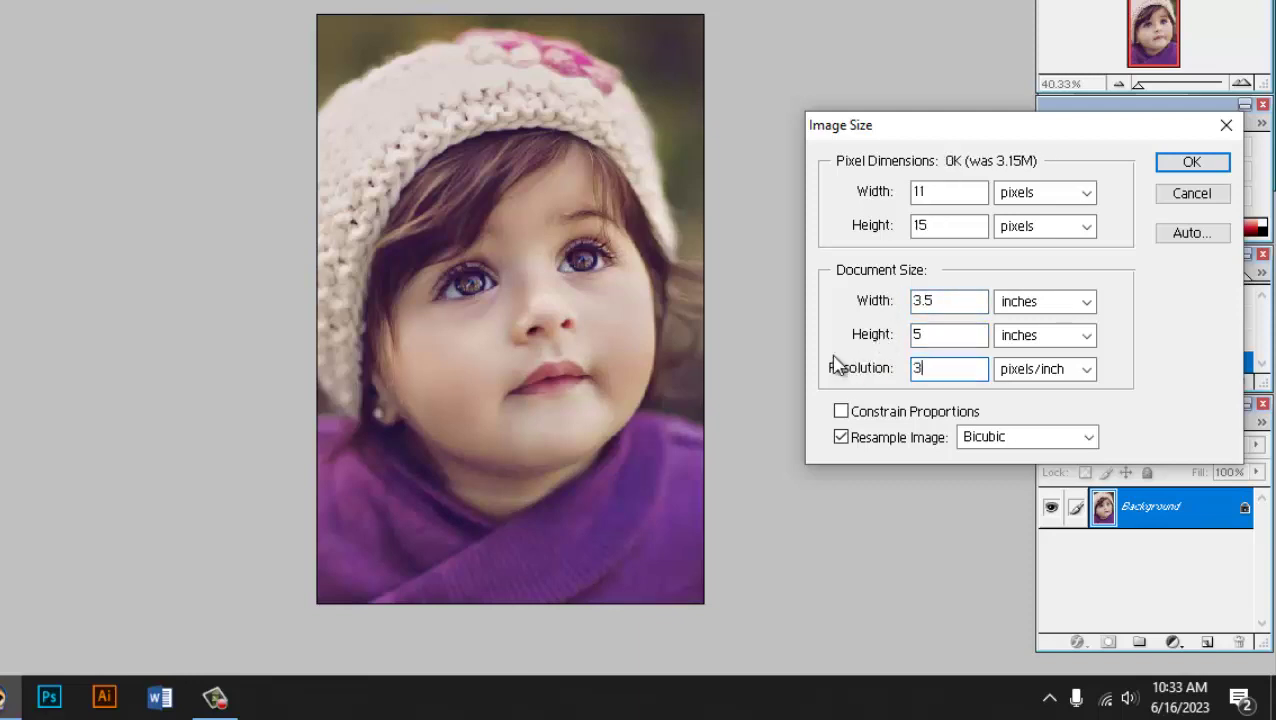
type("00")
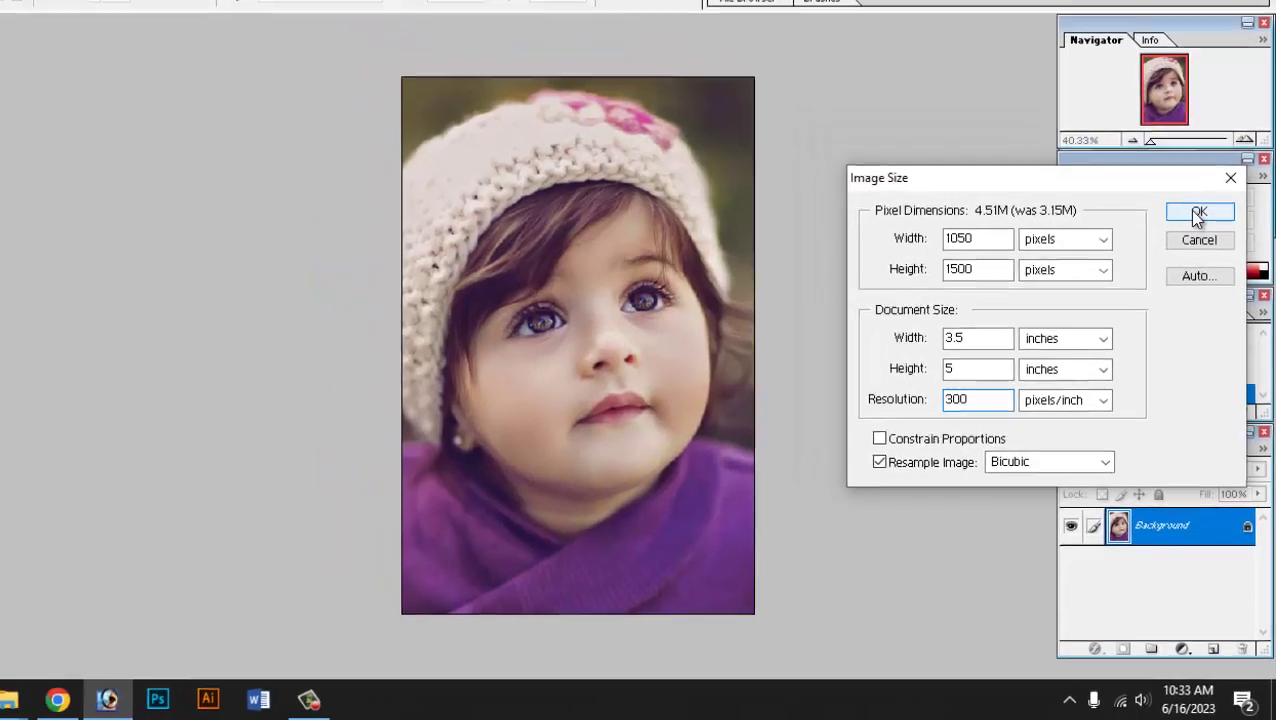
left_click(1199, 214)
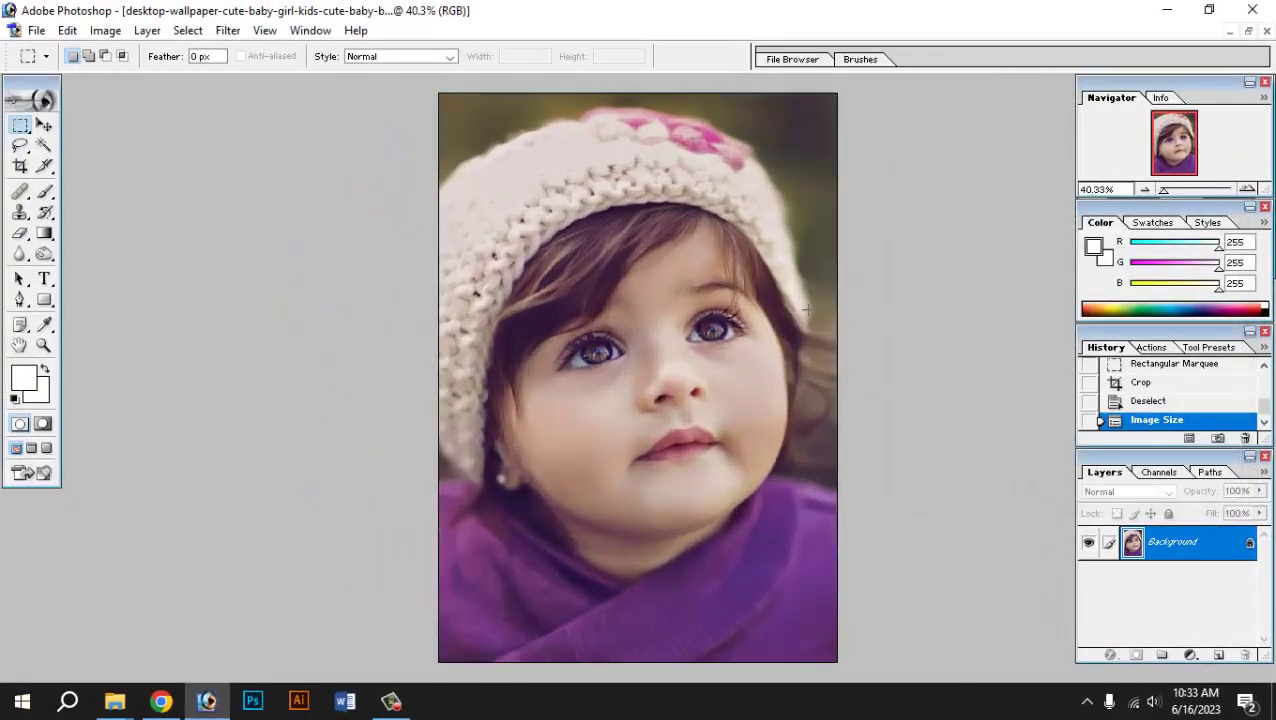
Brighten the photo with a Curves adjustment on the RGB channel, raising the midtone point to input 117, output 141.
key("ctrl+minus")
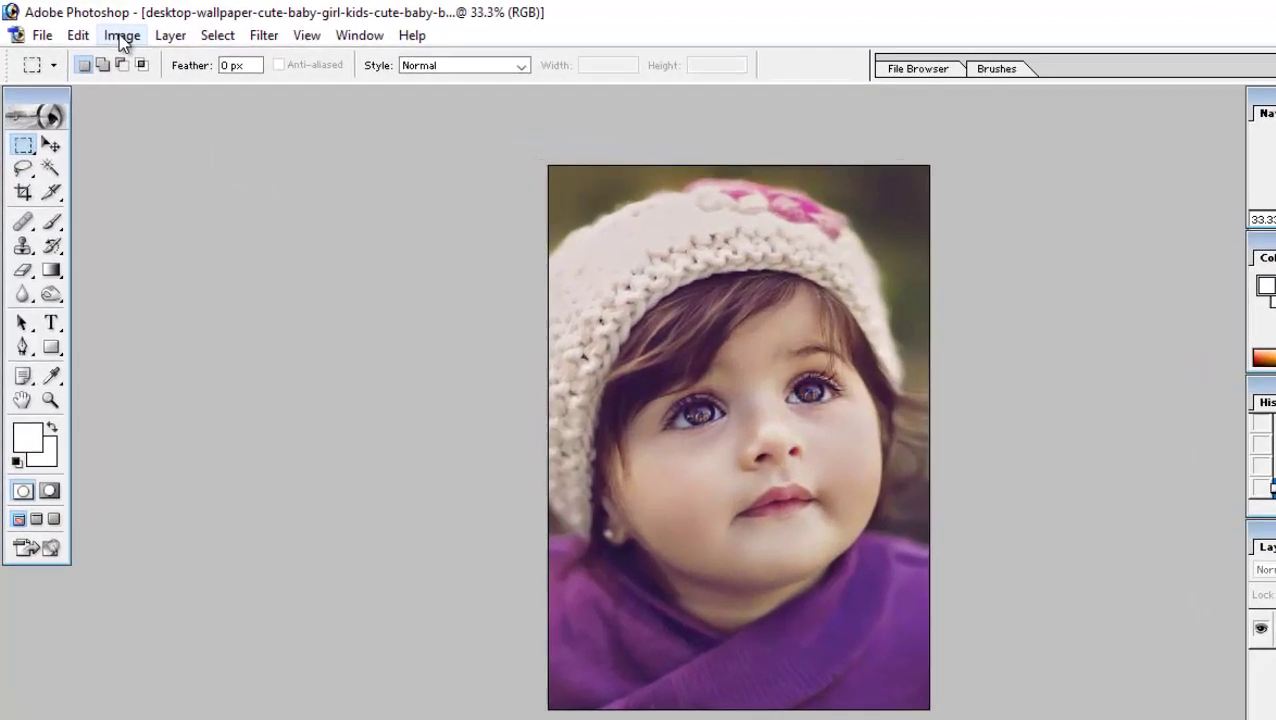
left_click(105, 30)
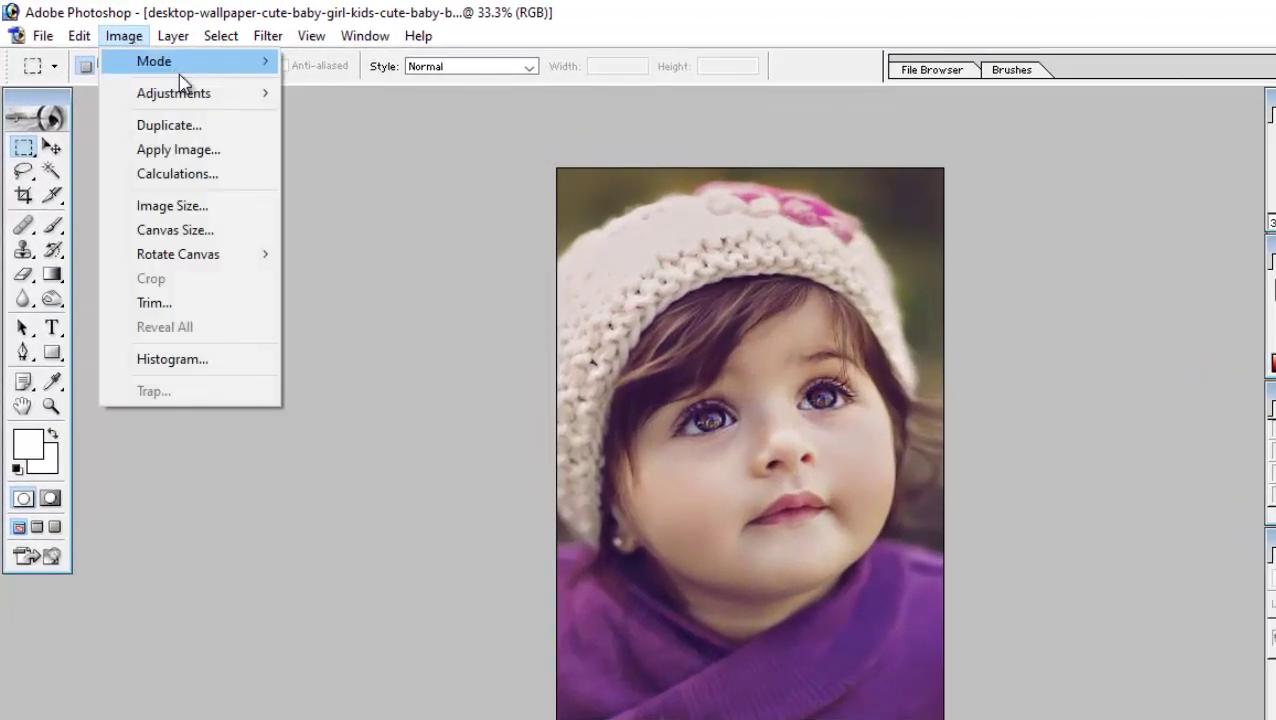
mouse_move(220, 92)
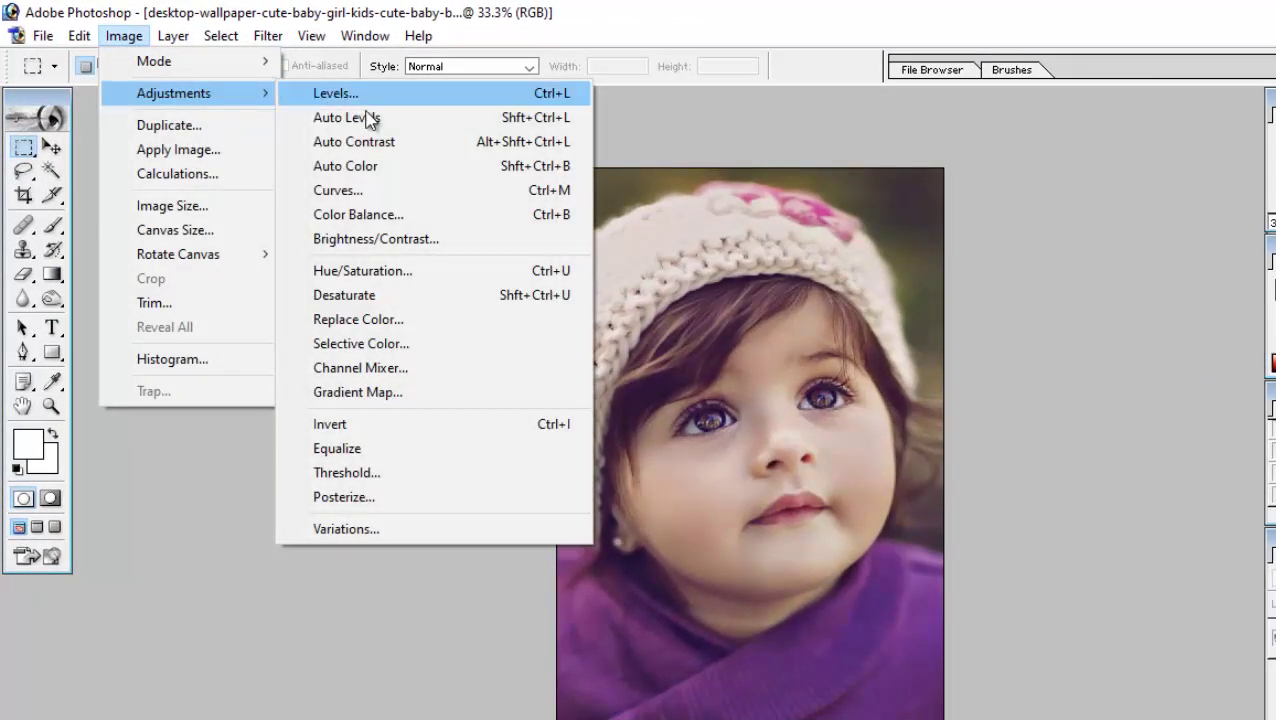
left_click(430, 194)
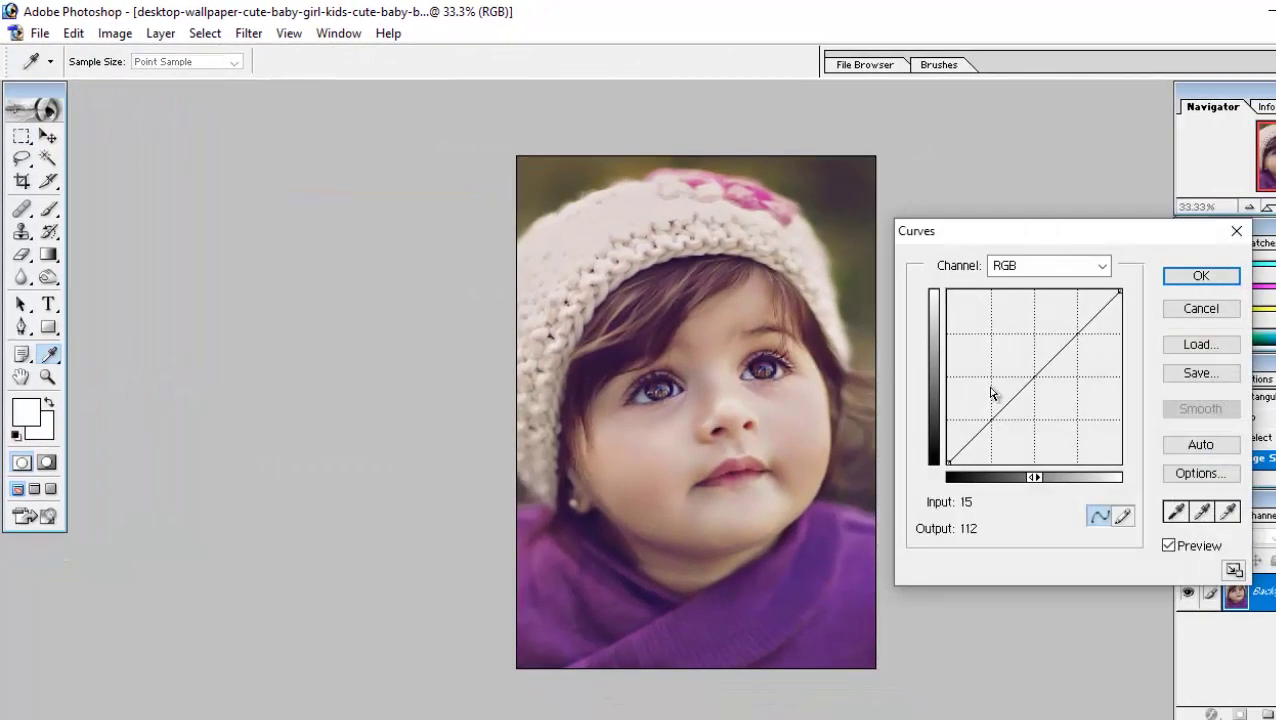
left_click_drag(1035, 375, 1027, 367)
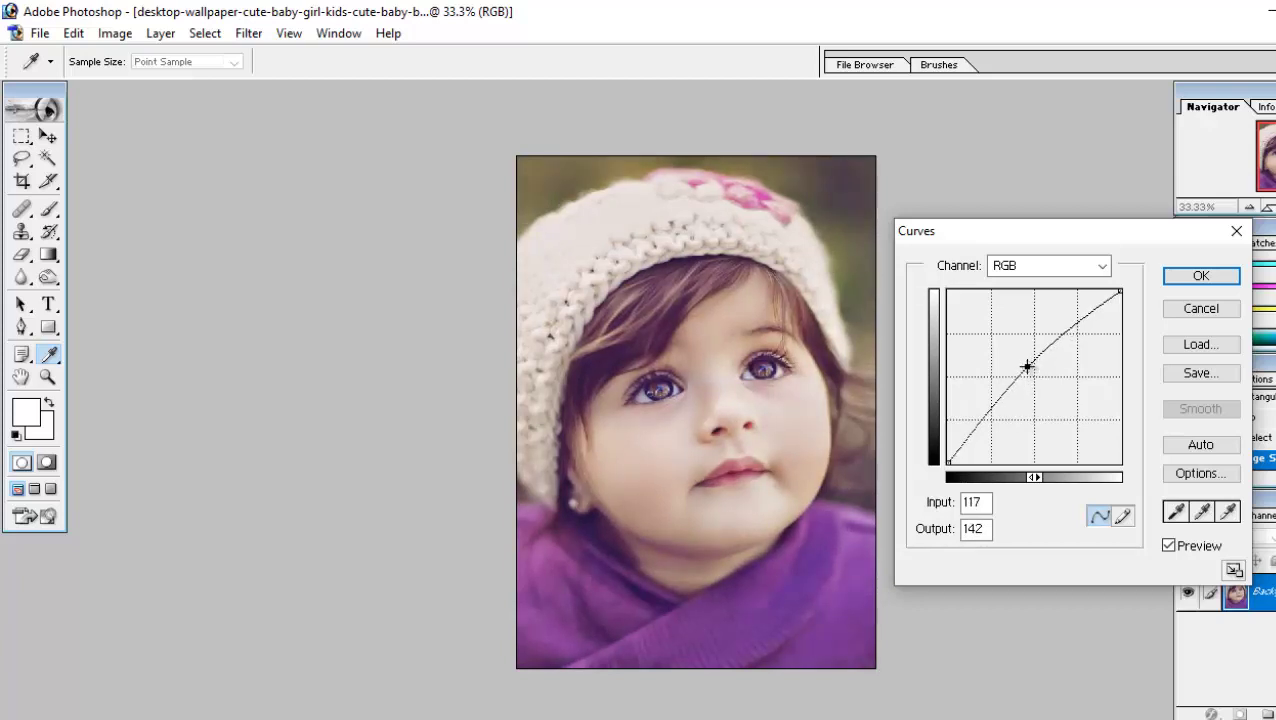
left_click_drag(1027, 367, 1028, 369)
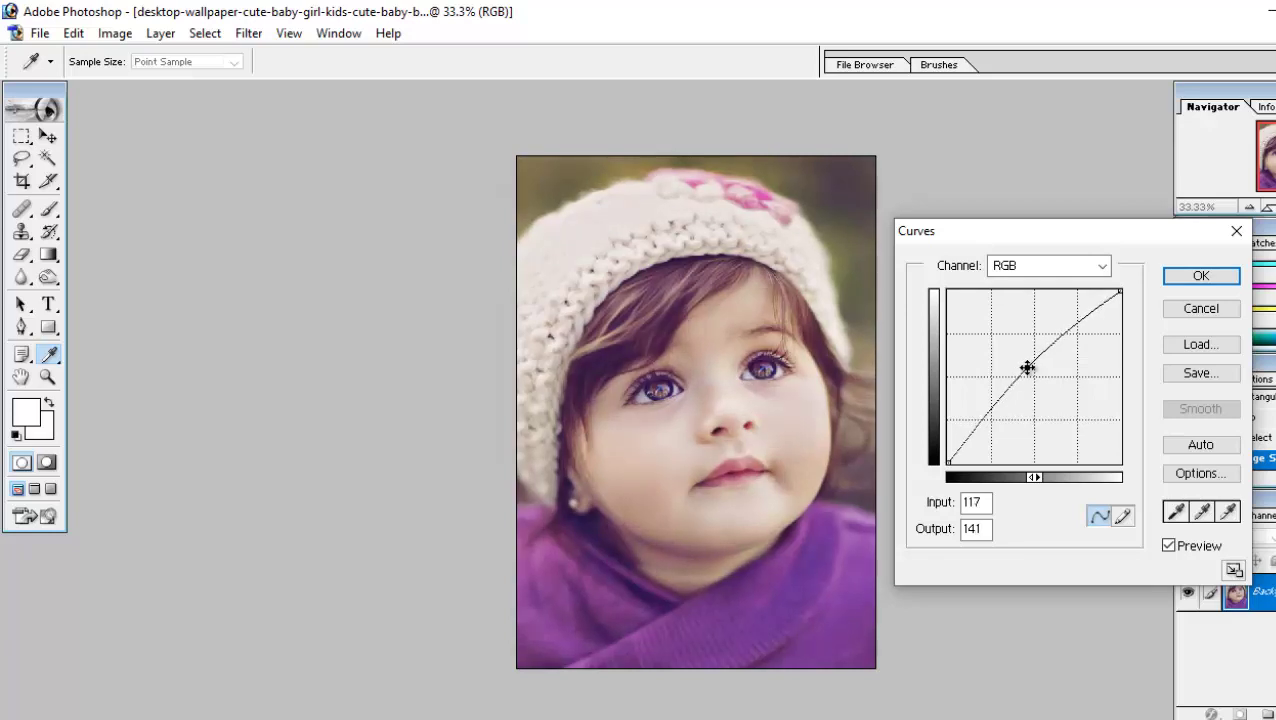
left_click(1203, 277)
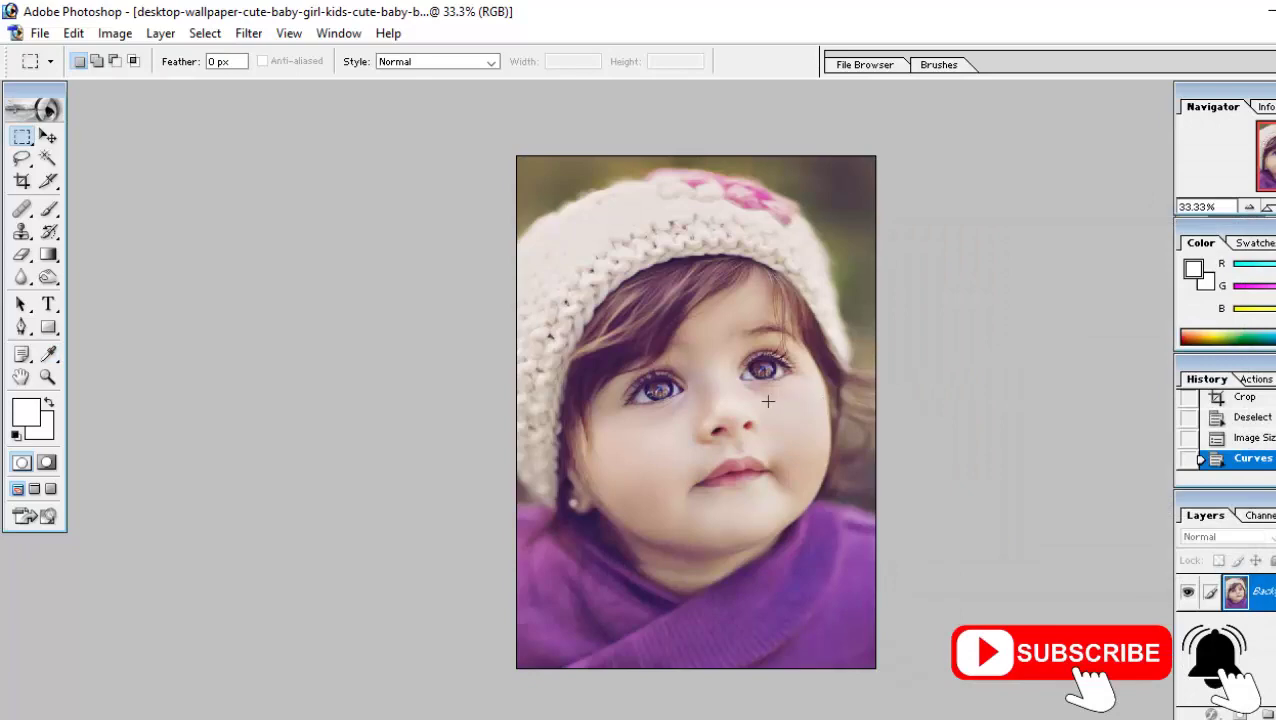
Deepen the photo's dark tones with Selective Color, raising Black to +24% for the Blacks using the Relative method.
left_click(114, 33)
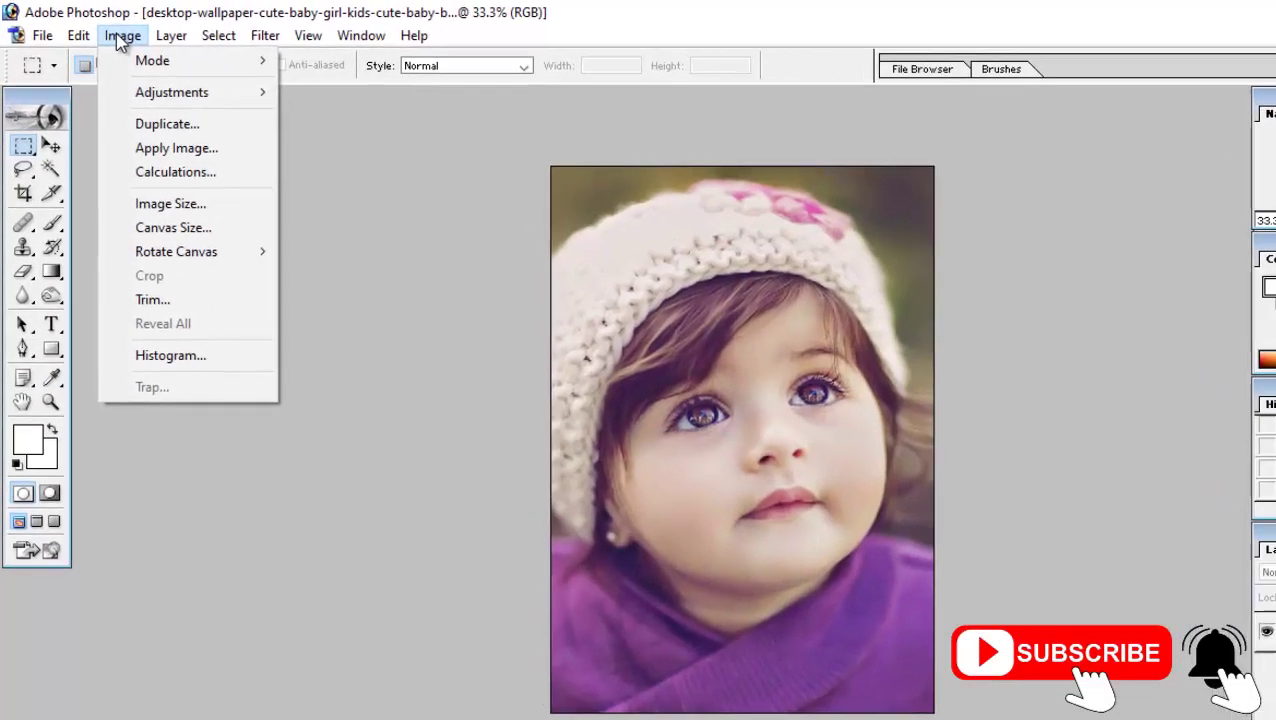
mouse_move(220, 95)
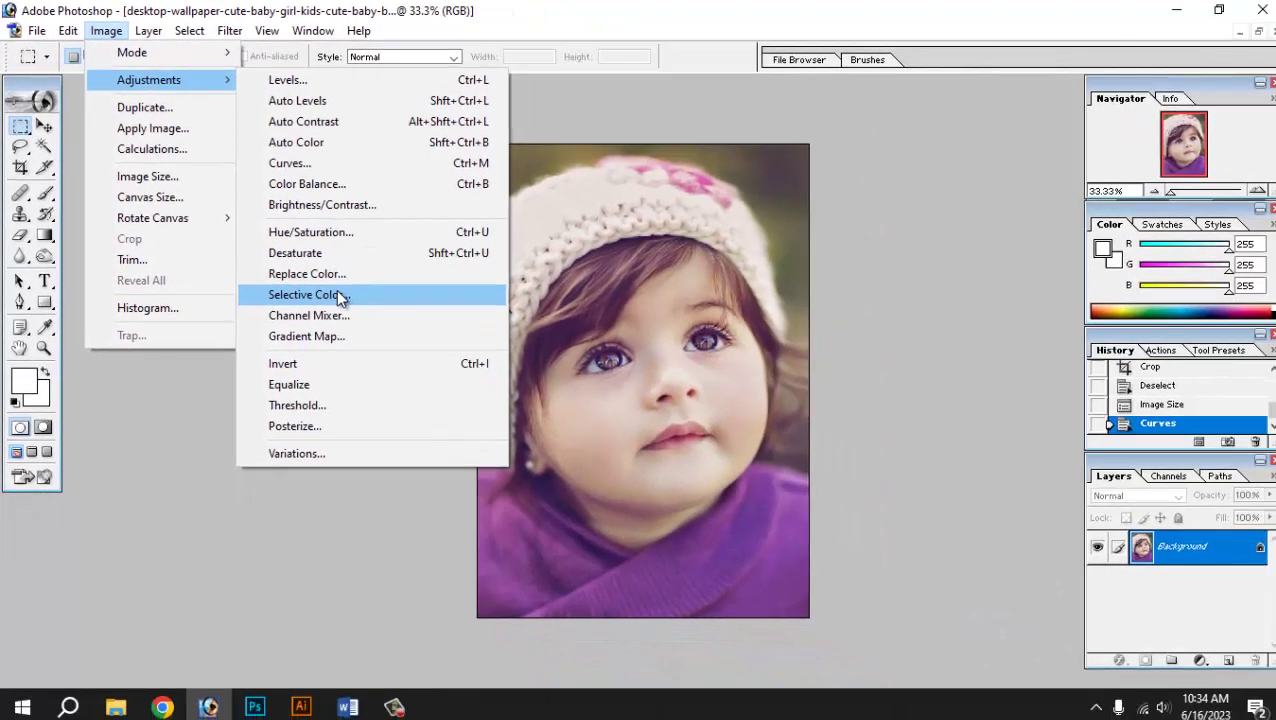
left_click(437, 368)
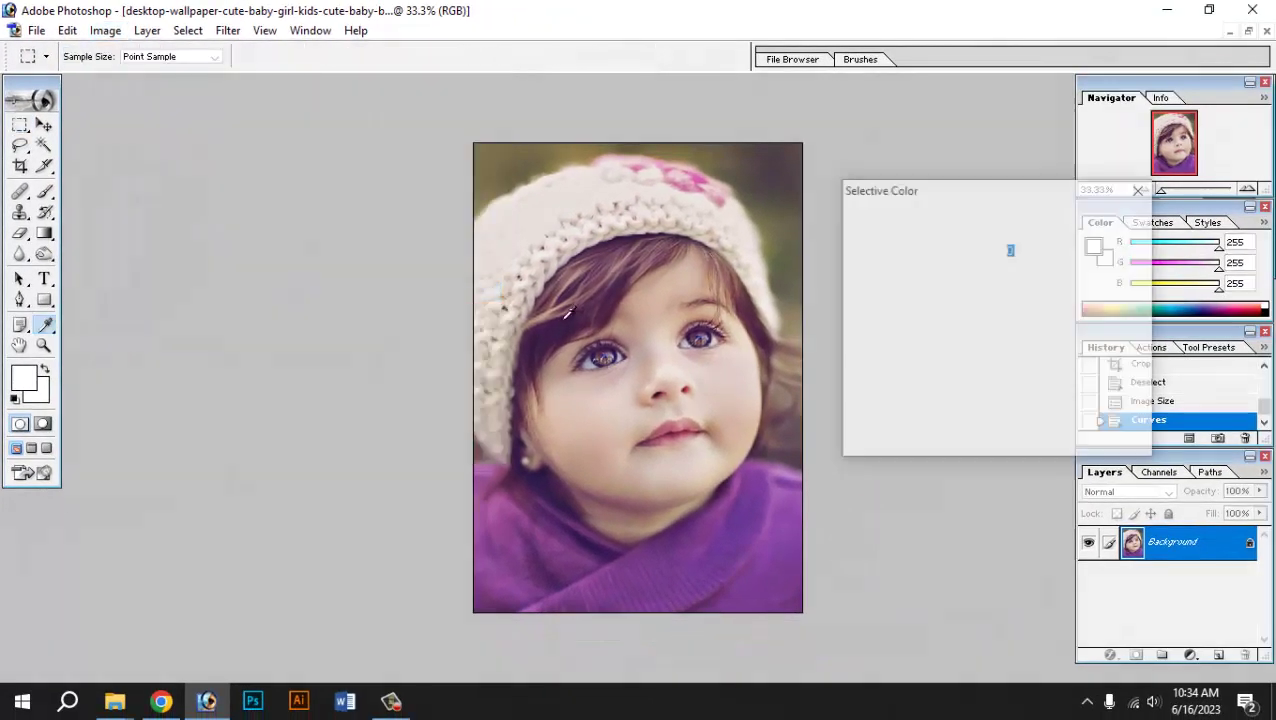
left_click(965, 222)
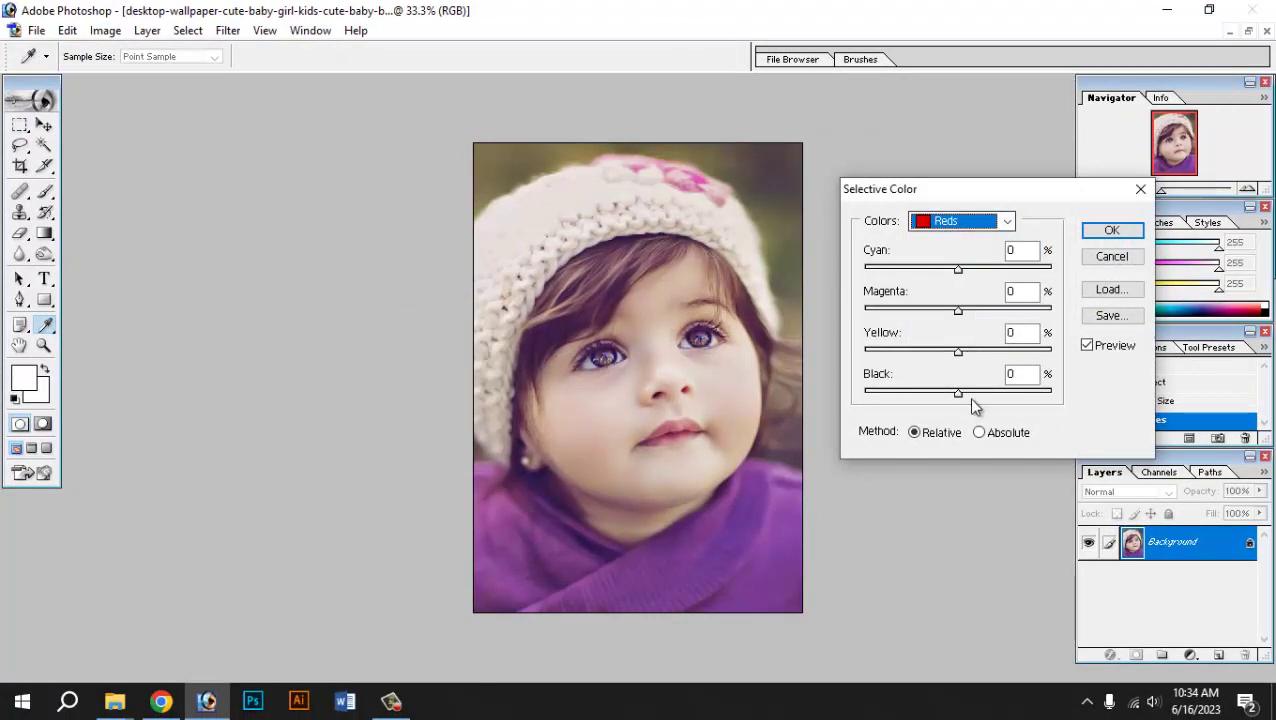
left_click(955, 222)
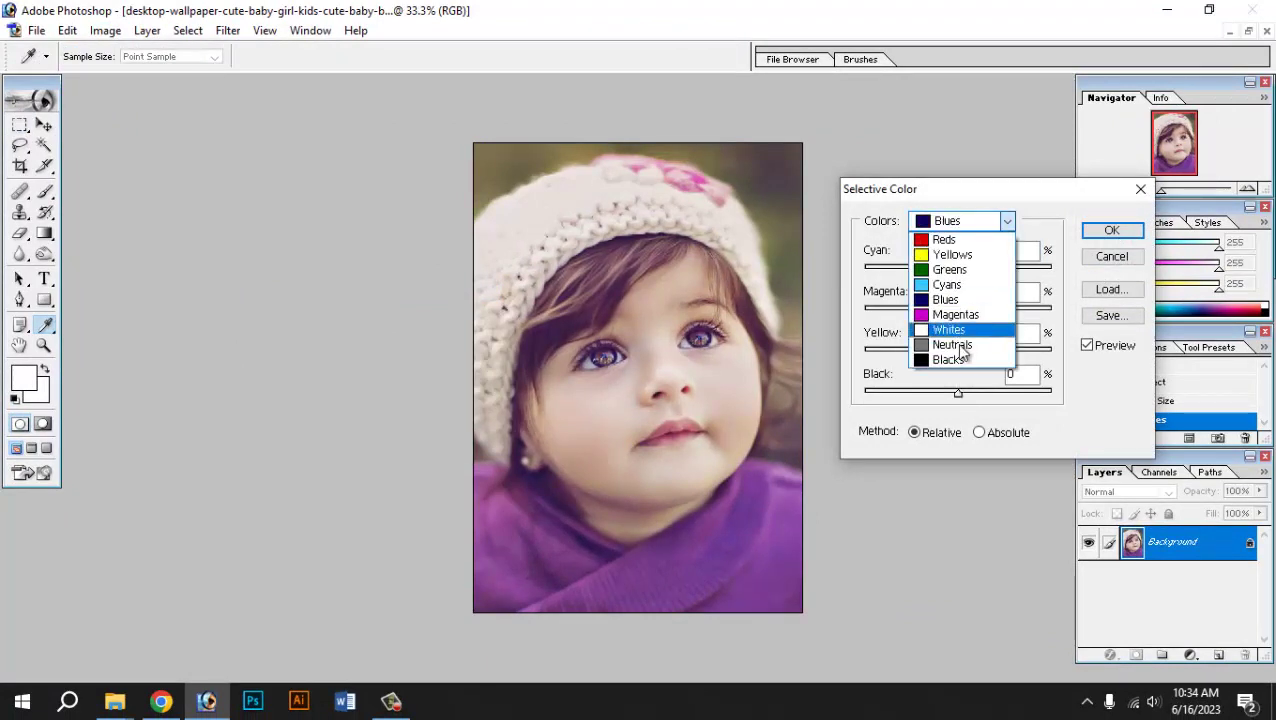
left_click(966, 360)
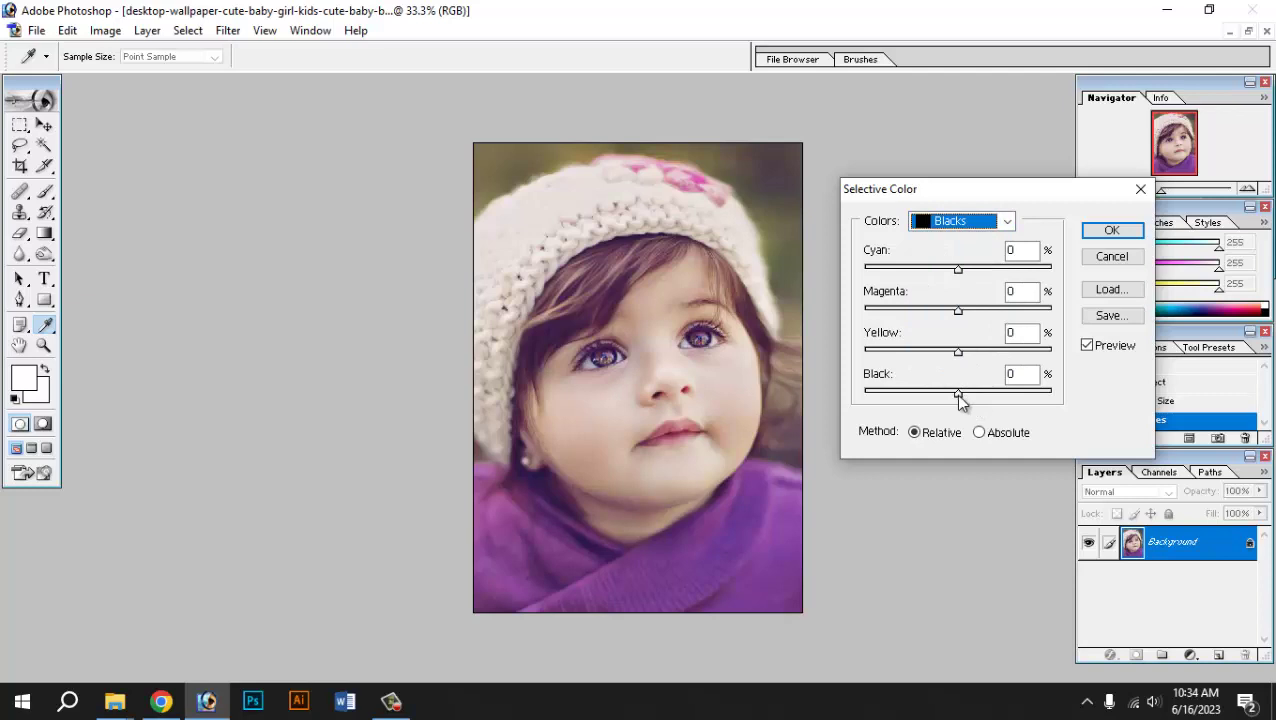
left_click_drag(958, 393, 972, 394)
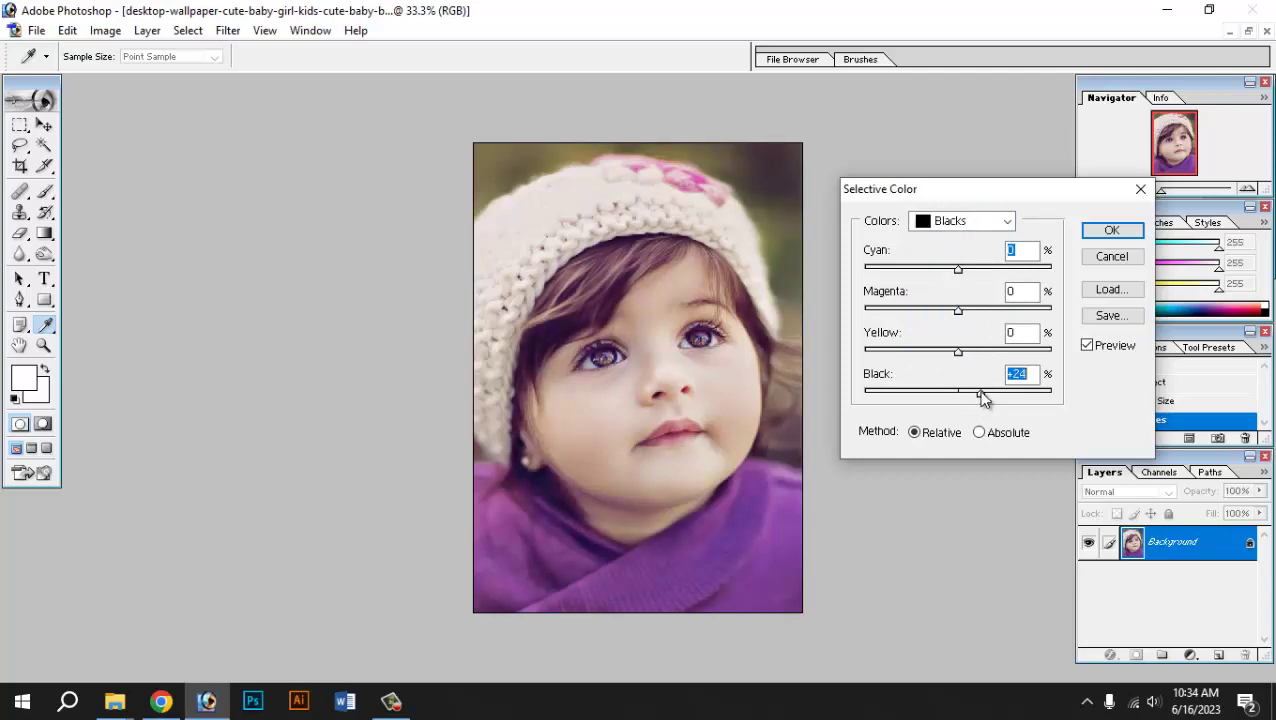
left_click(1110, 230)
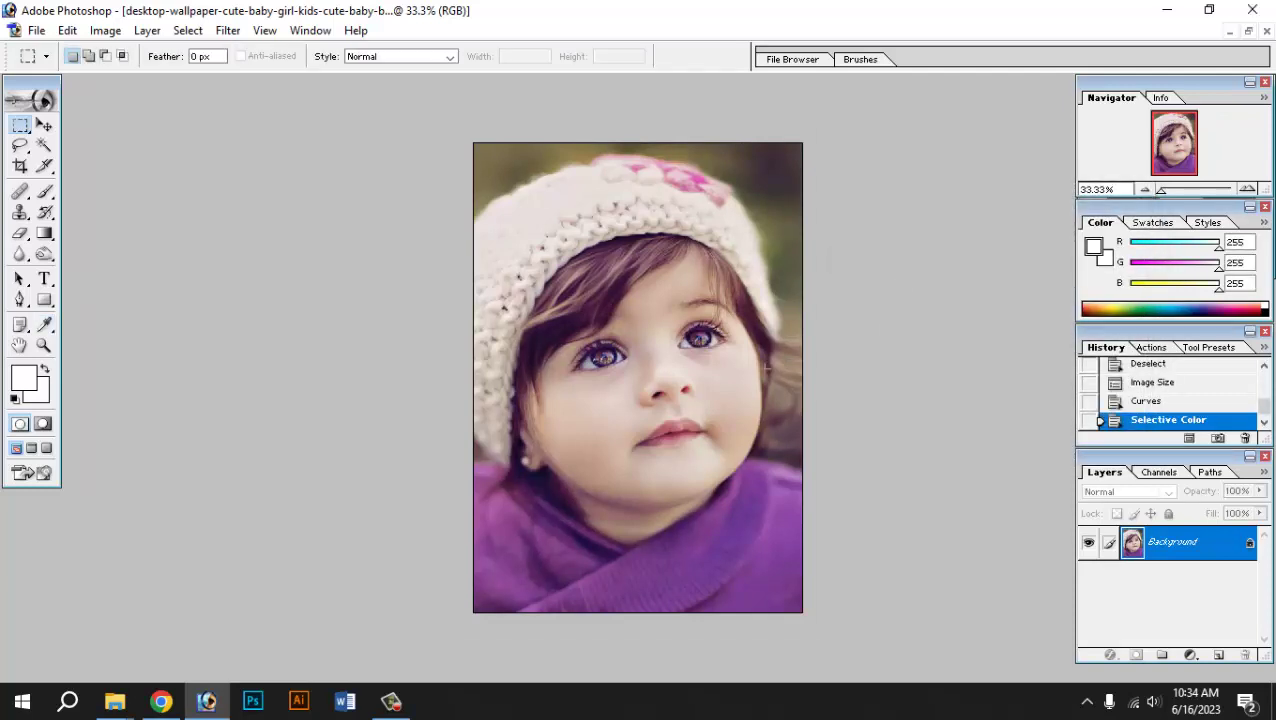
Soften the skin on the baby's cheeks, chin and neck with the Blur tool at 50% strength, enlarging the brush to 125.
key("ctrl+0")
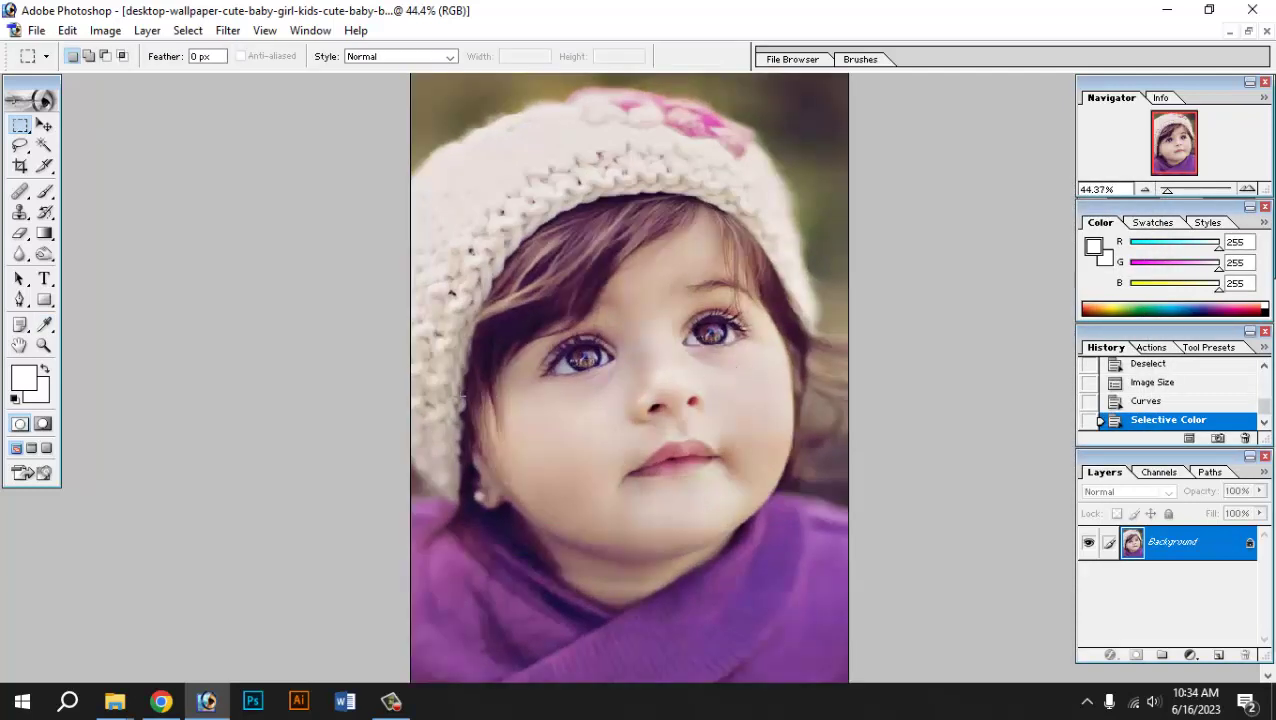
key("ctrl+plus")
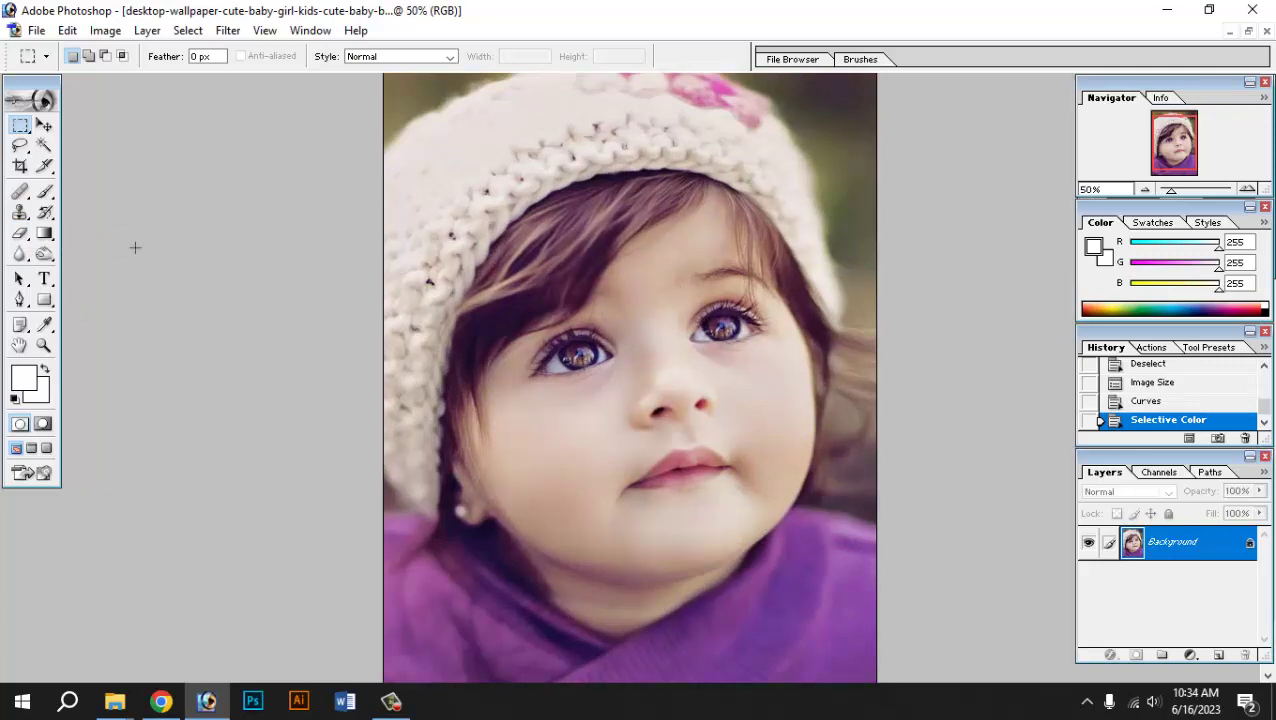
left_click(20, 254)
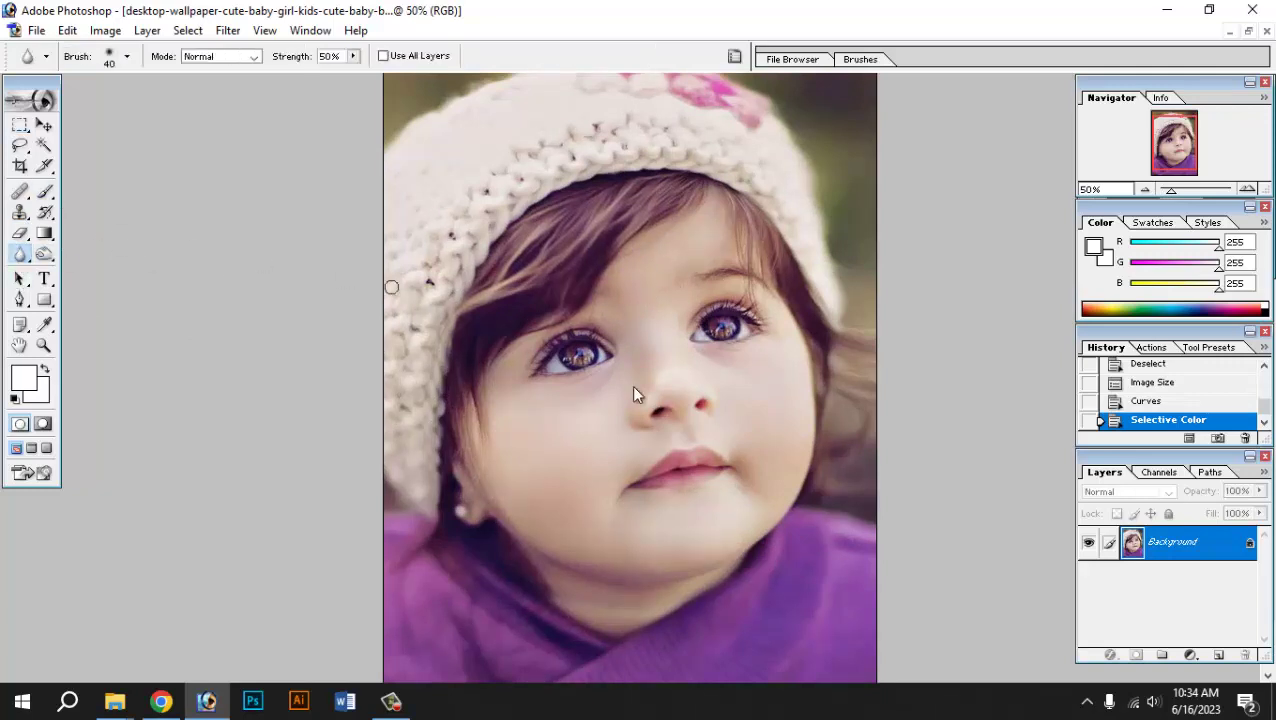
left_click(775, 428)
left_click(537, 480)
left_click(566, 508)
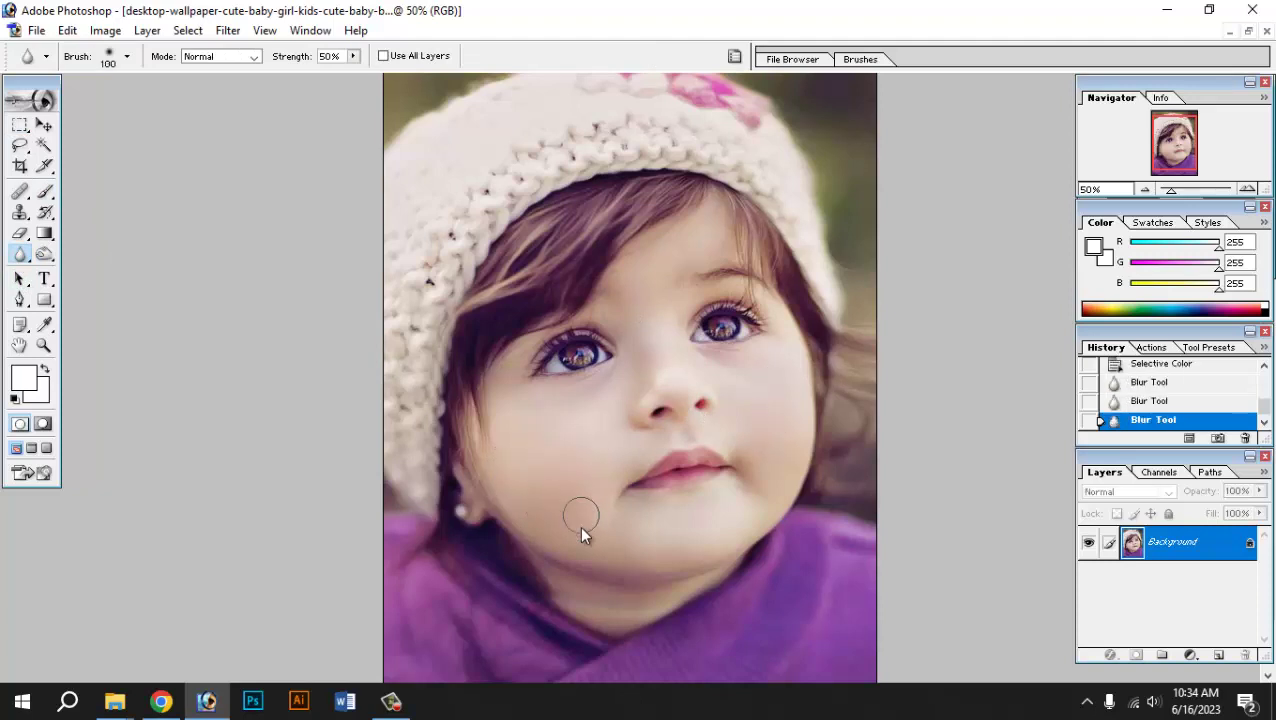
left_click(588, 518)
key("bracketright")
left_click(662, 522)
left_click(771, 500)
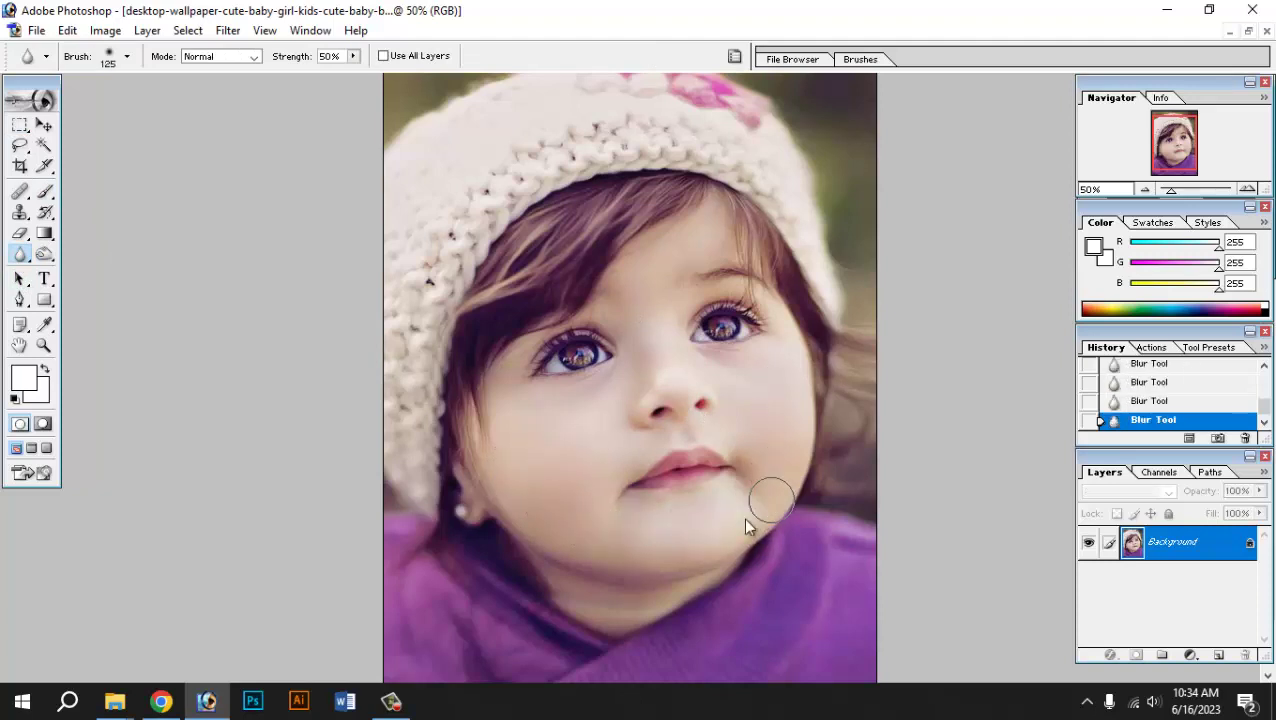
left_click(595, 602)
left_click(20, 124)
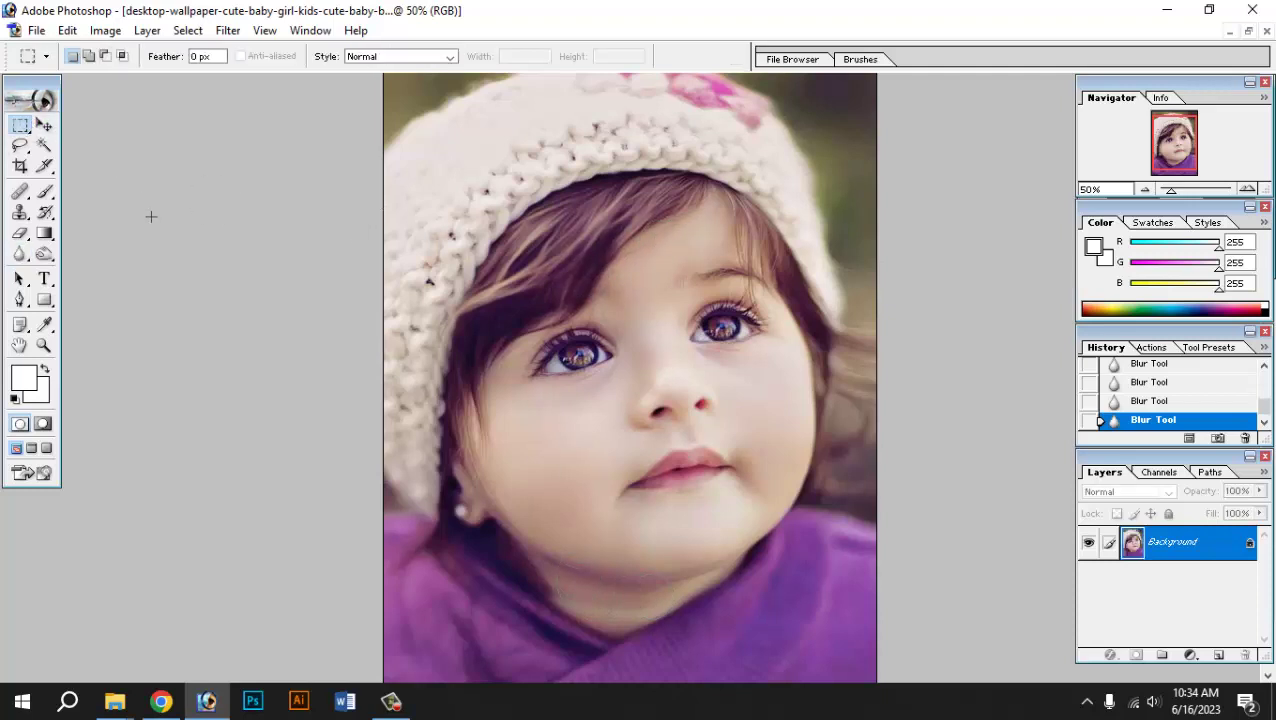
Select the entire canvas of the retouched baby photo.
key("ctrl+minus")
key("ctrl+minus")
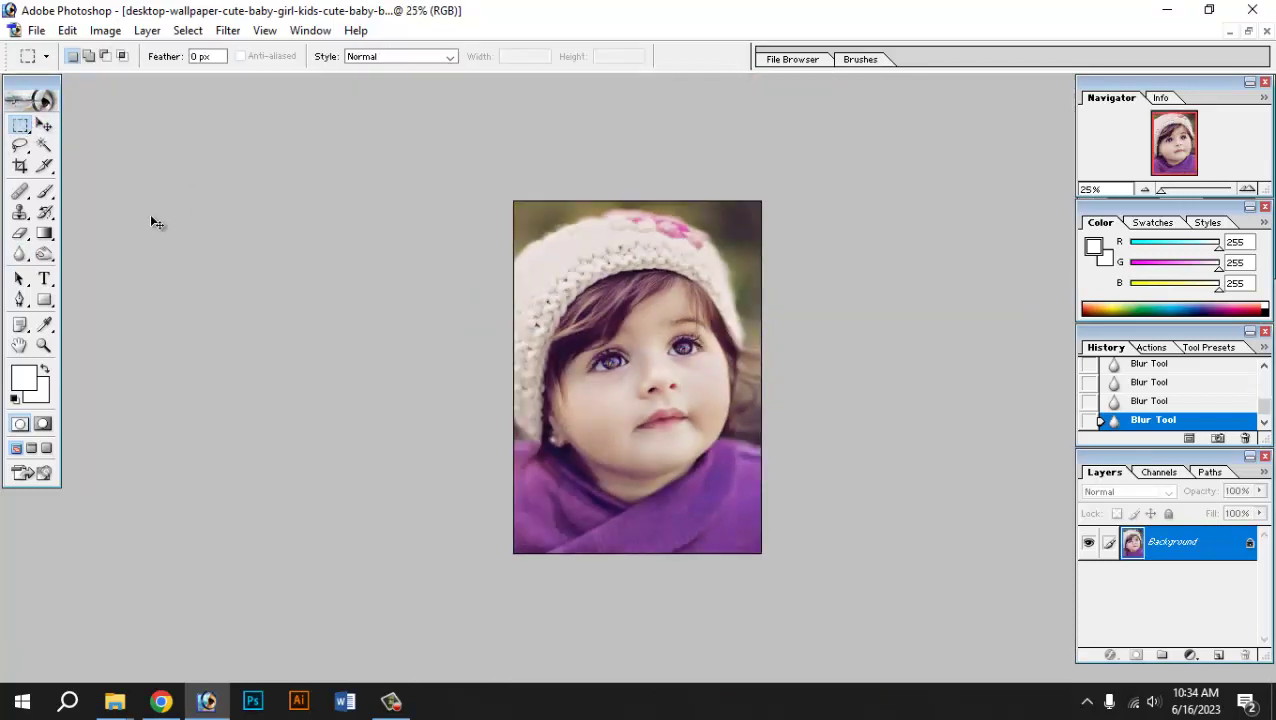
key("ctrl+plus")
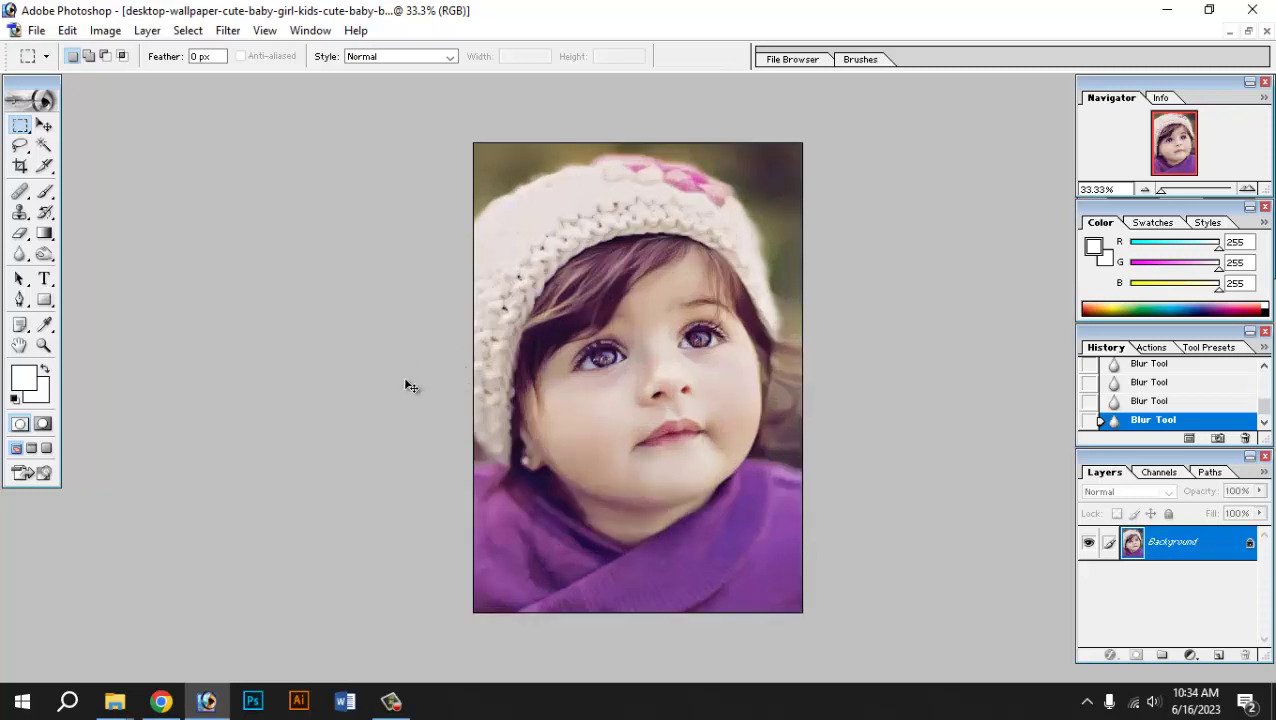
key("ctrl+a")
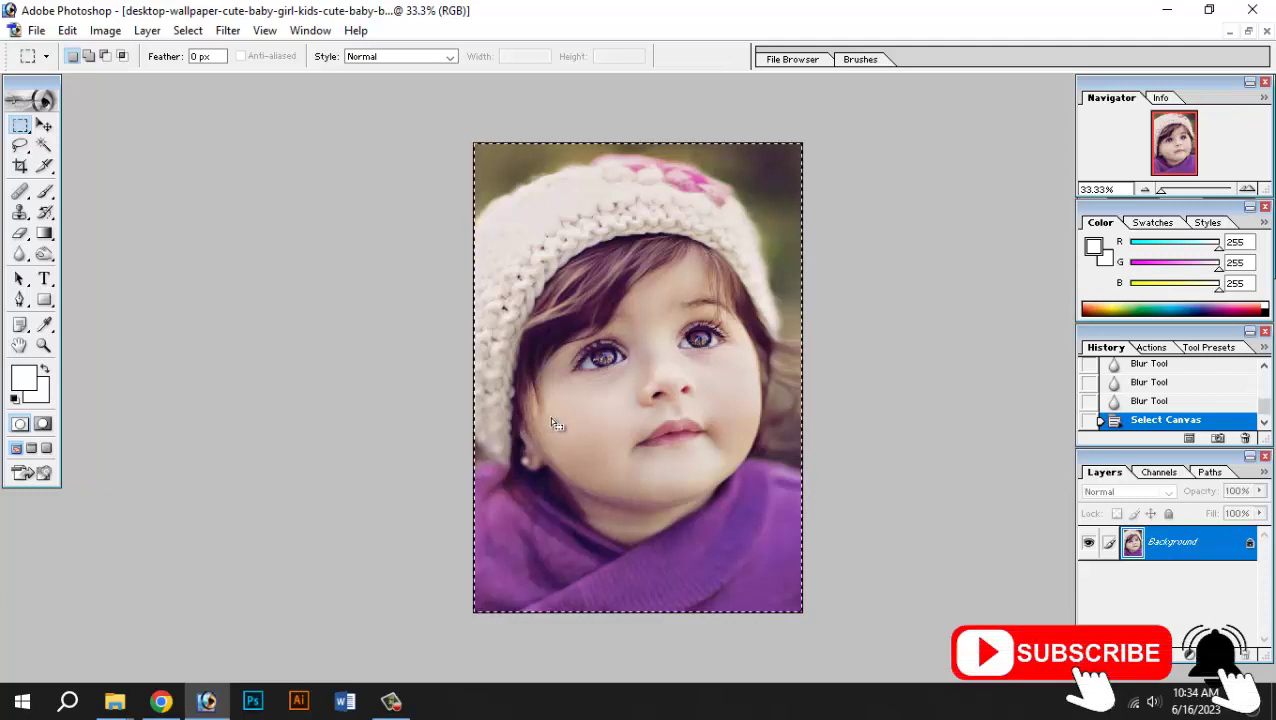
key("ctrl+d")
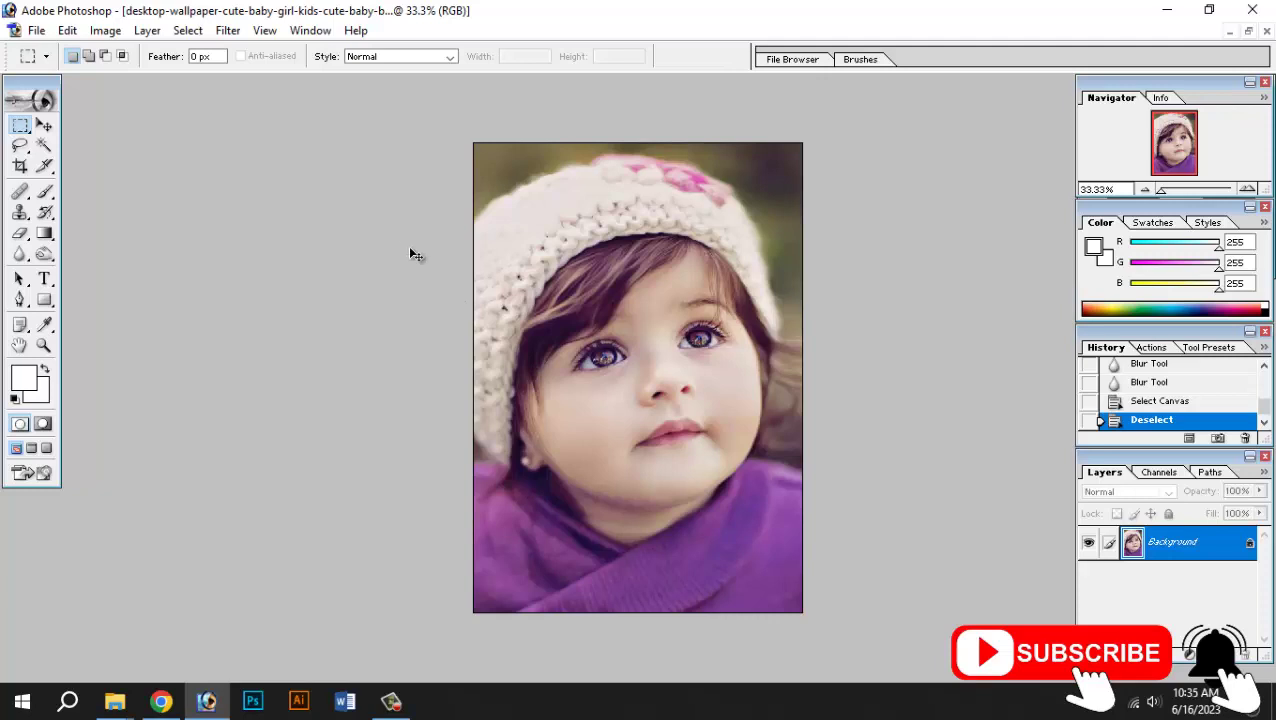
key("ctrl+a")
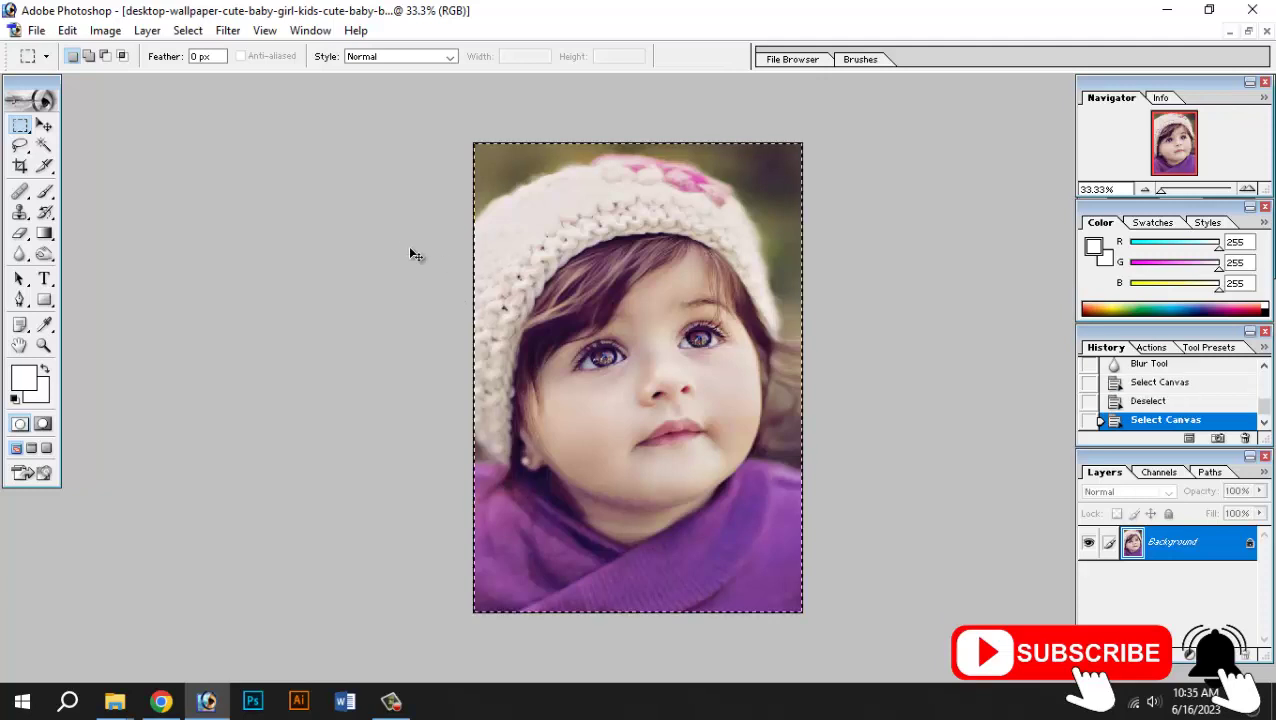
Stroke the selected photo edge with a 10 px black (000000) line, centered at 100% opacity, and deselect.
right_click(660, 340)
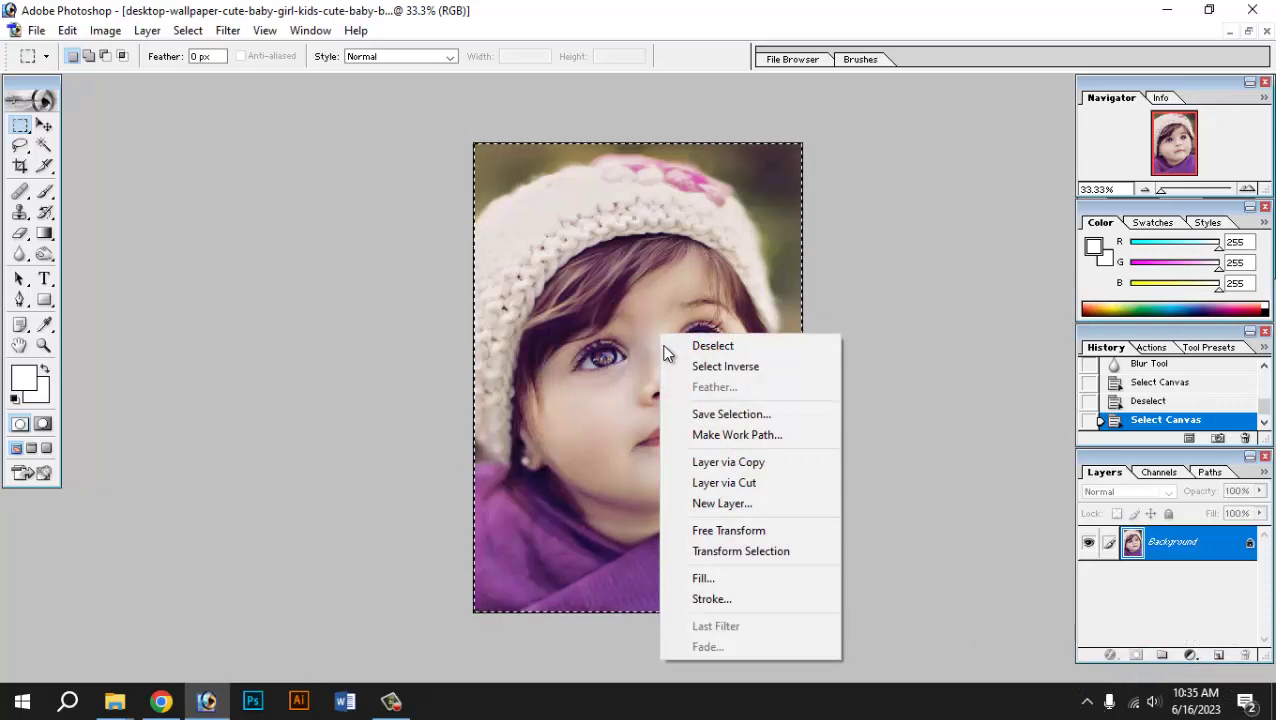
left_click(745, 599)
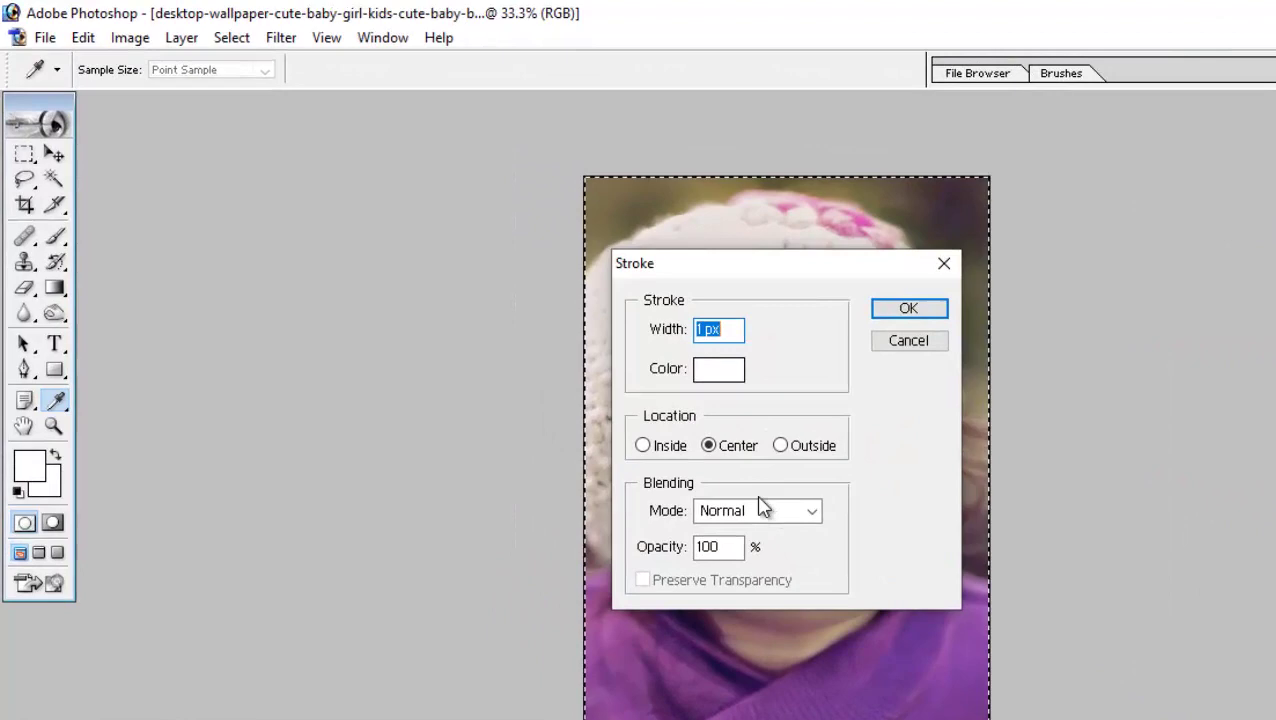
left_click_drag(618, 221, 988, 198)
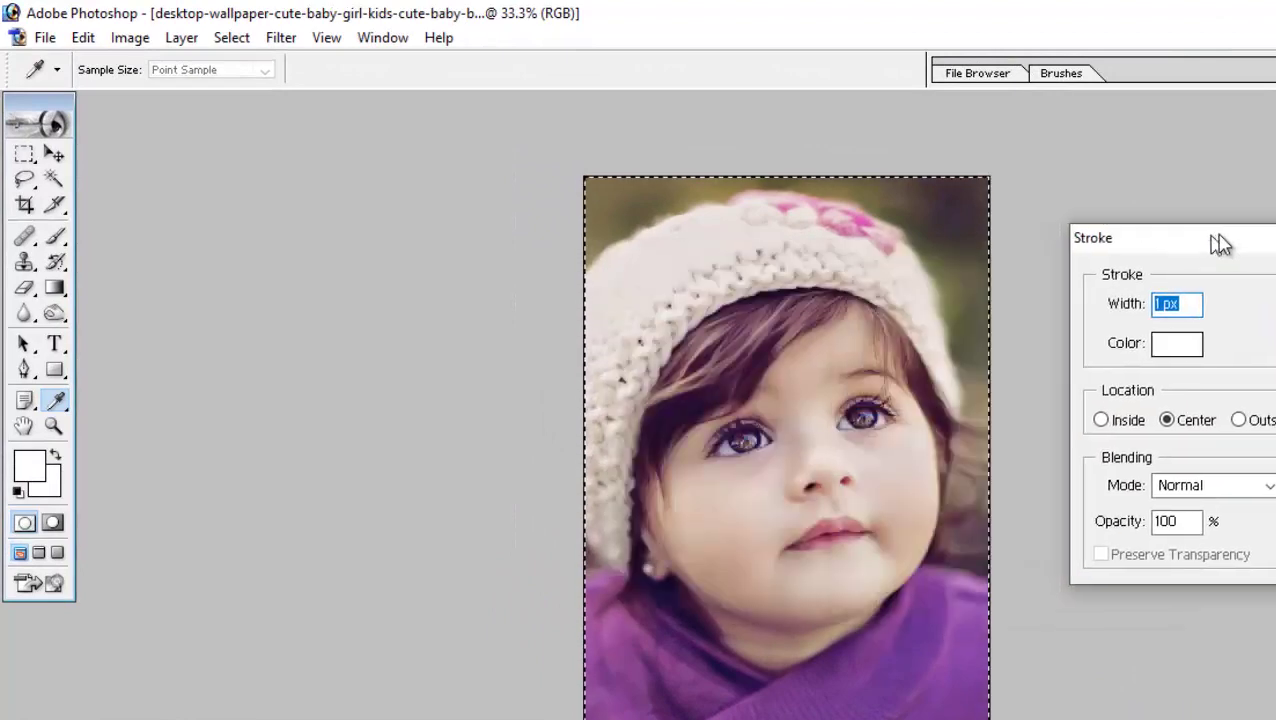
left_click(1177, 343)
left_click(590, 475)
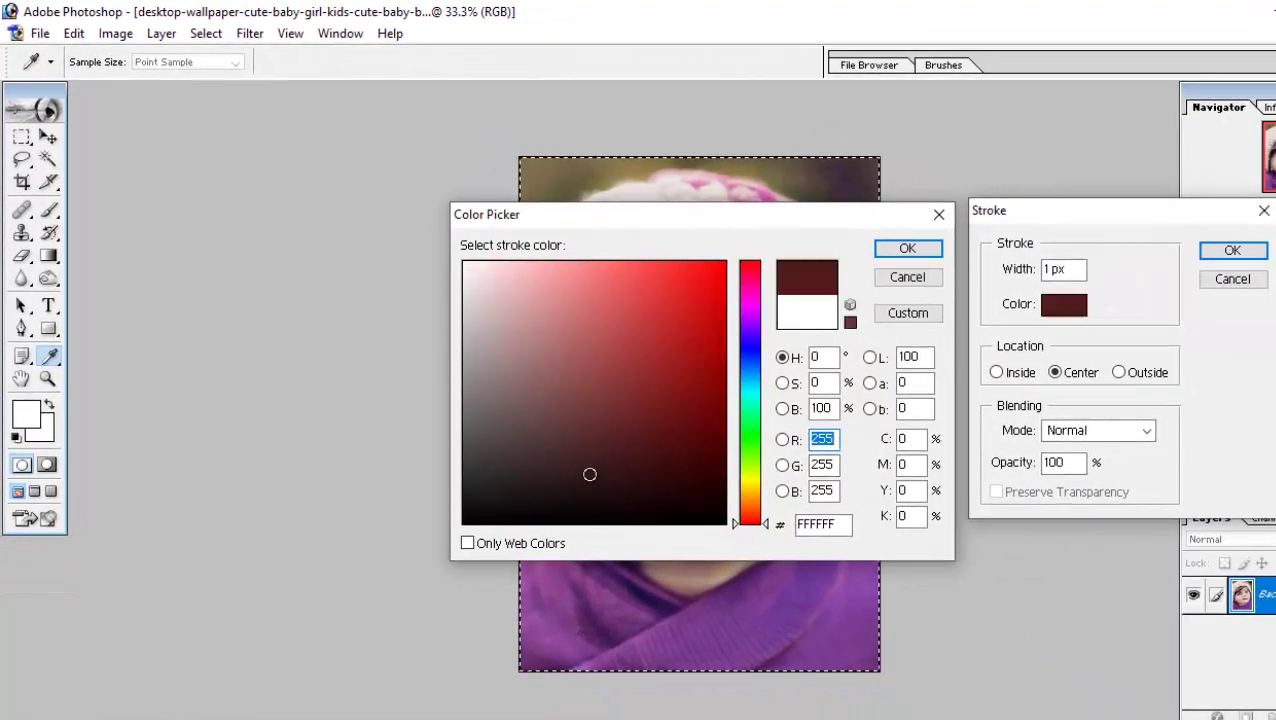
left_click_drag(590, 475, 456, 533)
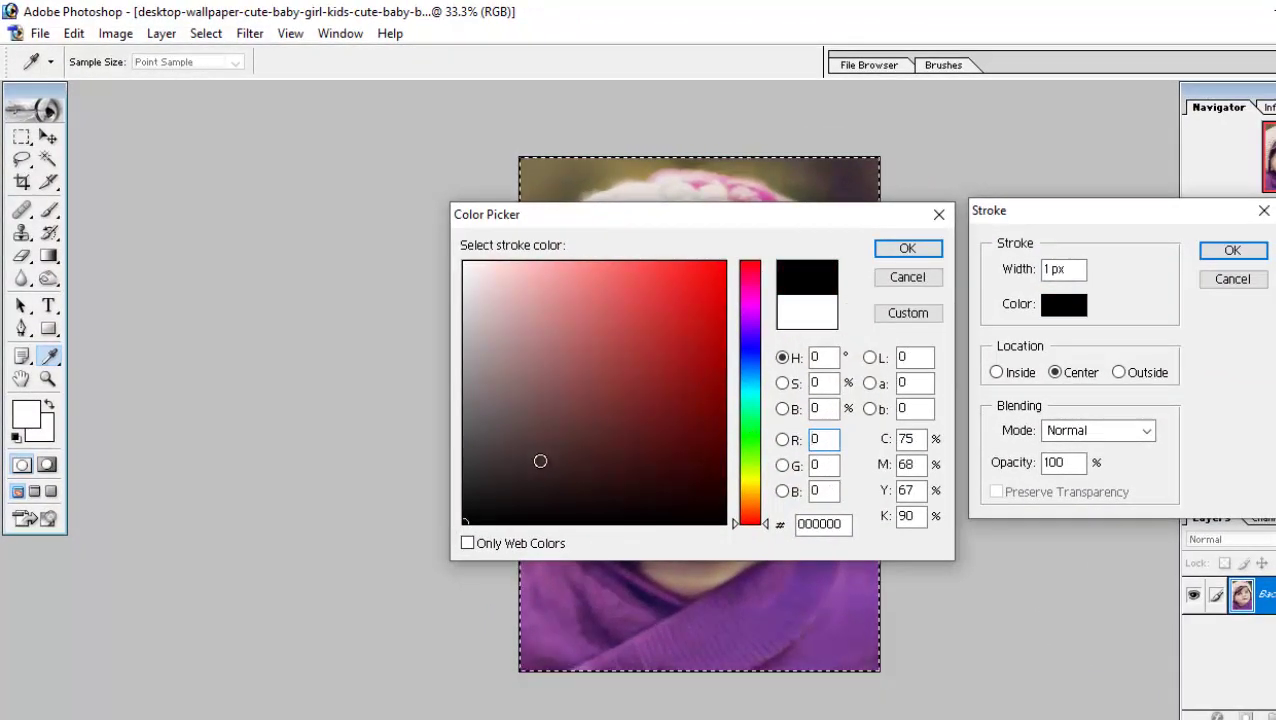
left_click(907, 248)
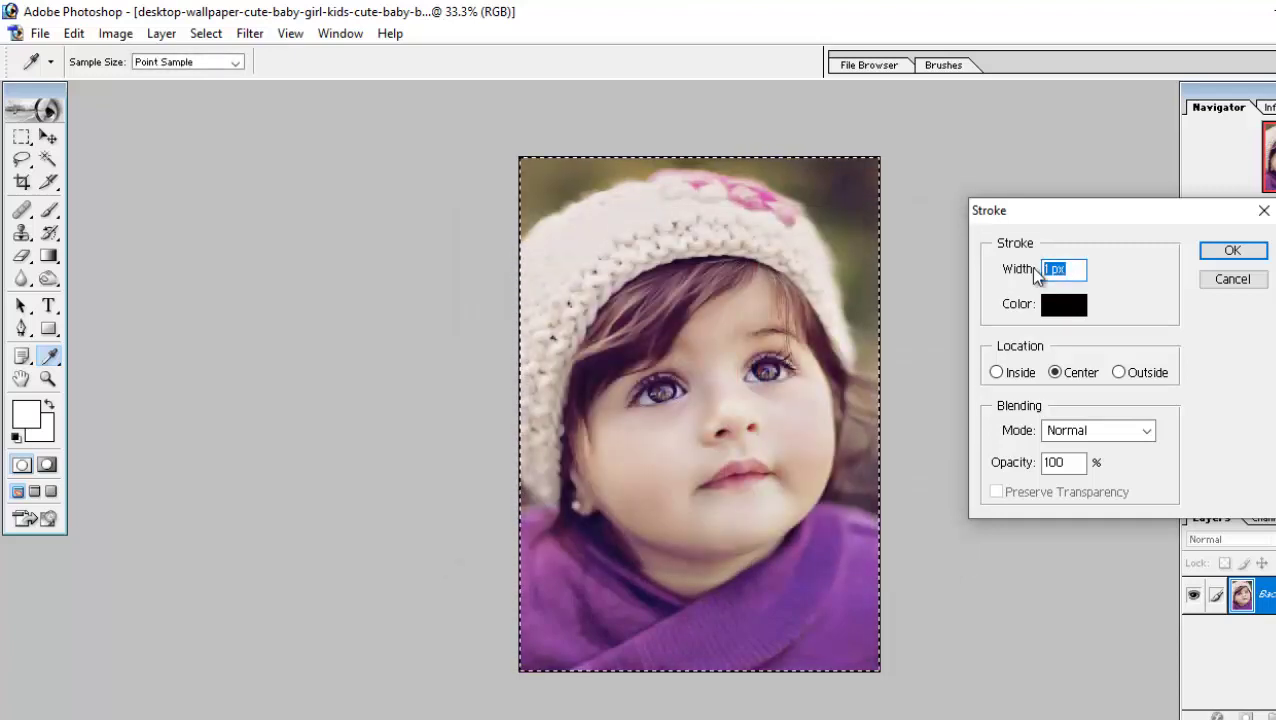
type("10")
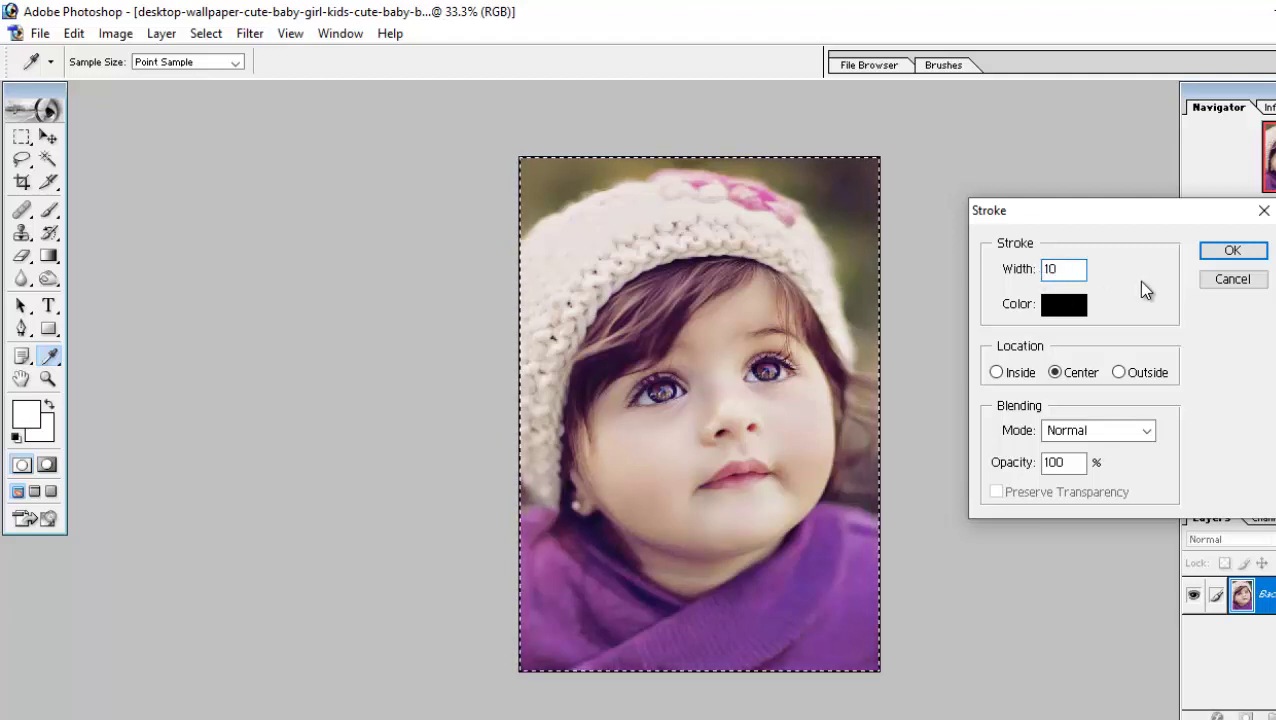
left_click(1236, 252)
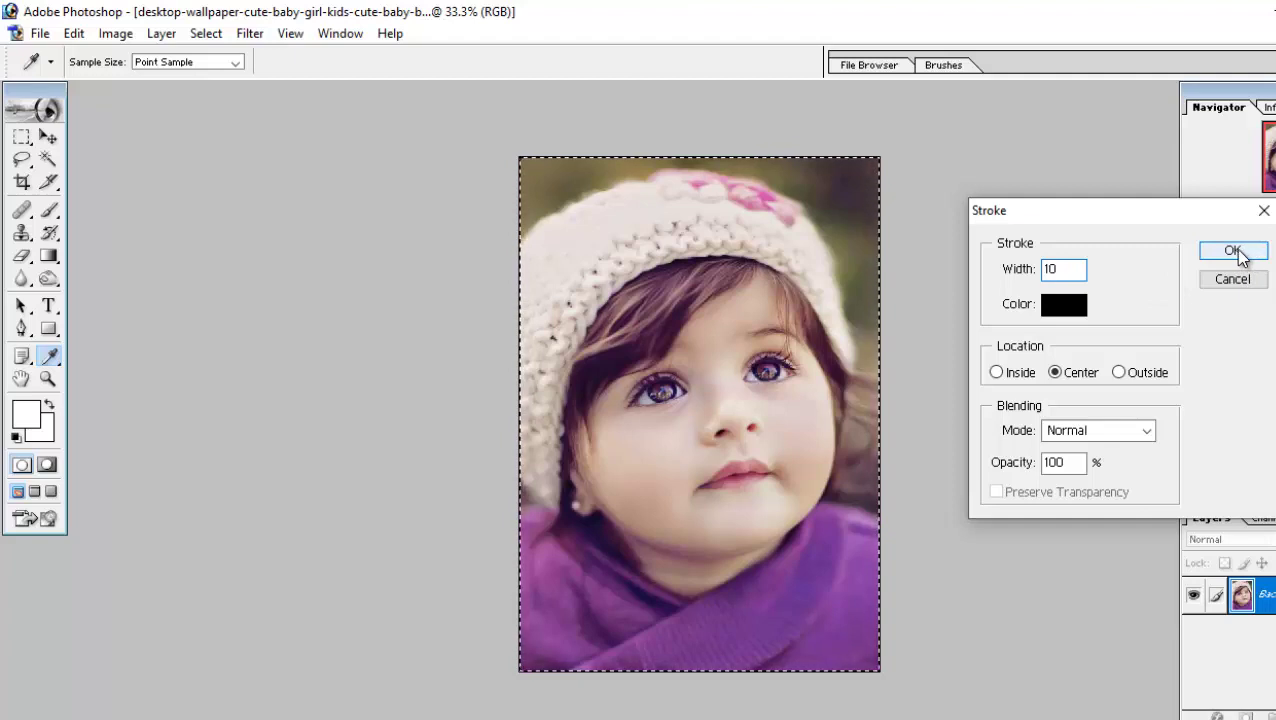
key("ctrl+d")
scroll(991, 269, "up", 2)
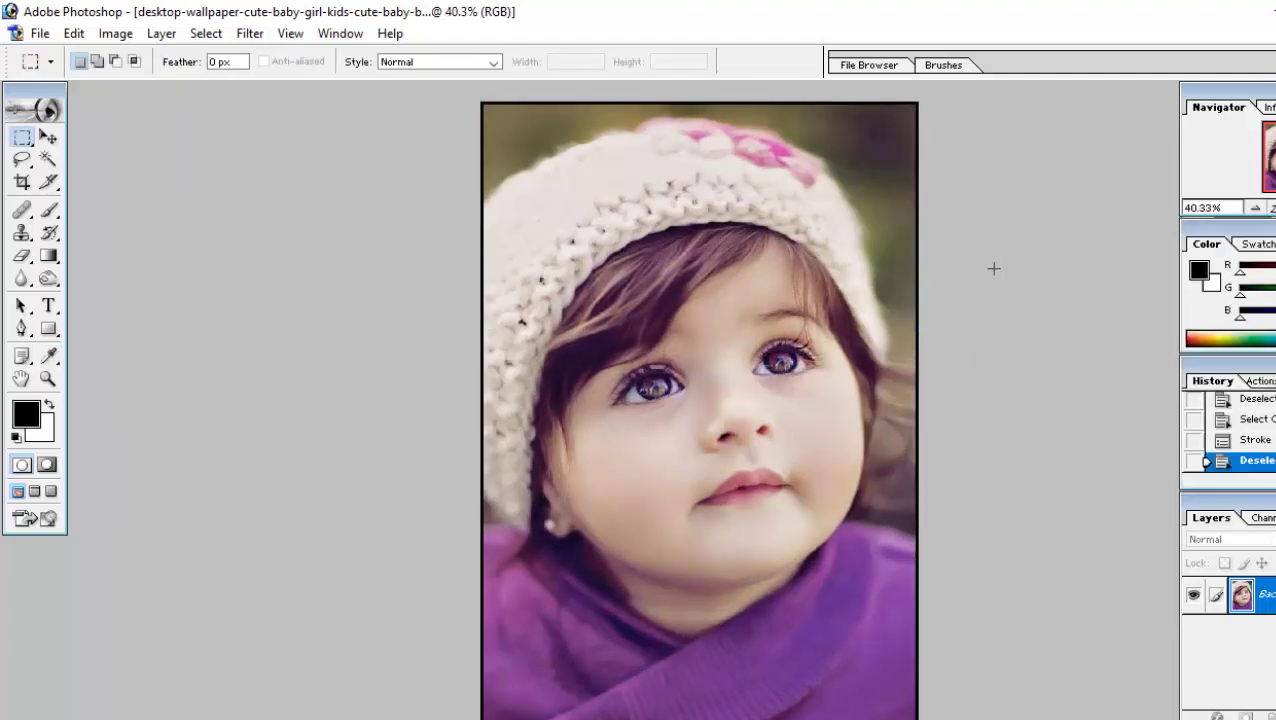
Thicken the black border by stroking the whole canvas again at 15 px, centered, and clear the selection.
key("ctrl+a")
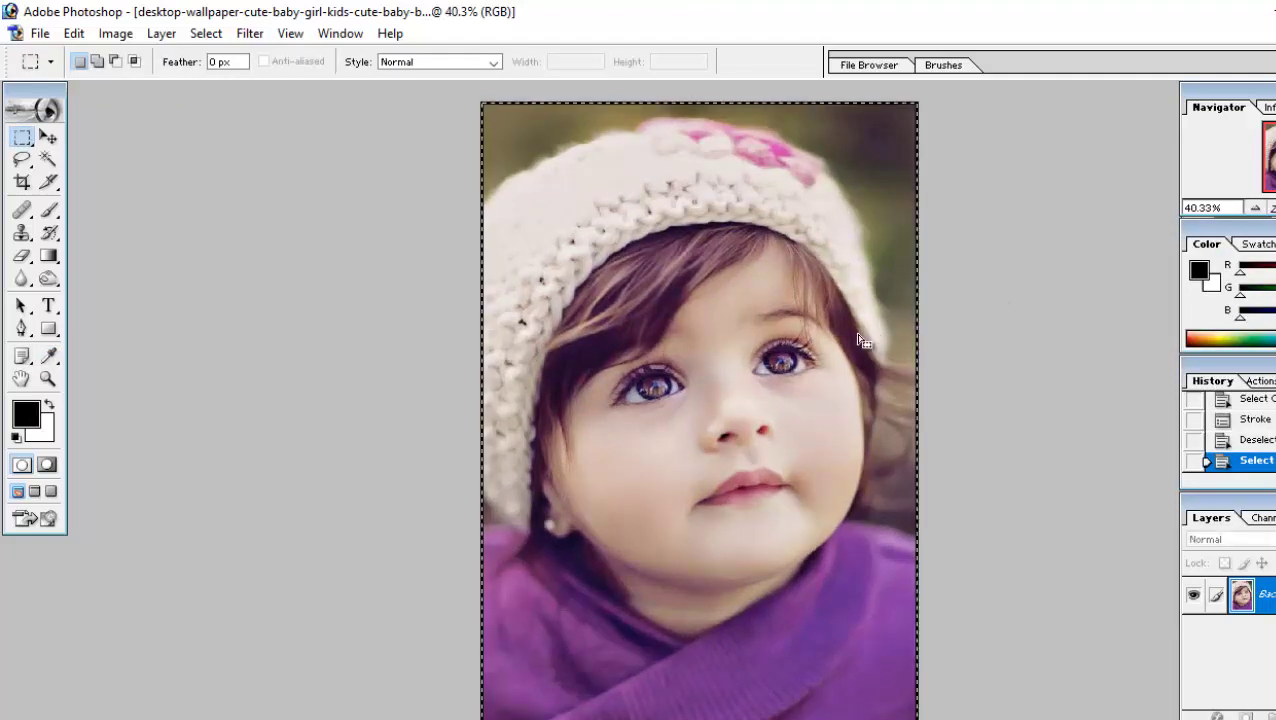
right_click(832, 352)
left_click(884, 645)
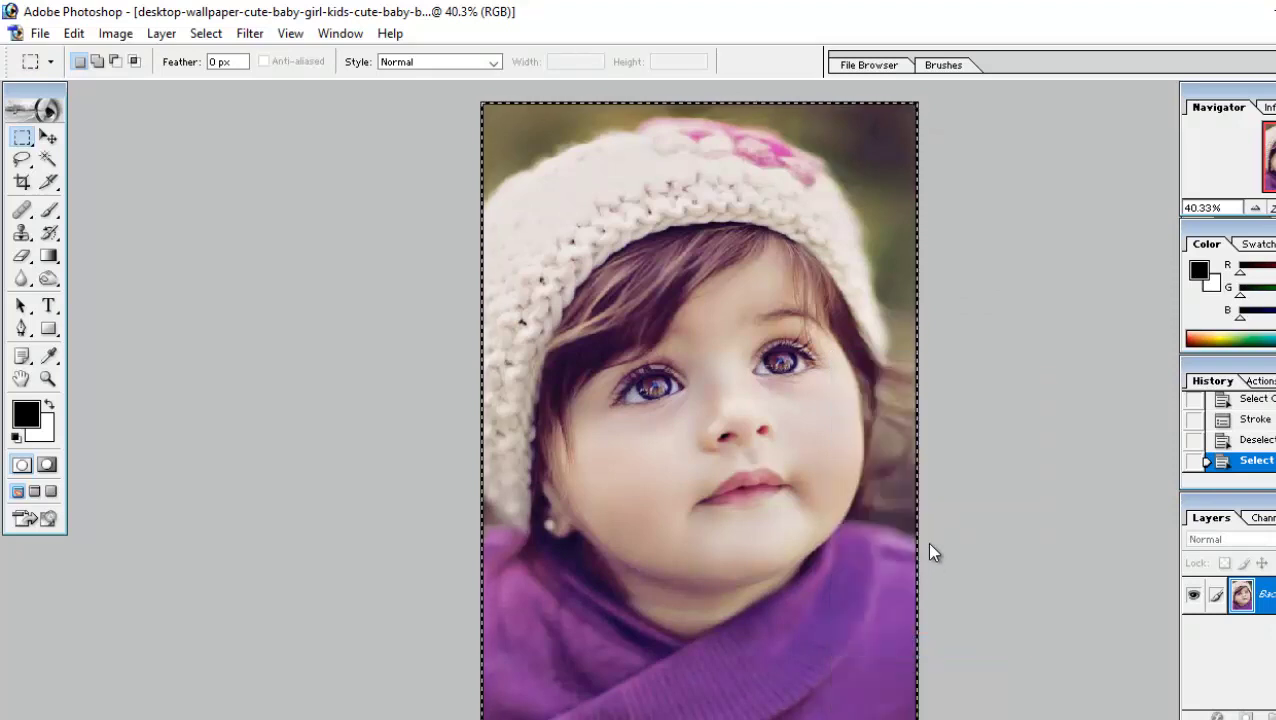
type("15")
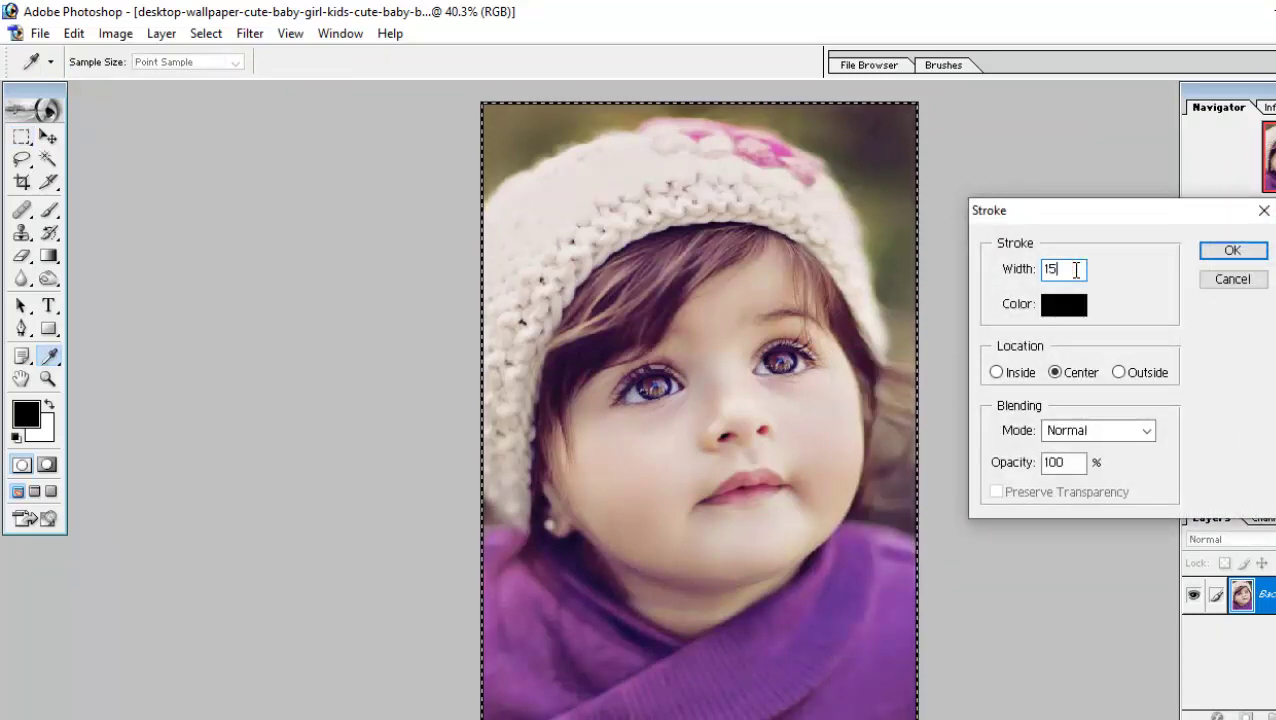
left_click(1232, 250)
key("m")
key("ctrl+d")
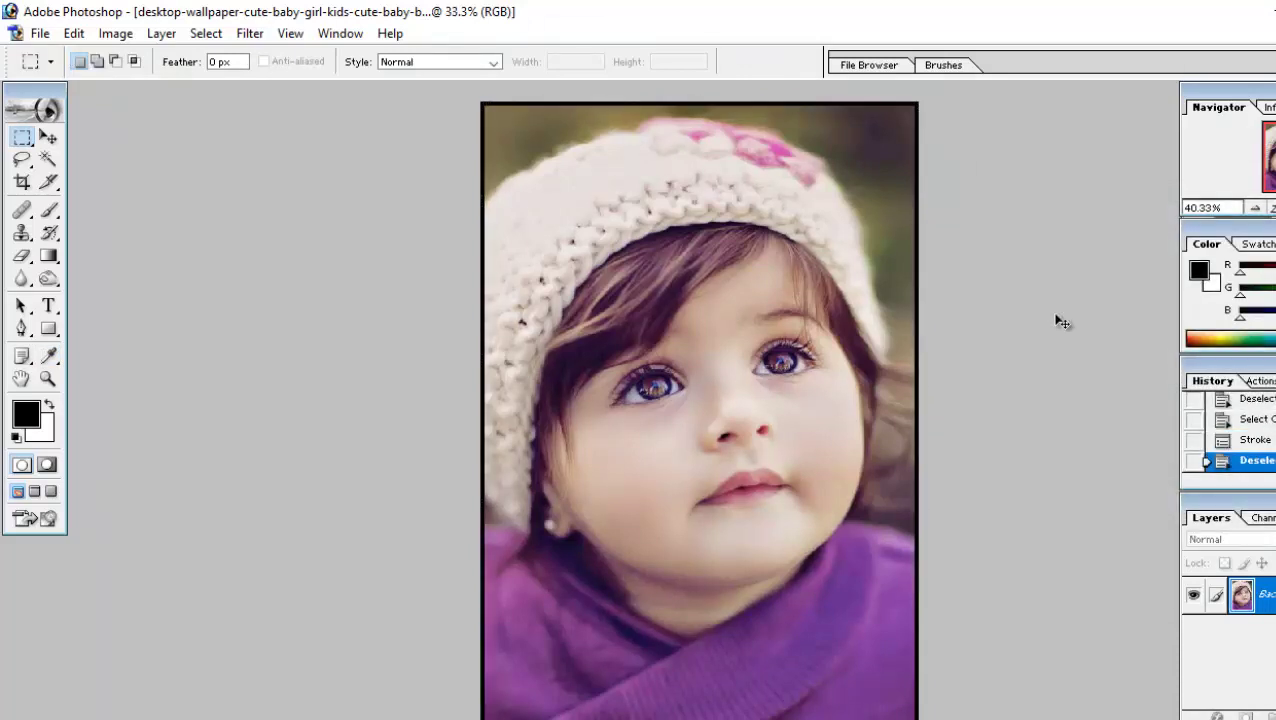
key("ctrl+plus")
key("ctrl+minus")
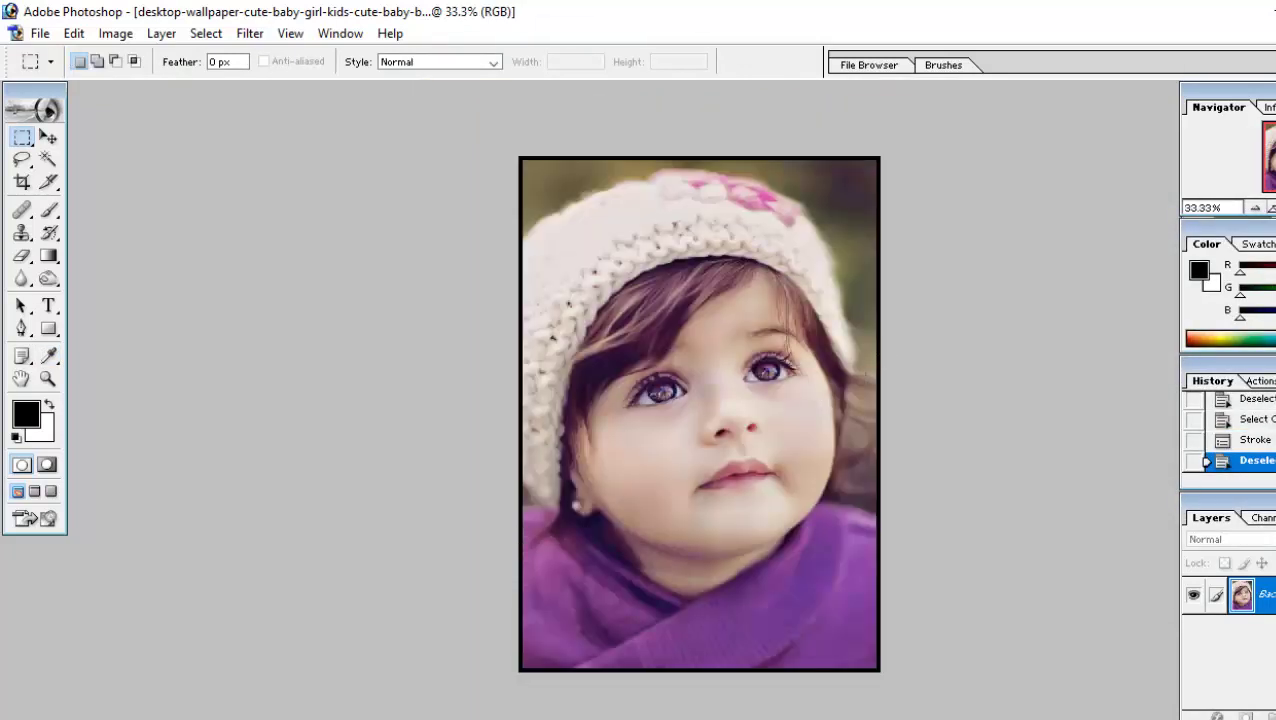
Show the photo in a floating window and create a new white RGB document from the A4 preset at 300 pixels/inch.
key("f")
key("f")
key("f")
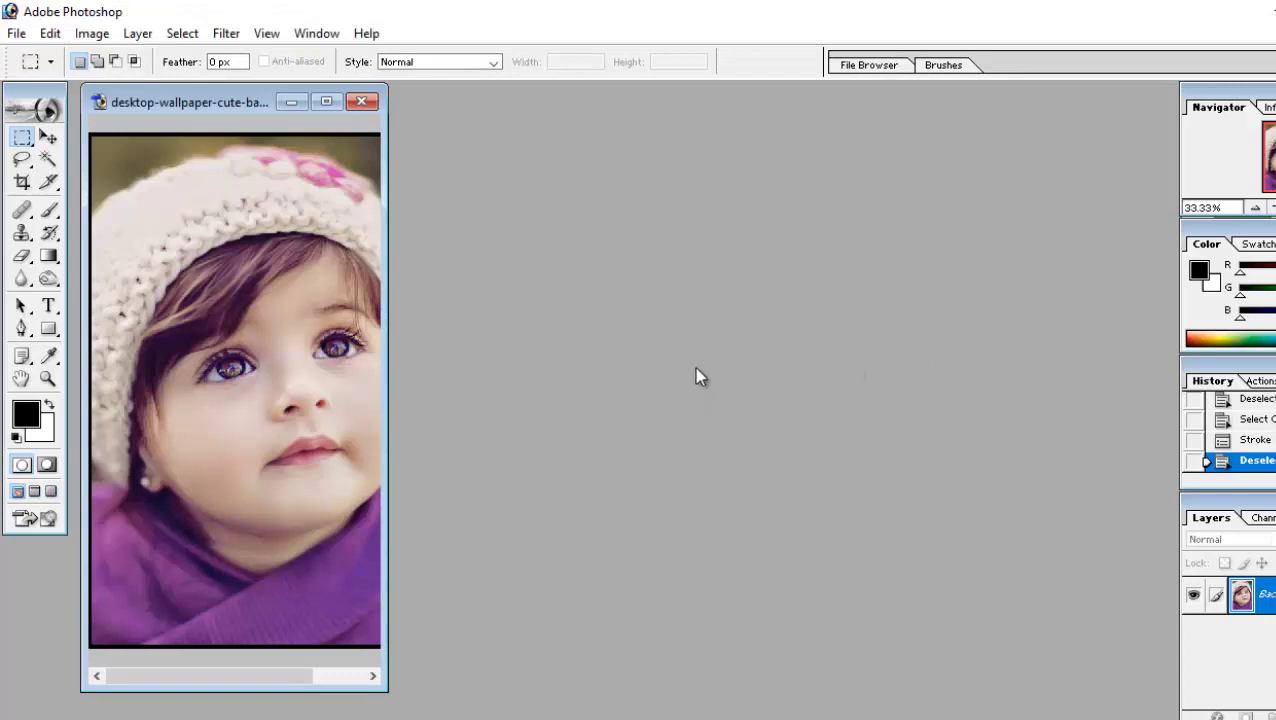
key("ctrl+n")
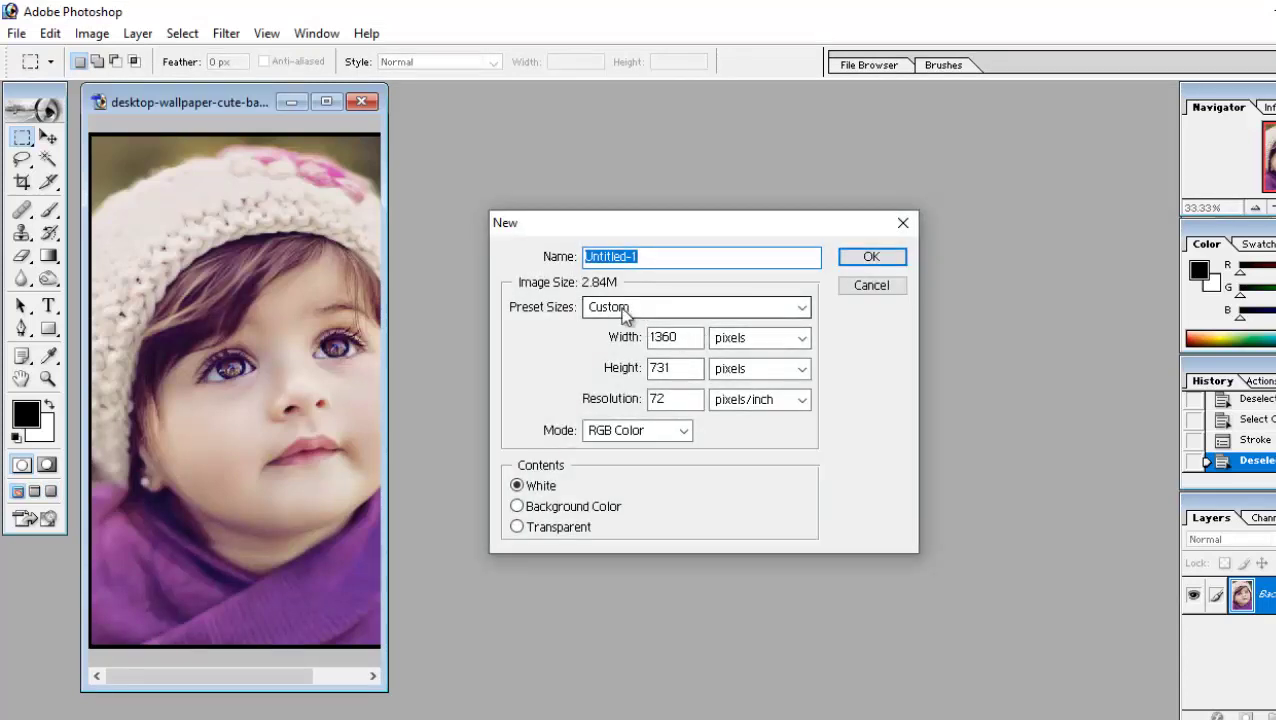
left_click(623, 312)
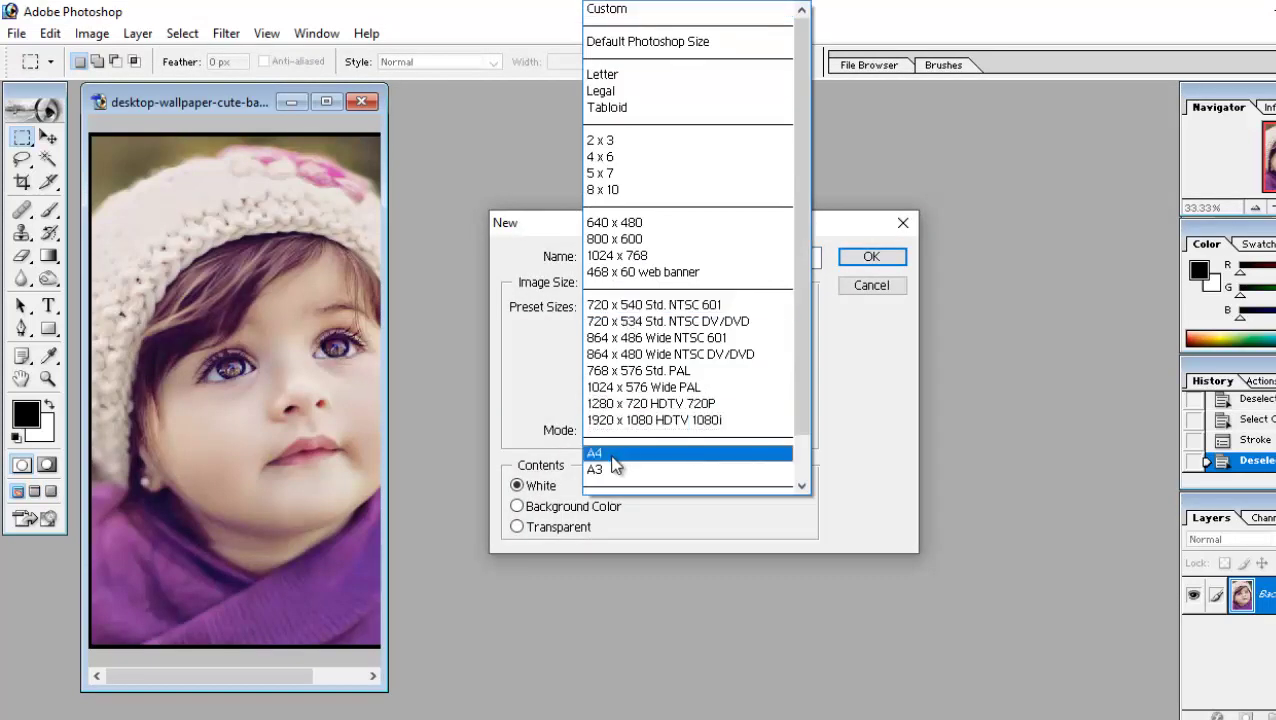
left_click(615, 455)
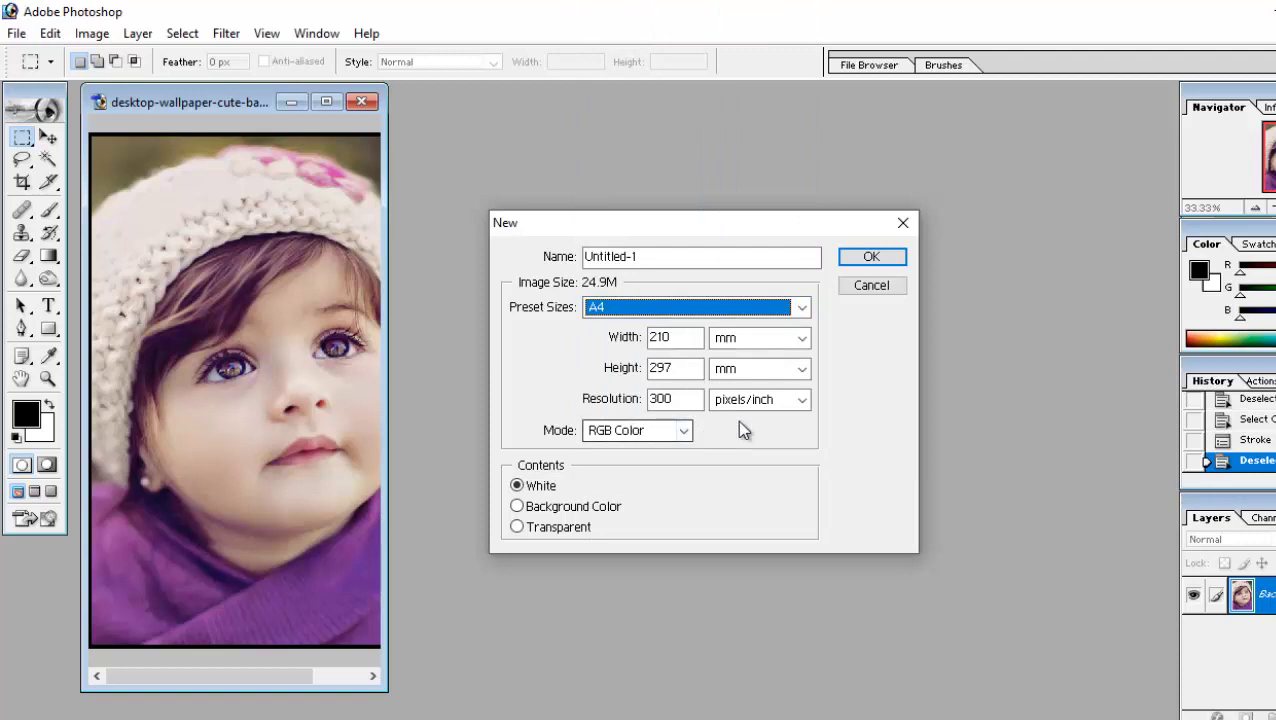
key("Return")
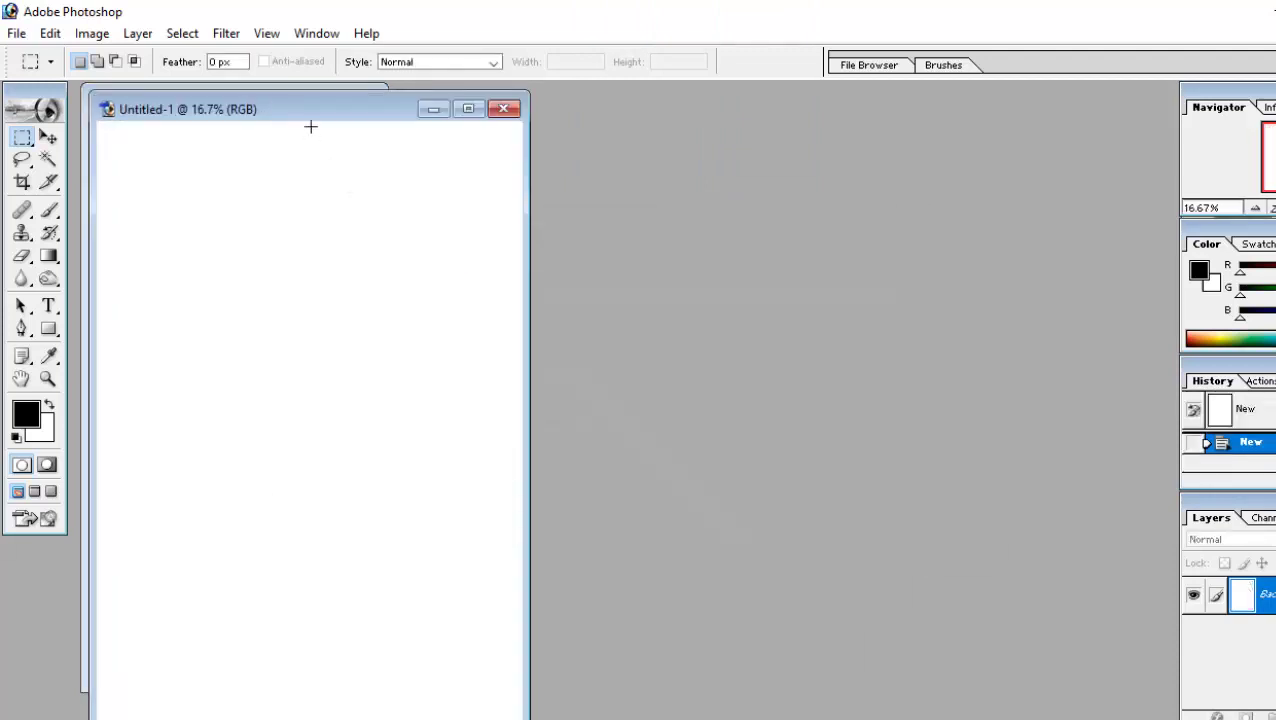
Arrange the blank A4 document beside the photo and copy the bordered photo into the page's upper-left corner with the Move tool.
left_click_drag(378, 120, 808, 129)
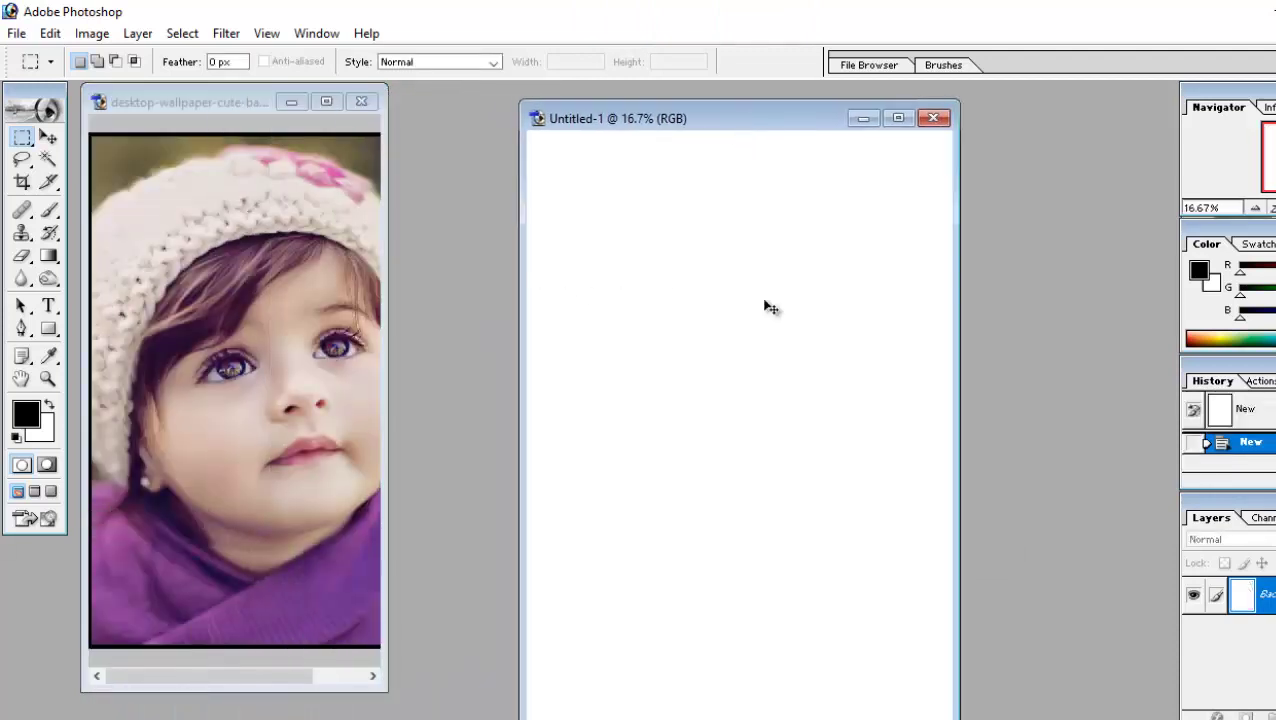
key("ctrl+minus")
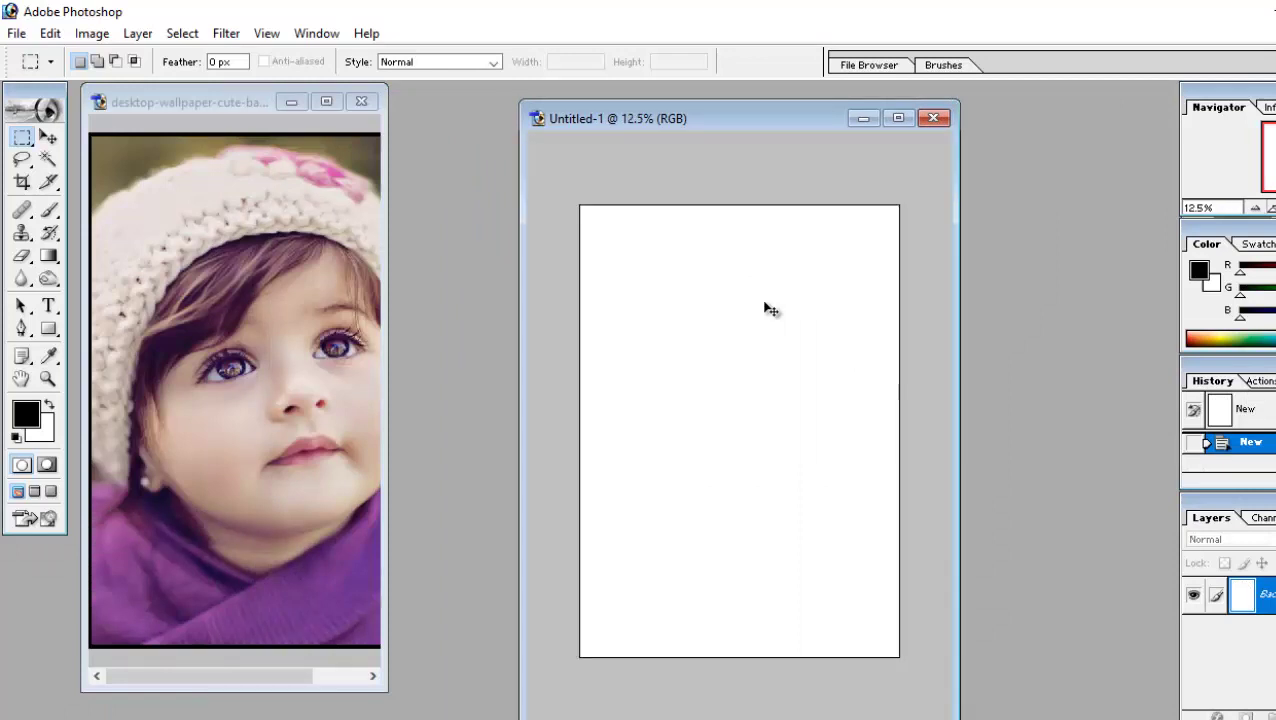
left_click(297, 361)
key("v")
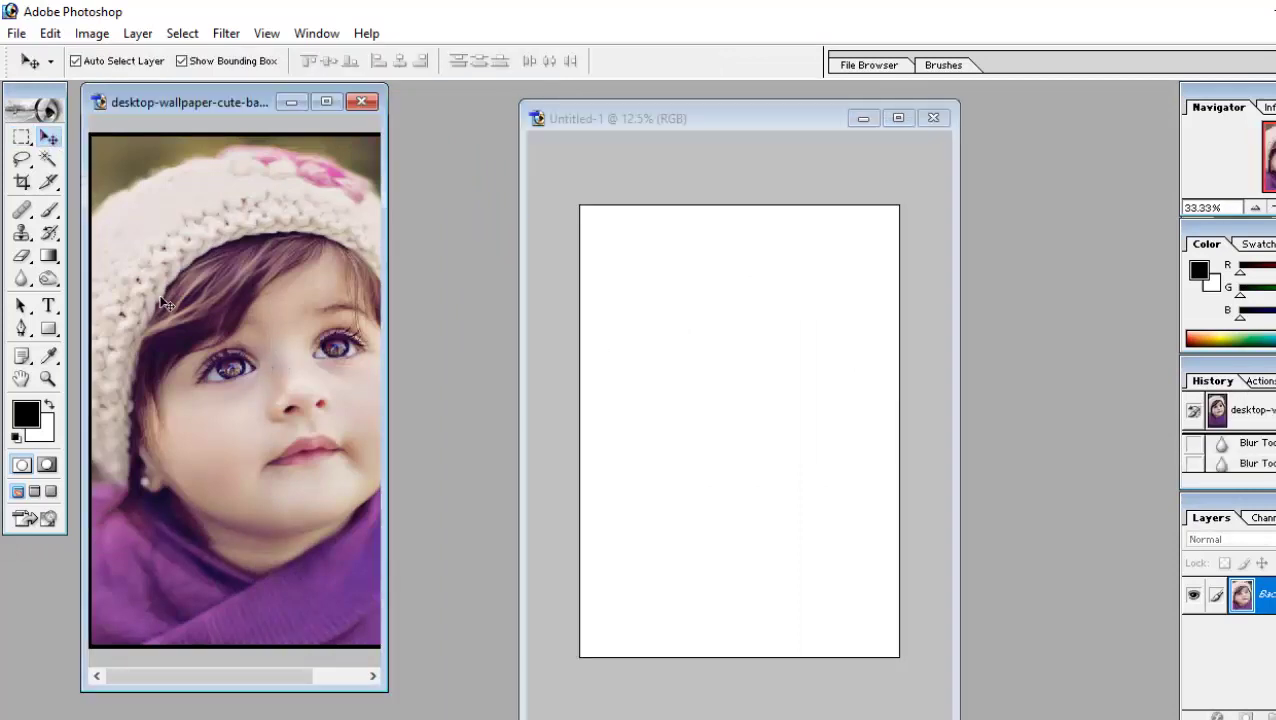
left_click_drag(200, 310, 641, 318)
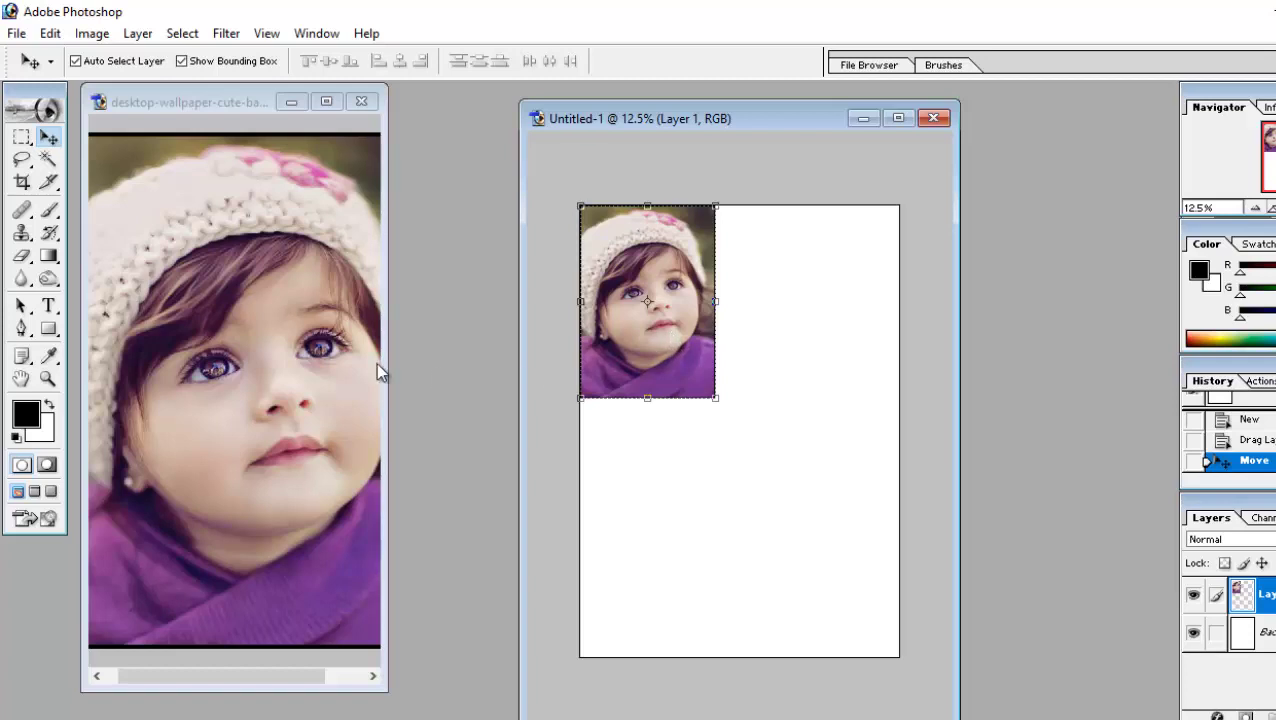
Resize the bordered baby photo to a document size of 4 inches wide by 6 inches high.
left_click(276, 191)
left_click(326, 102)
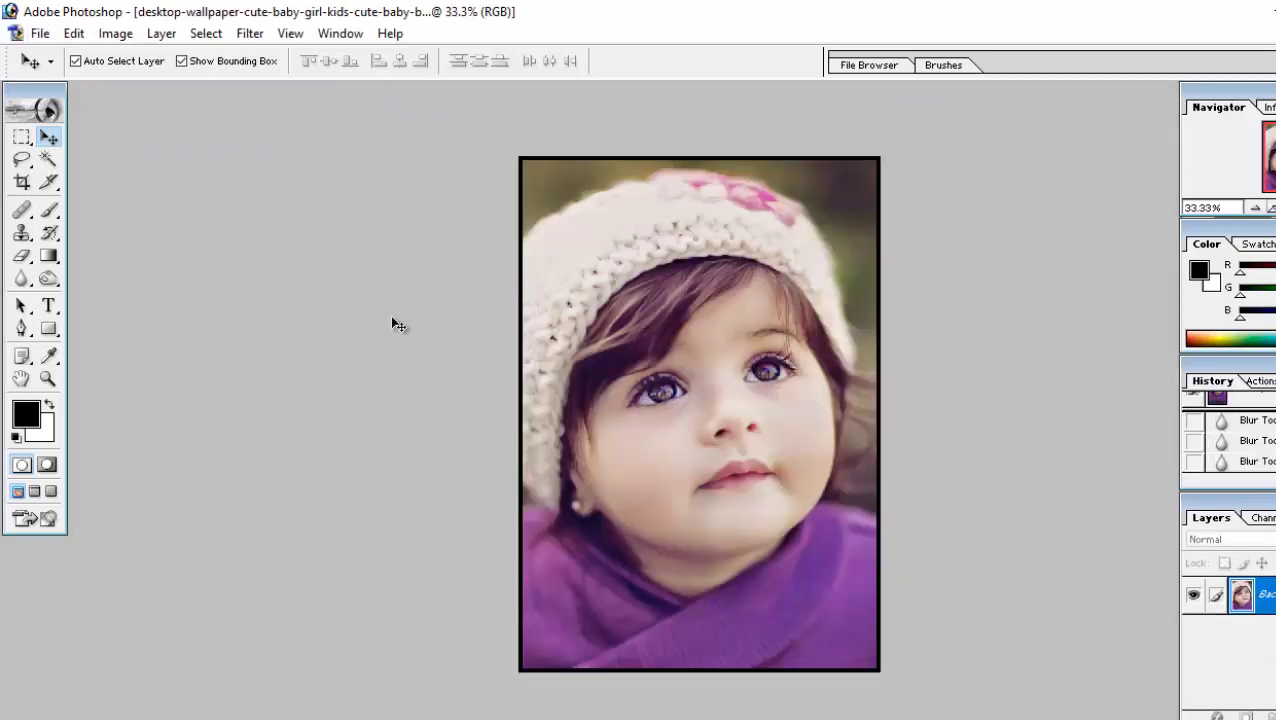
left_click(116, 35)
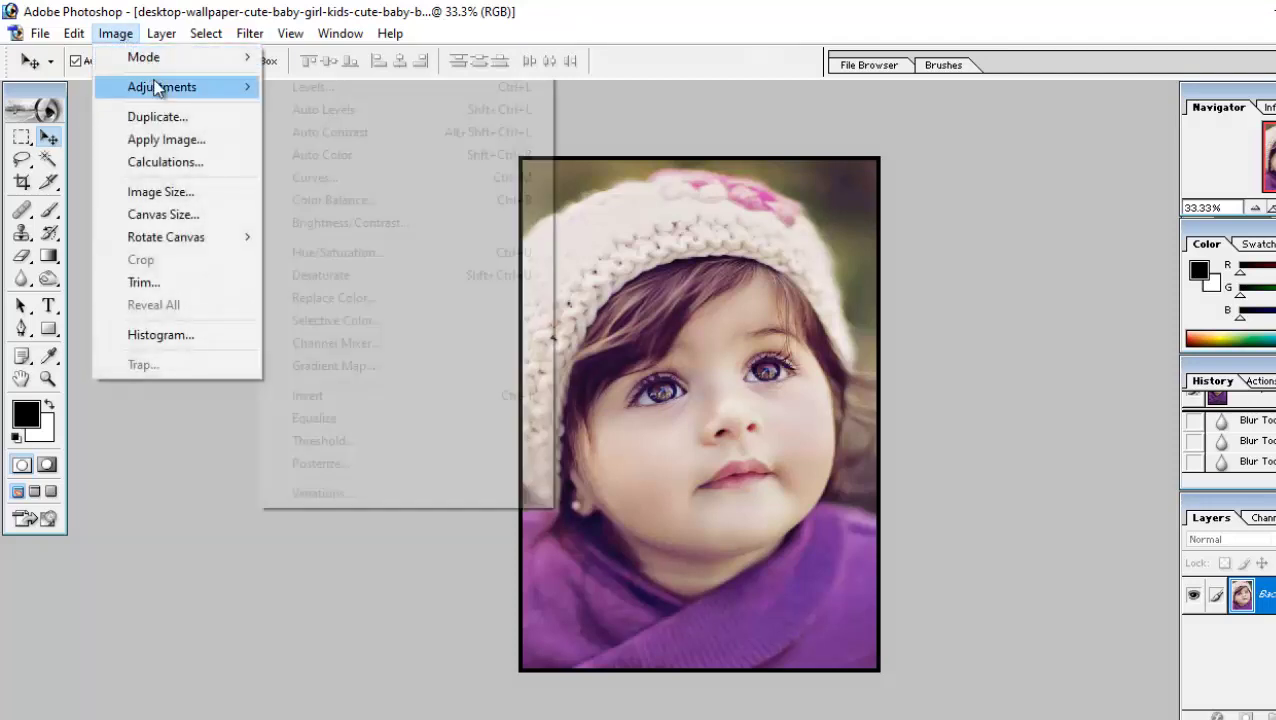
left_click(169, 190)
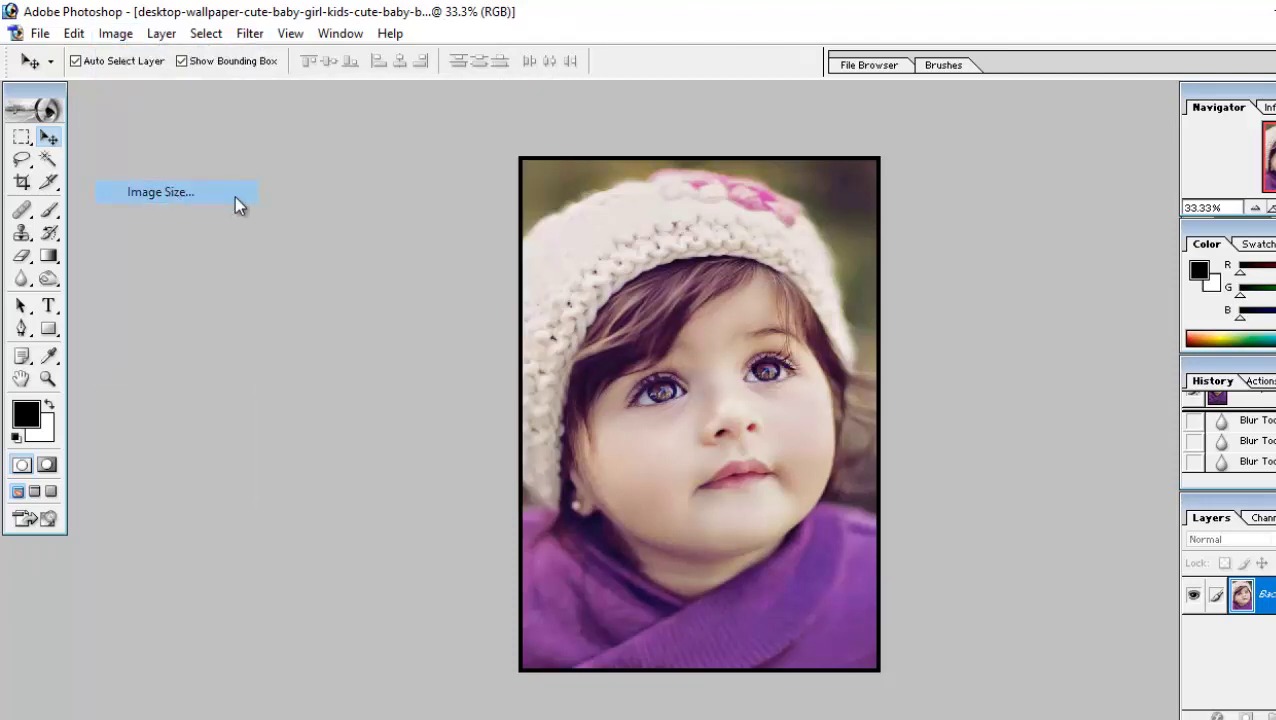
left_click_drag(1086, 439, 1056, 438)
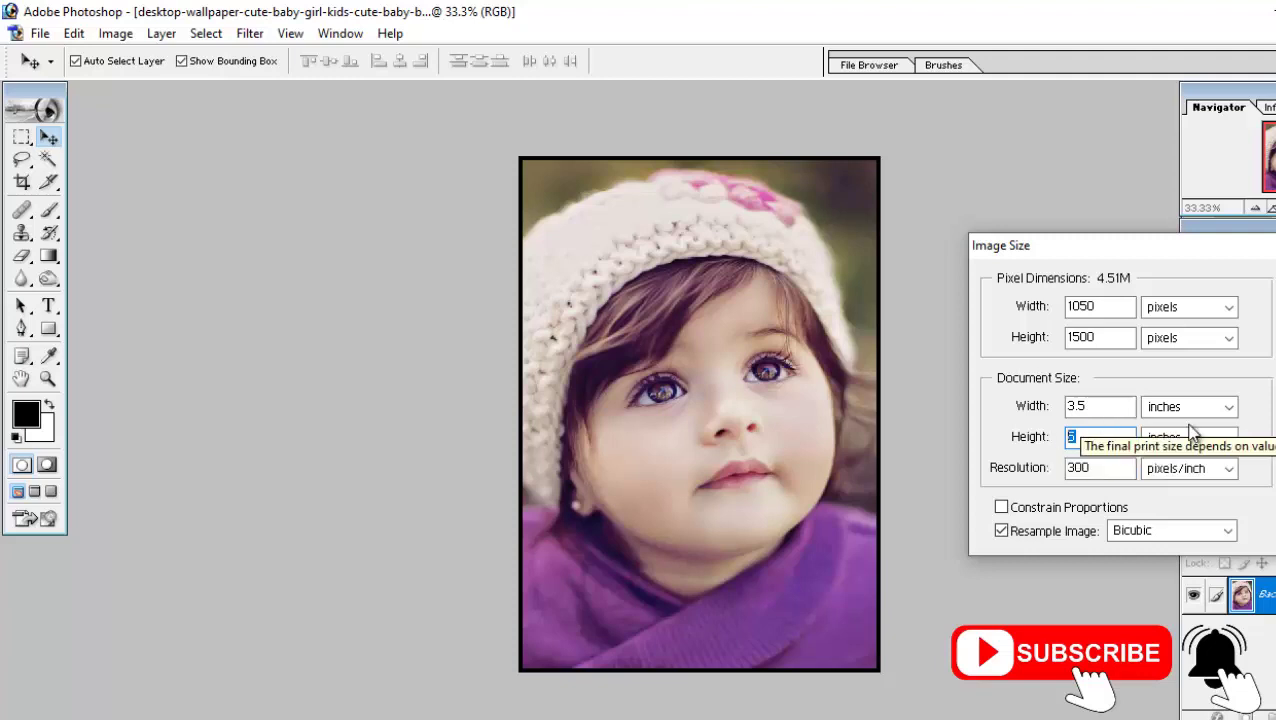
left_click_drag(1111, 405, 1071, 419)
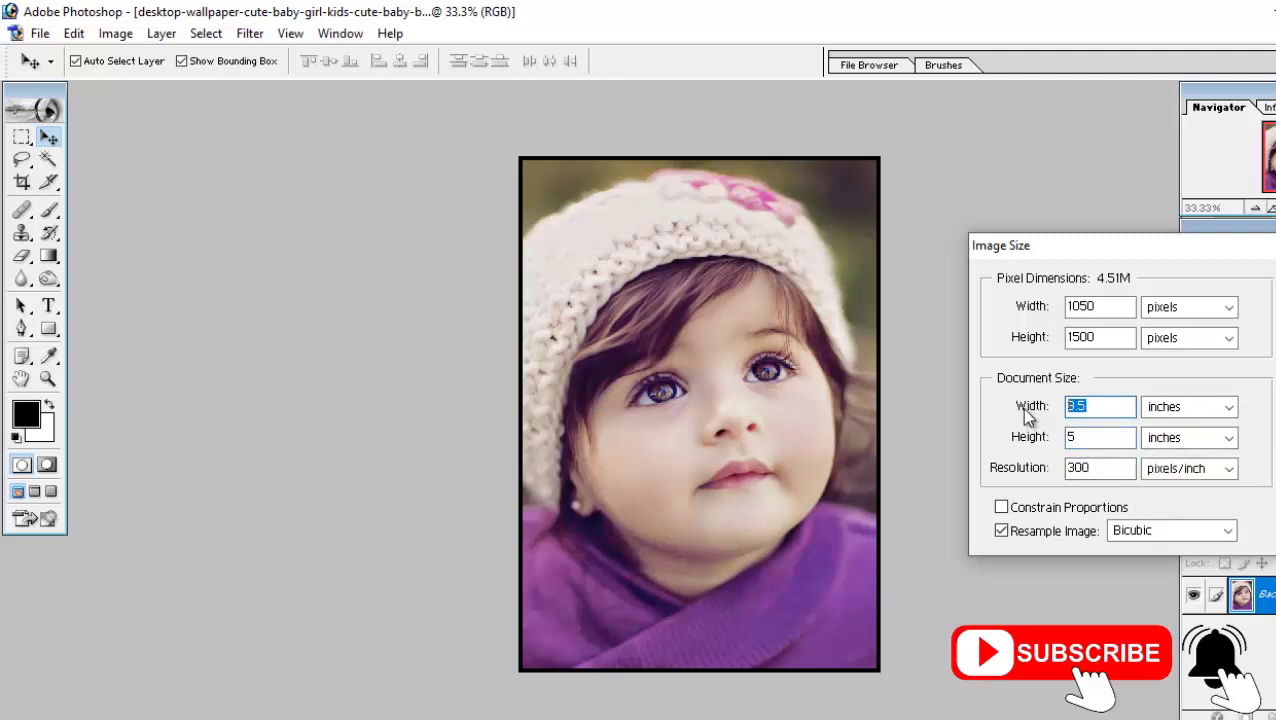
type("4")
key("Tab")
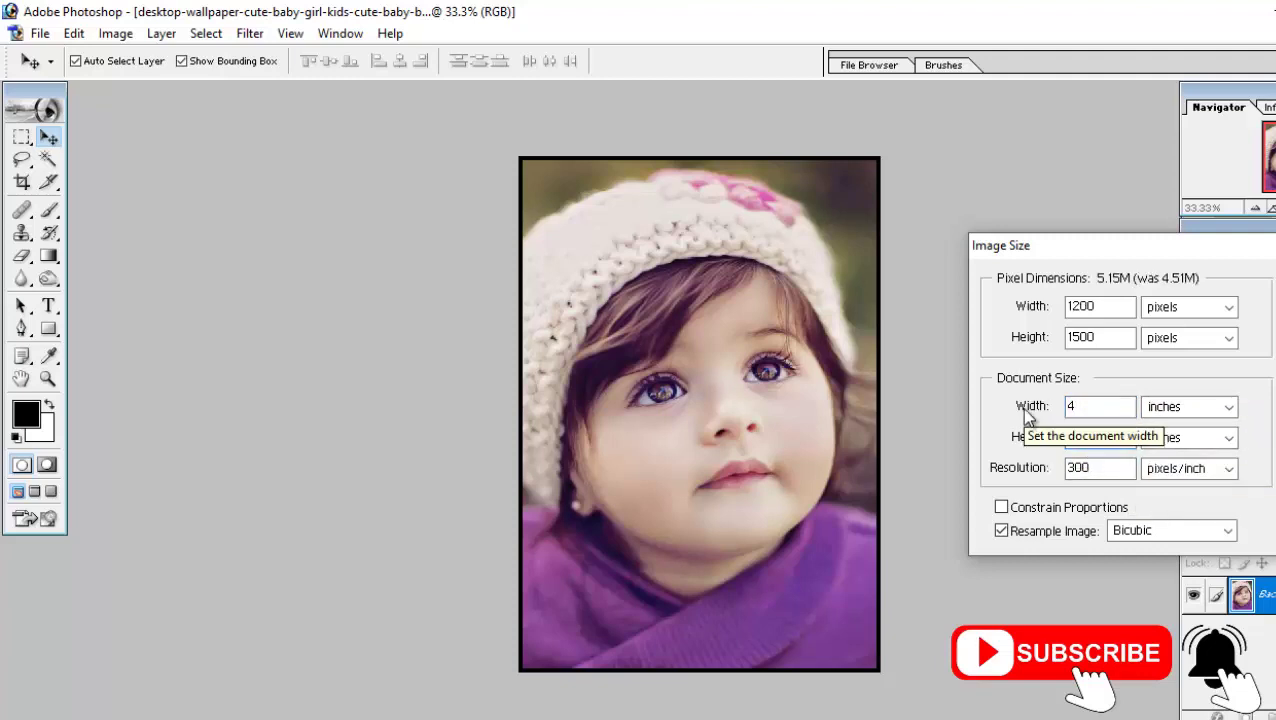
type("6")
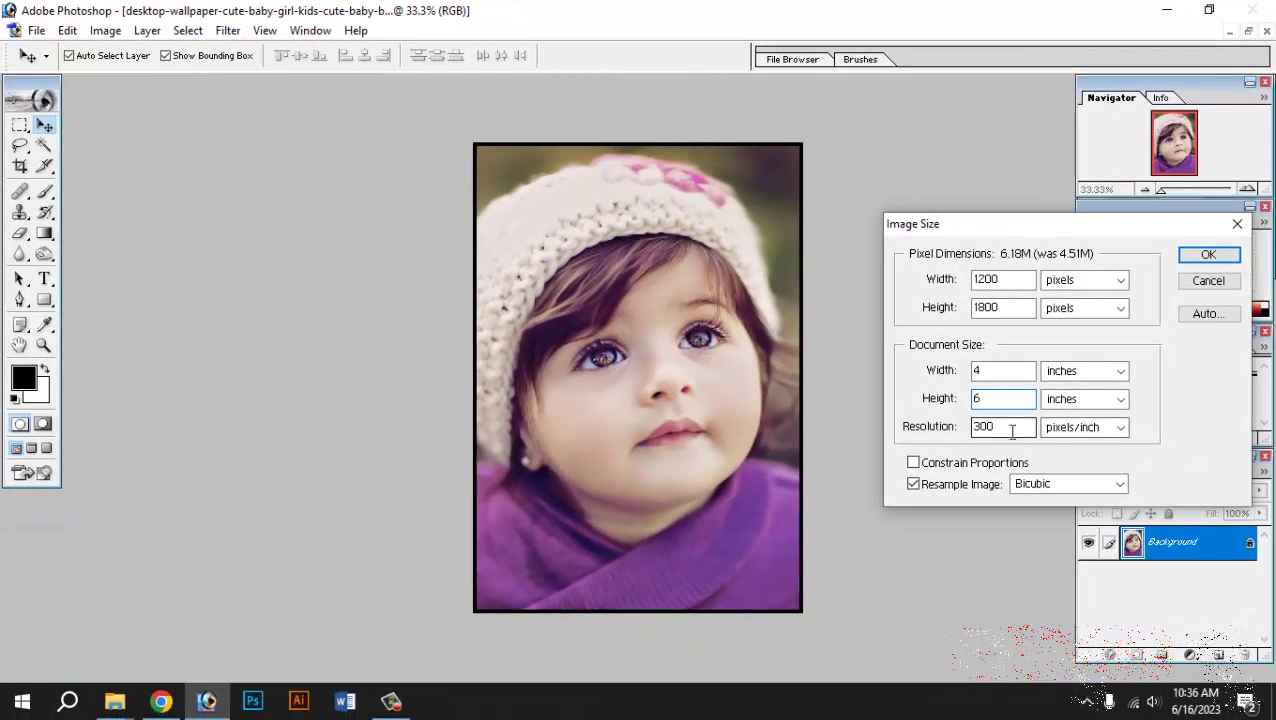
left_click(1207, 257)
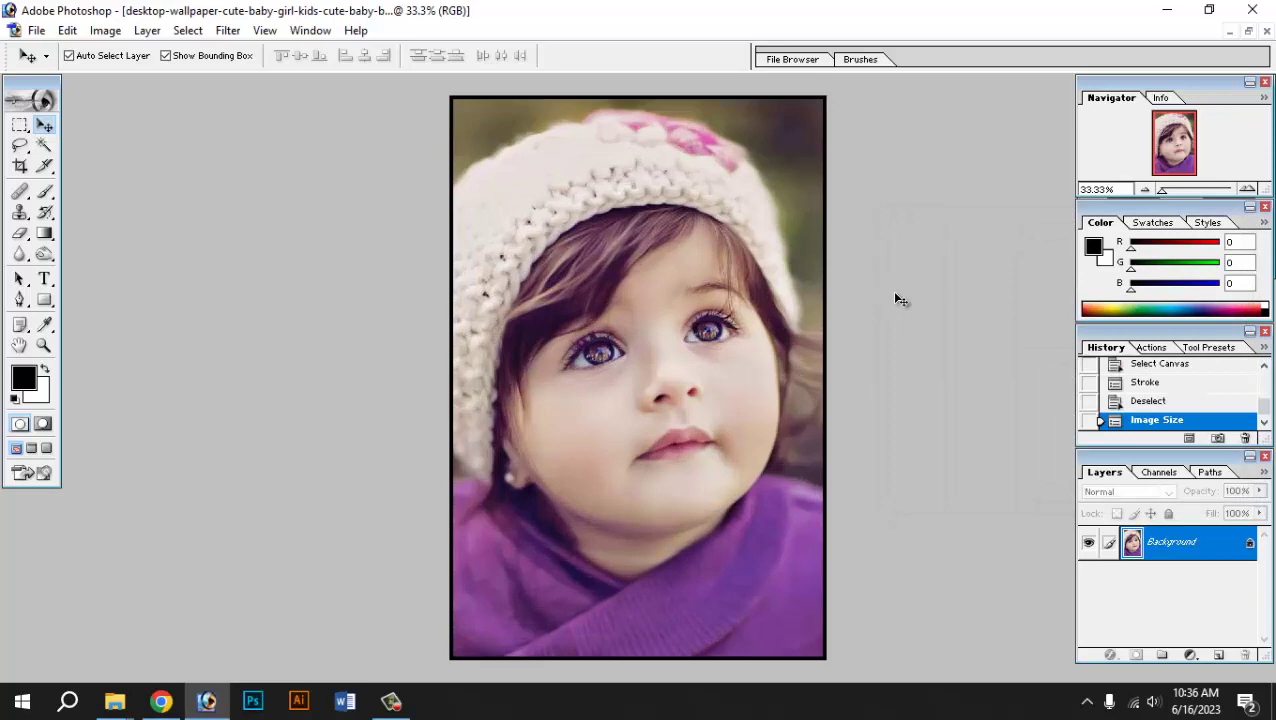
Copy the 4 by 6 inch photo onto the A4 page with the Move tool, beside the first photo along the page's upper edge.
key("ctrl+minus")
key("ctrl+plus")
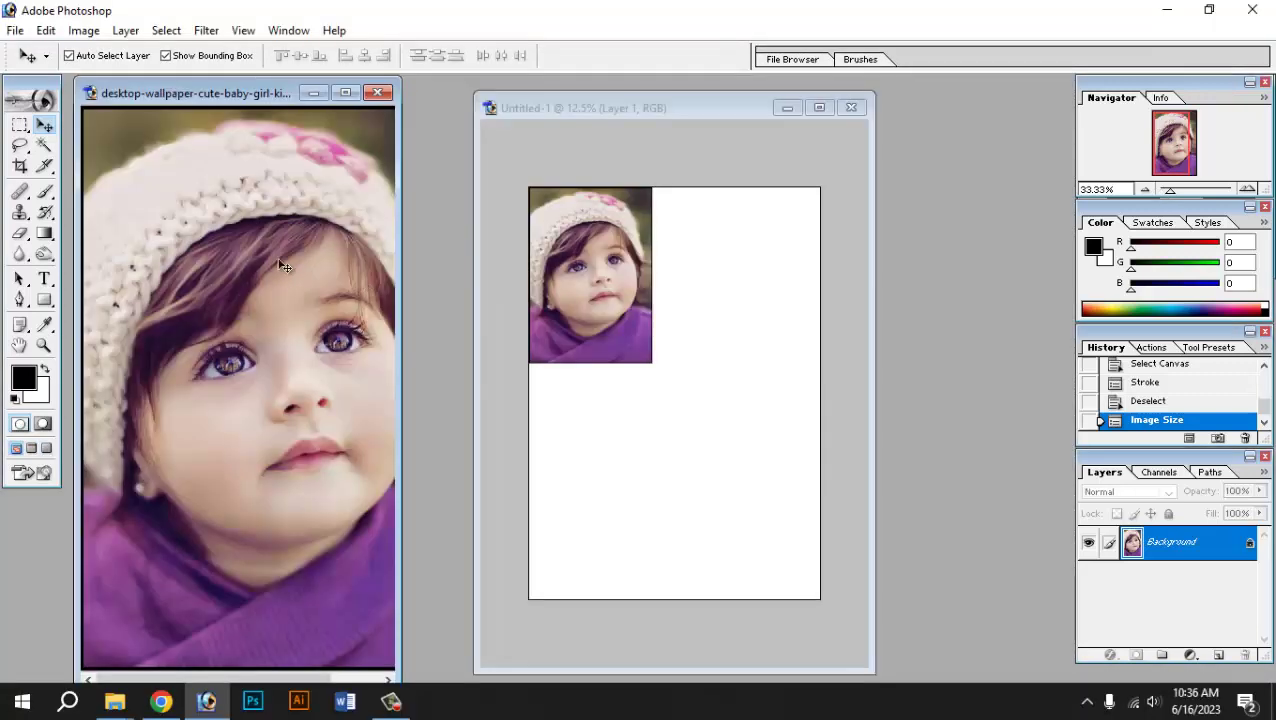
left_click_drag(246, 299, 720, 284)
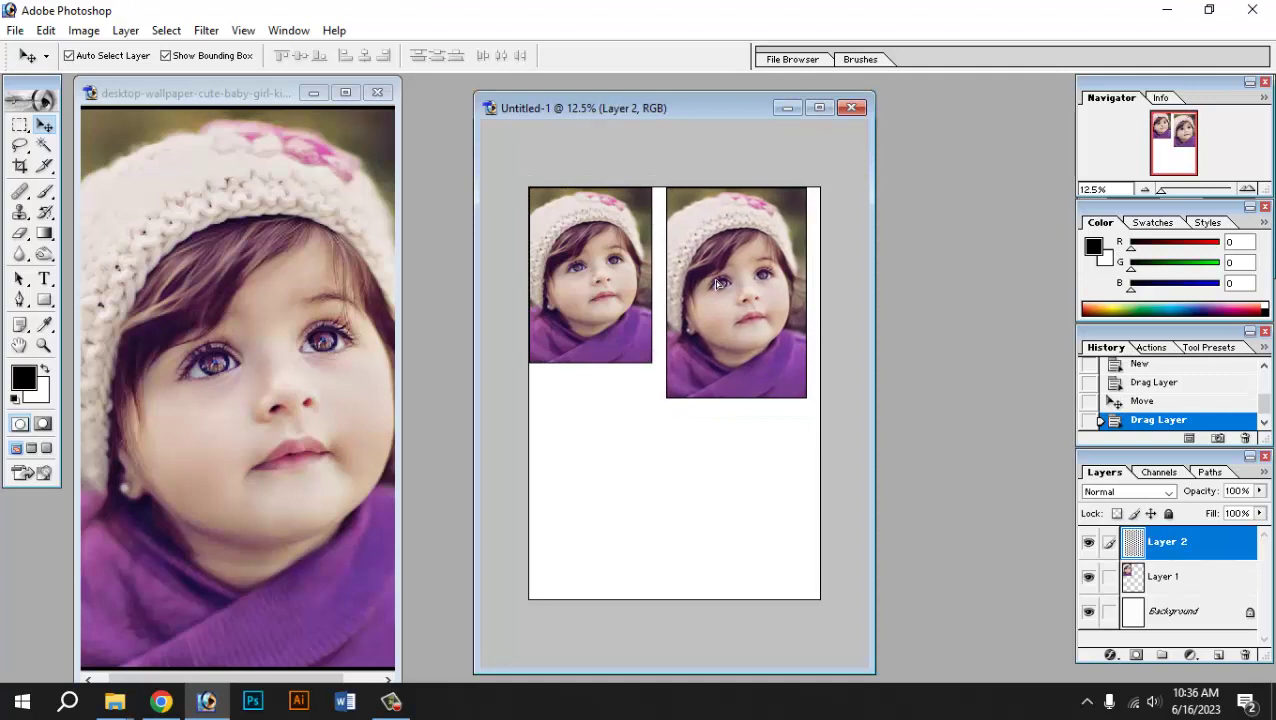
left_click_drag(716, 285, 710, 284)
Resize the original baby photo to a document size of 5 inches wide by 7 inches high.
left_click(337, 113)
left_click(345, 92)
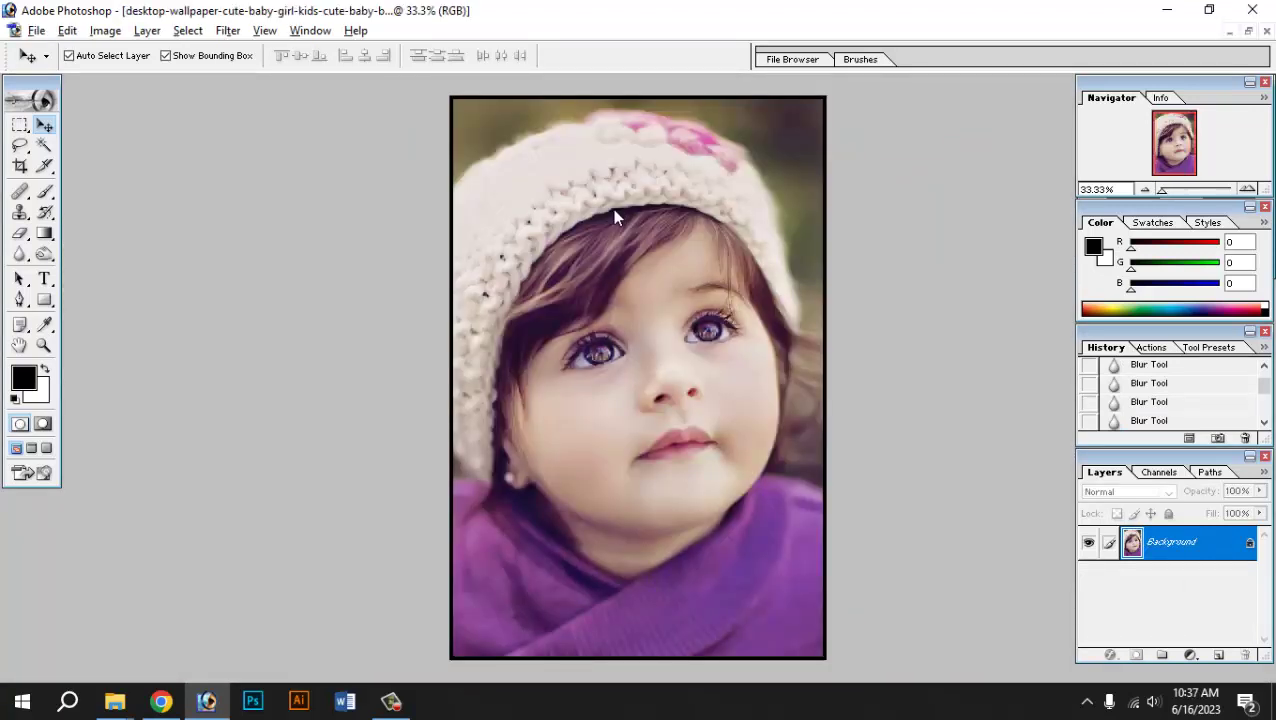
left_click(104, 30)
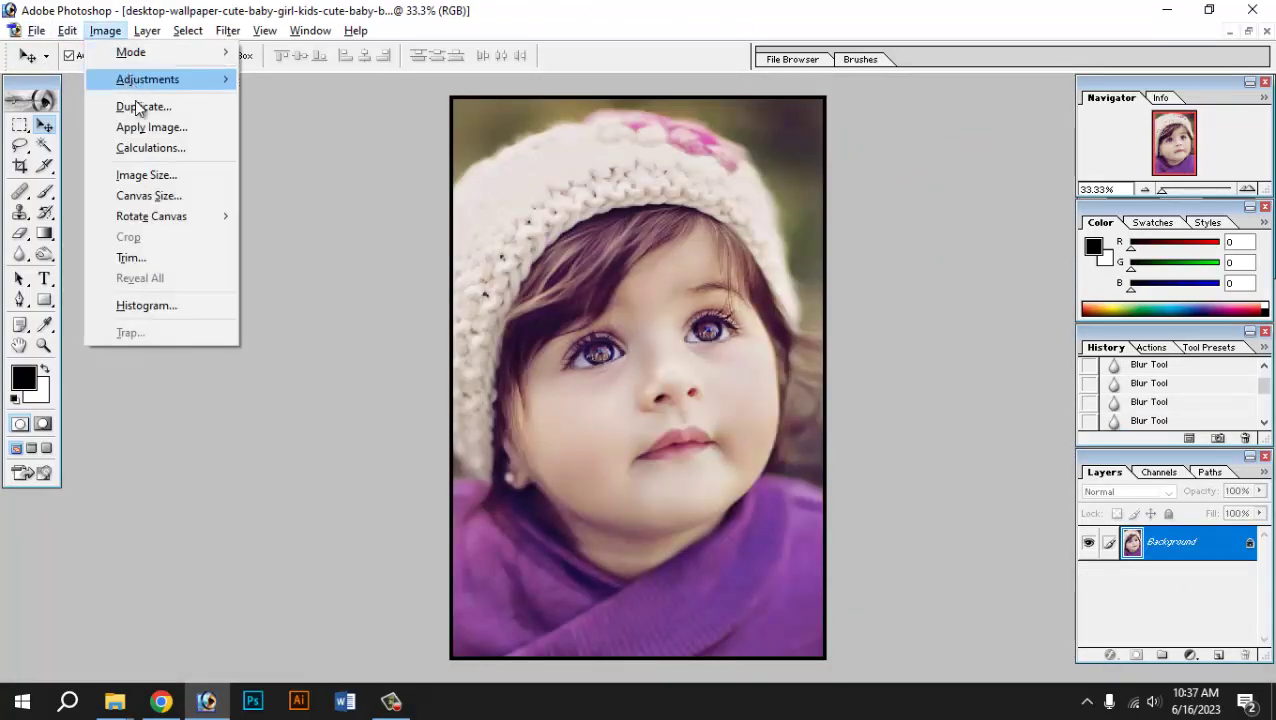
left_click(135, 174)
left_click_drag(986, 371, 946, 372)
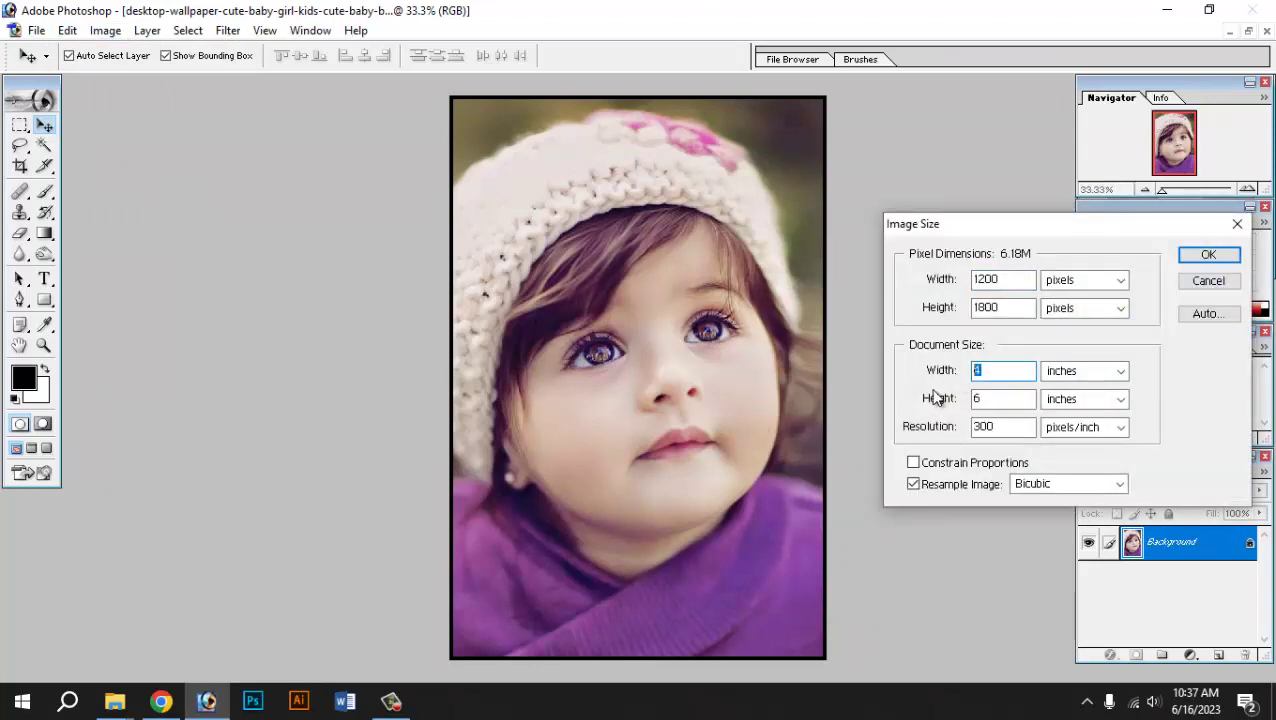
type("5")
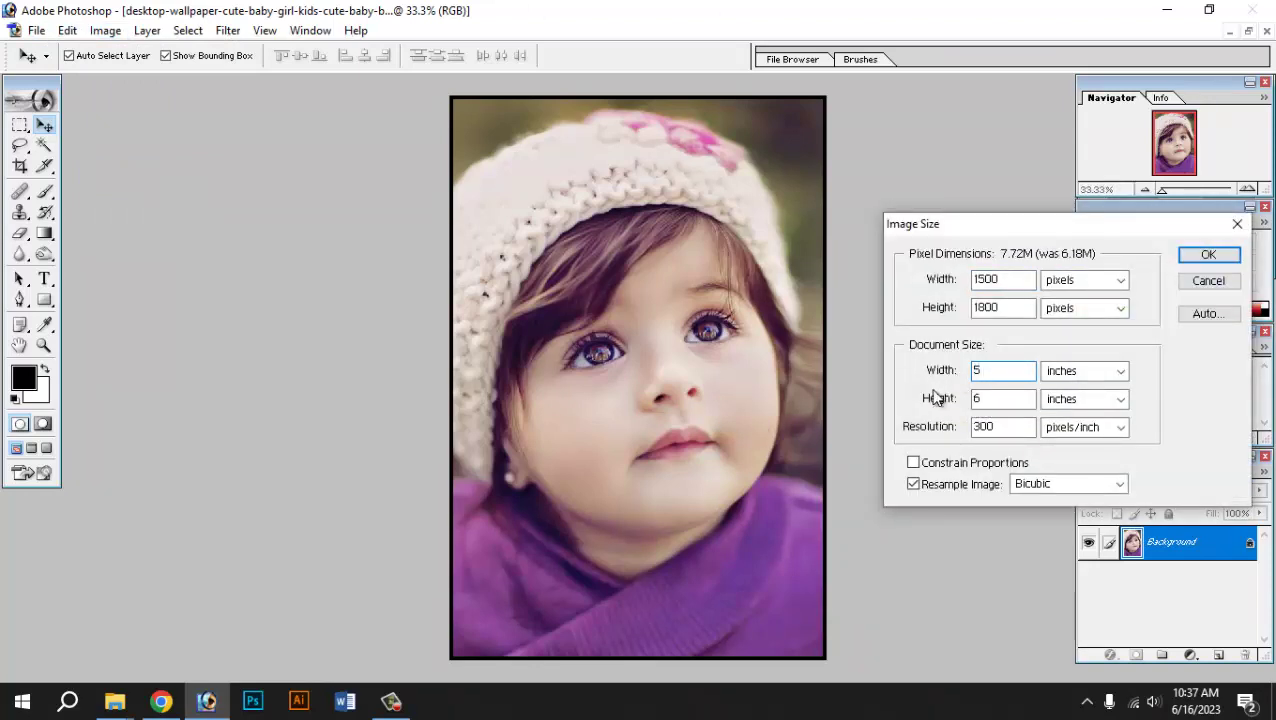
type("7")
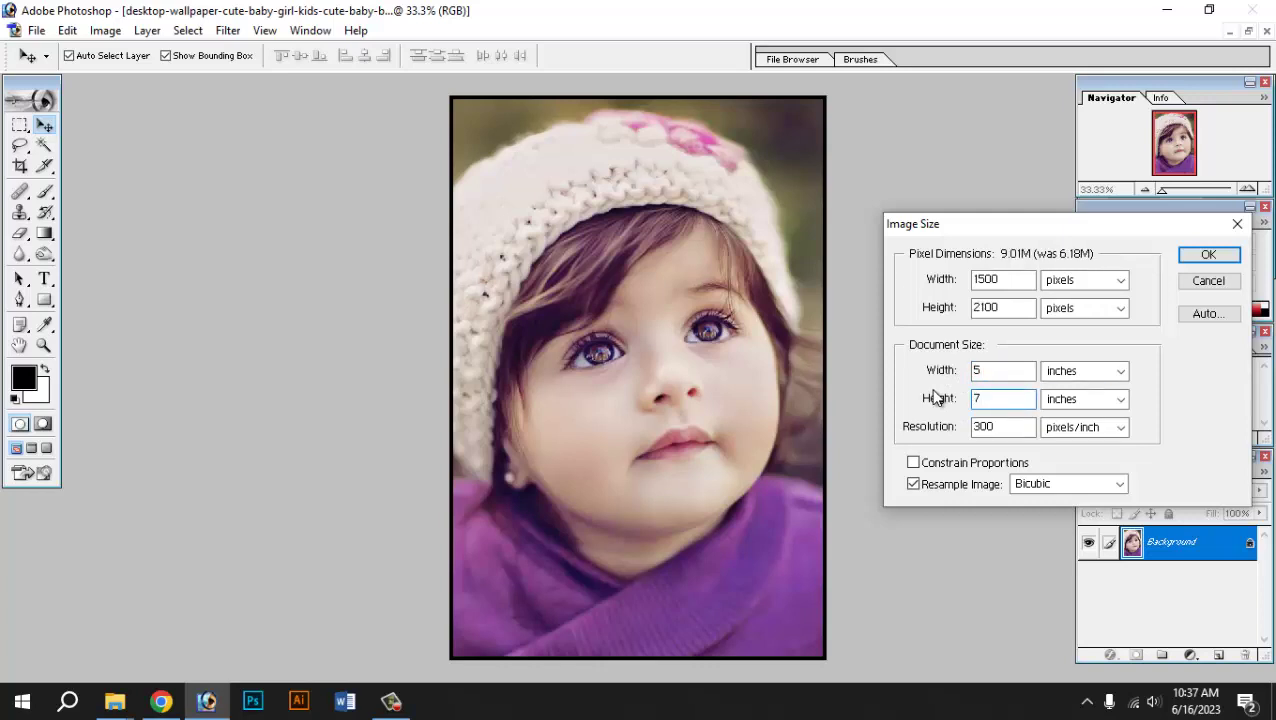
key("Return")
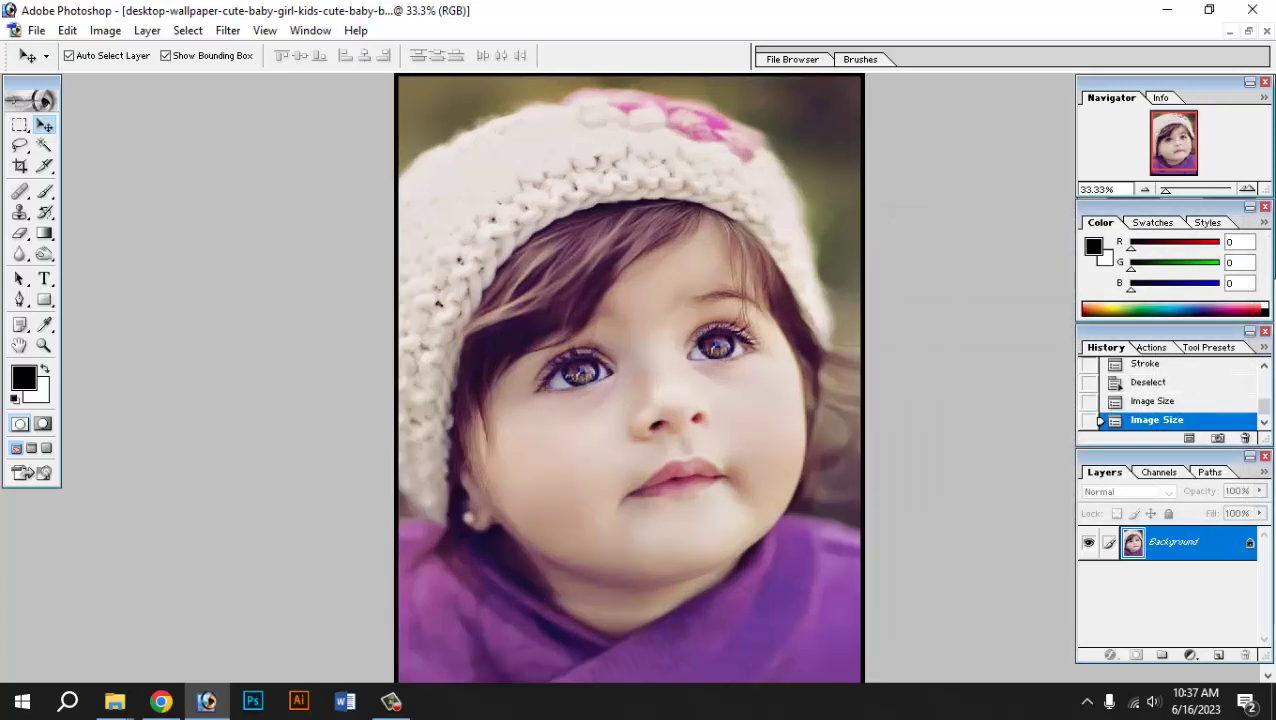
Show the 5 by 7 inch photo in a floating window and copy it onto the lower part of the A4 page.
key("ctrl+minus")
key("ctrl+minus")
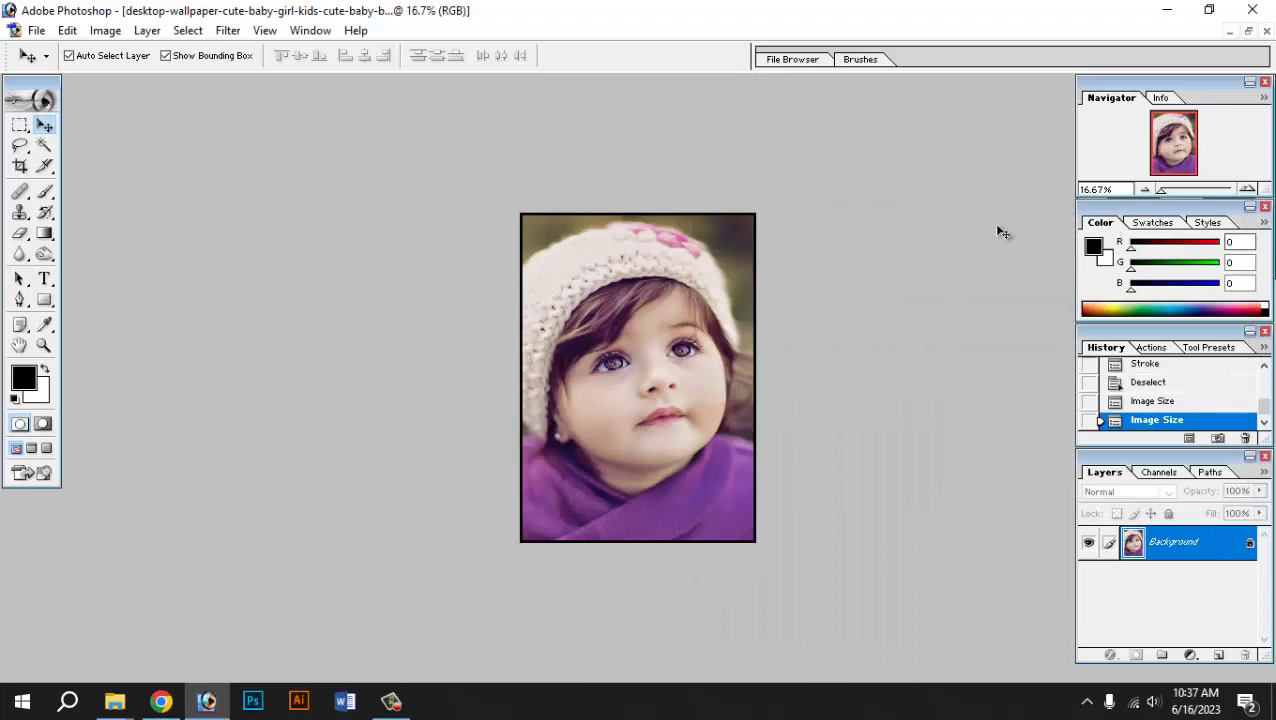
key("f")
key("f")
key("f")
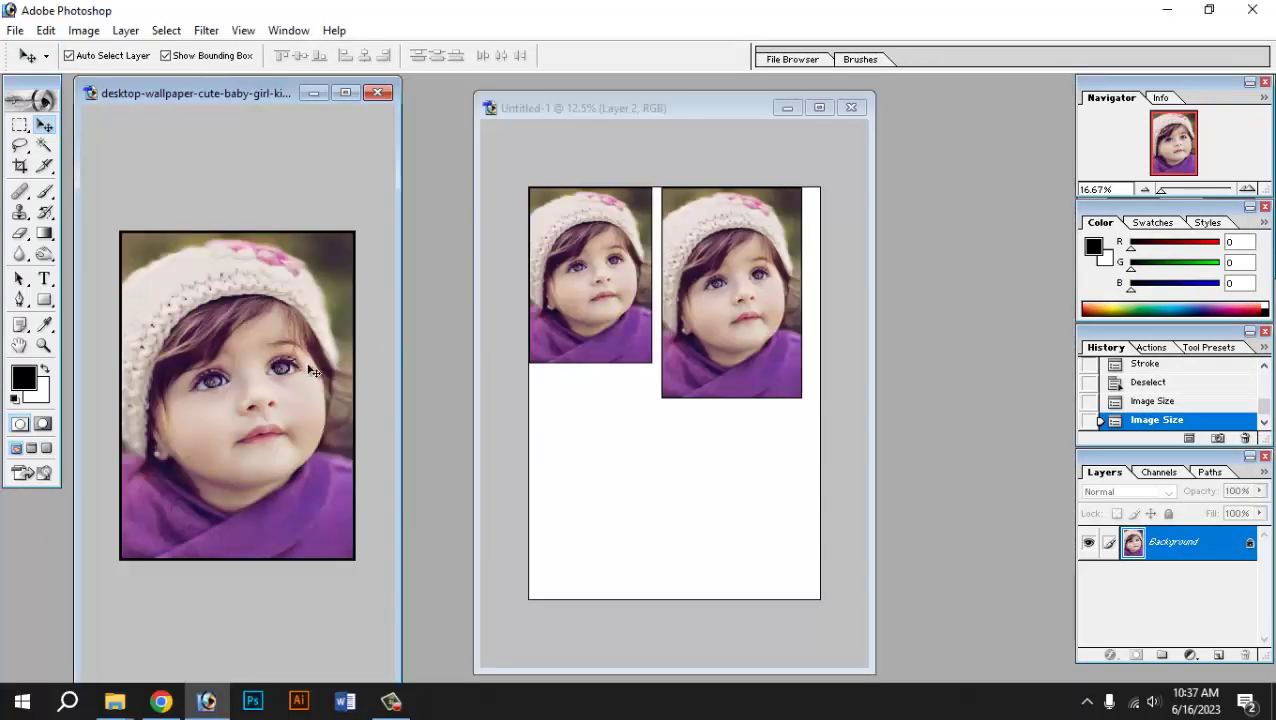
left_click_drag(212, 393, 625, 505)
Rotate the copied 5 by 7 inch photo 90° and fit it below the two upper photos, against the page's left edge.
left_click_drag(715, 369, 755, 604)
left_click_drag(720, 531, 726, 528)
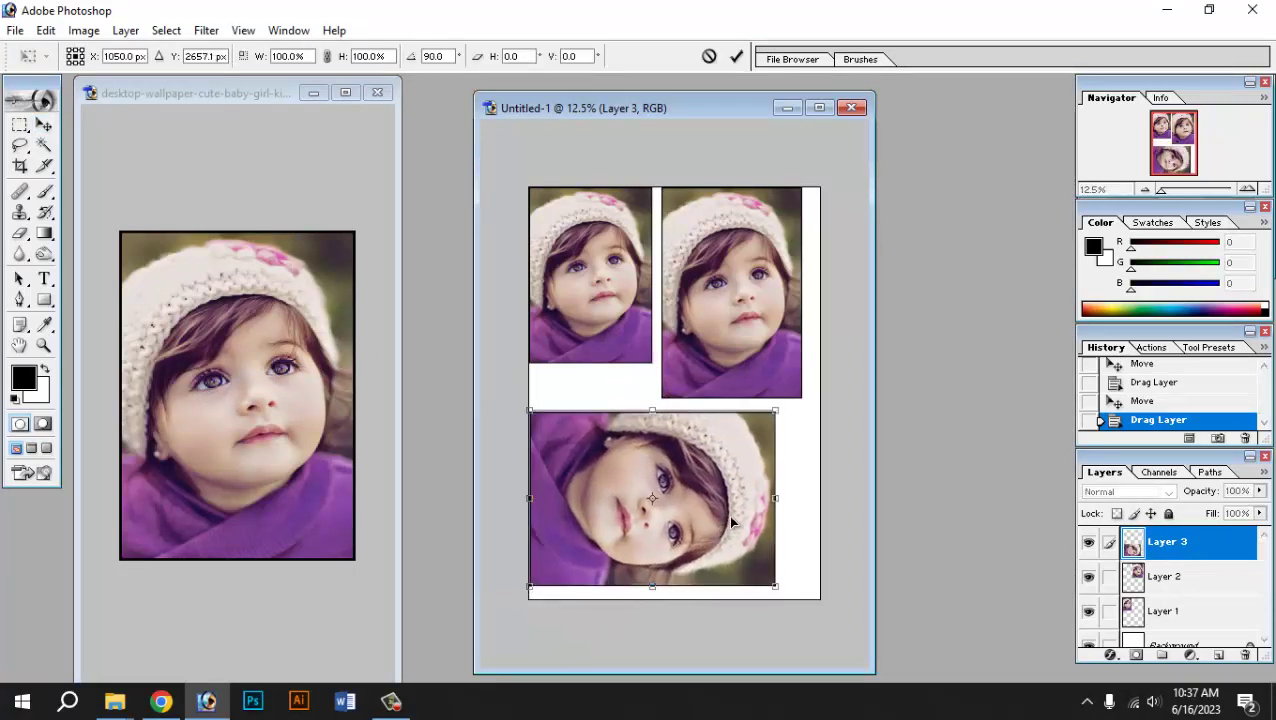
key("Return")
left_click(819, 107)
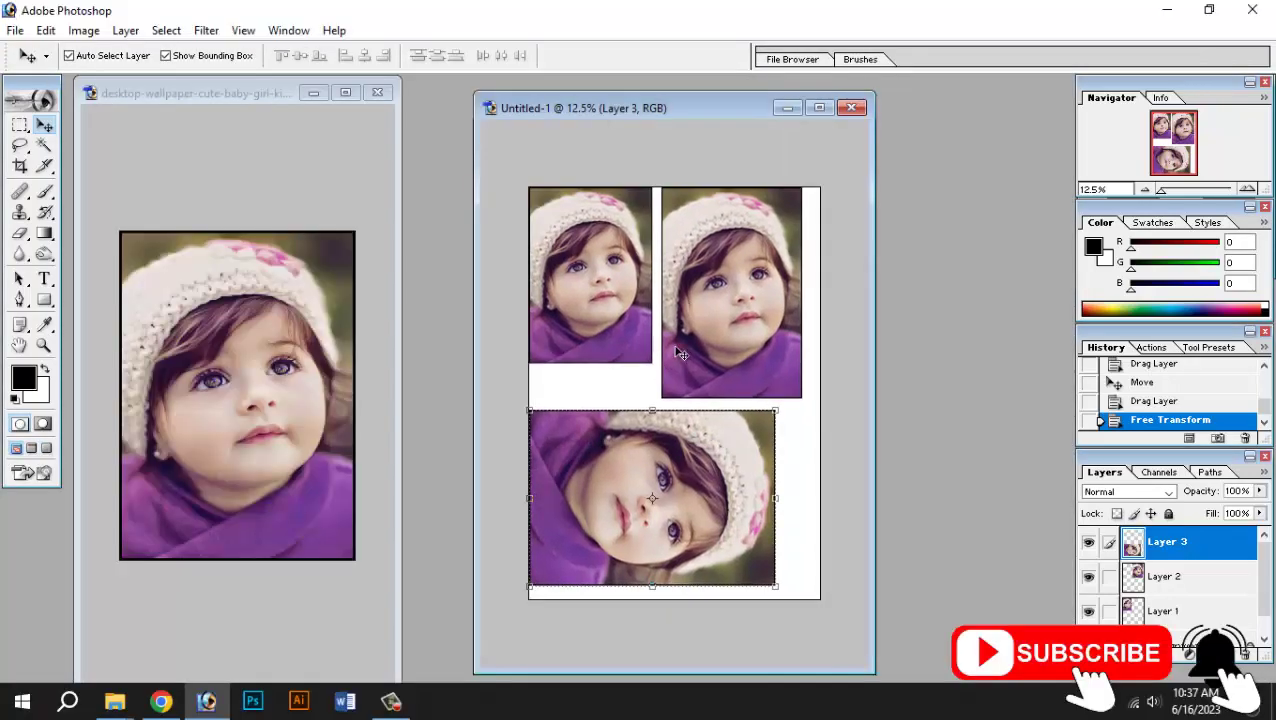
Resize the original baby photo to a document size of 6 inches wide by 8 inches high.
left_click(308, 106)
left_click(346, 92)
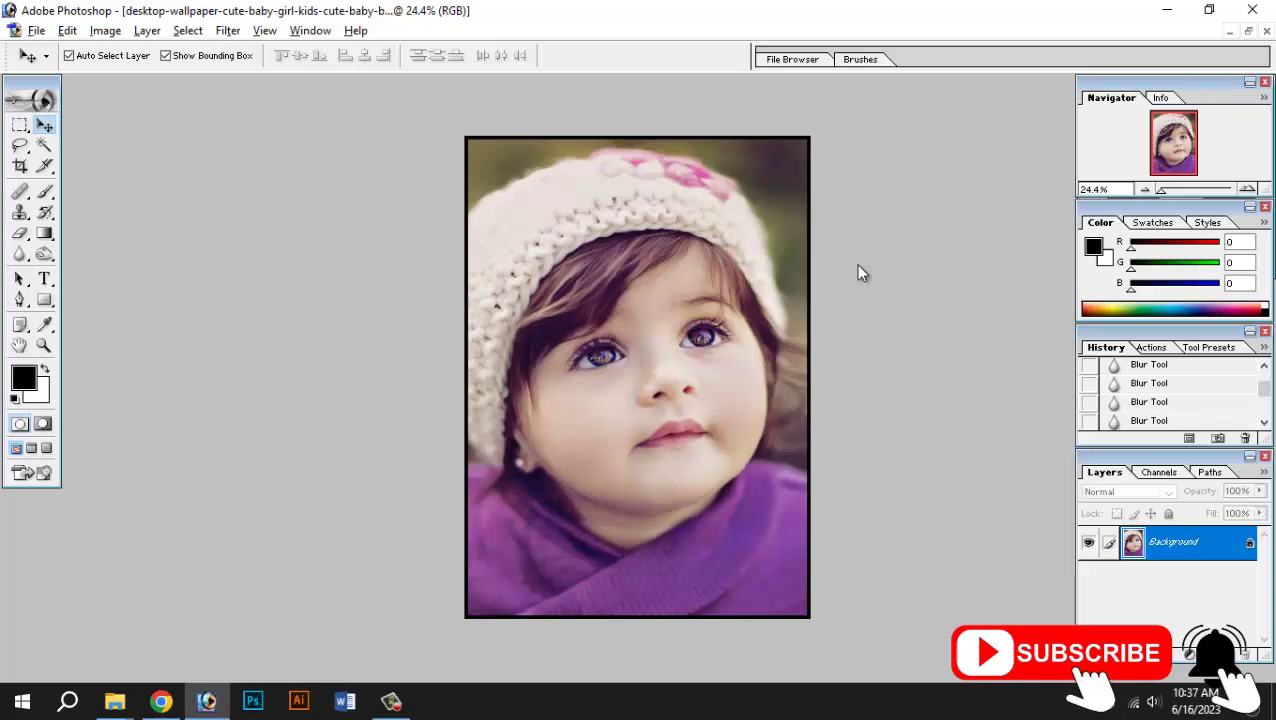
left_click(105, 31)
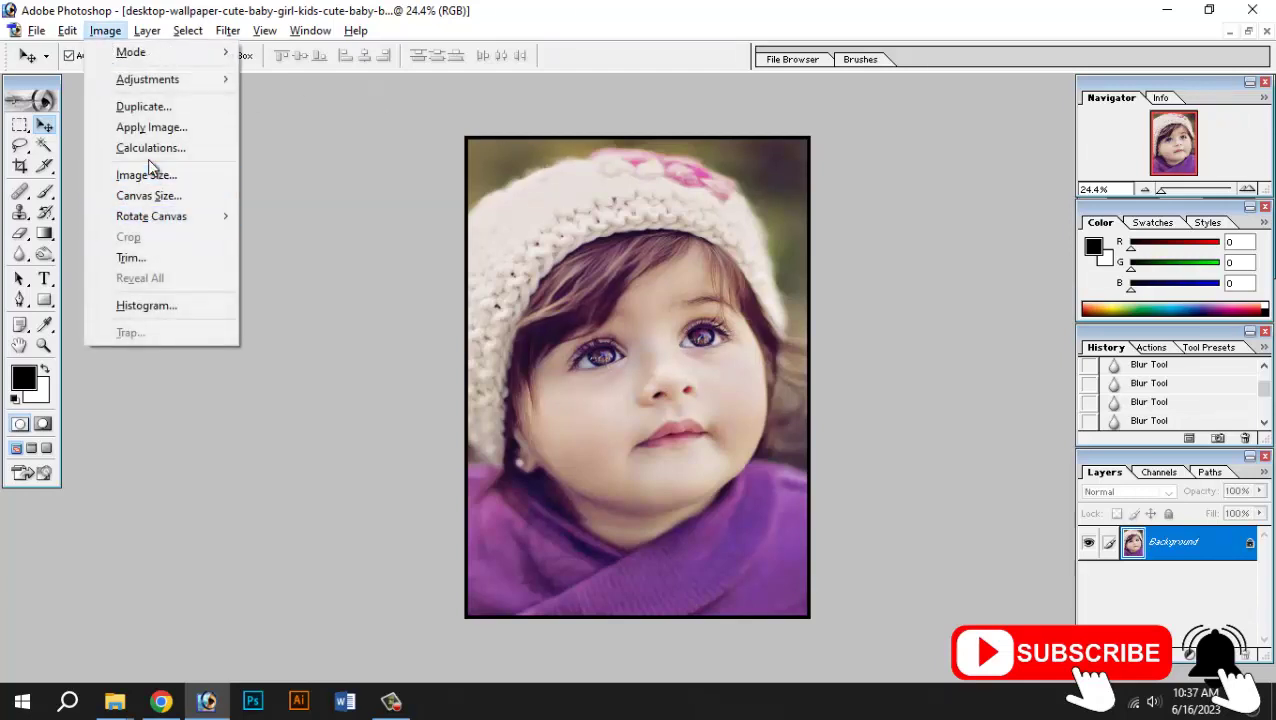
left_click(148, 172)
left_click(1003, 372)
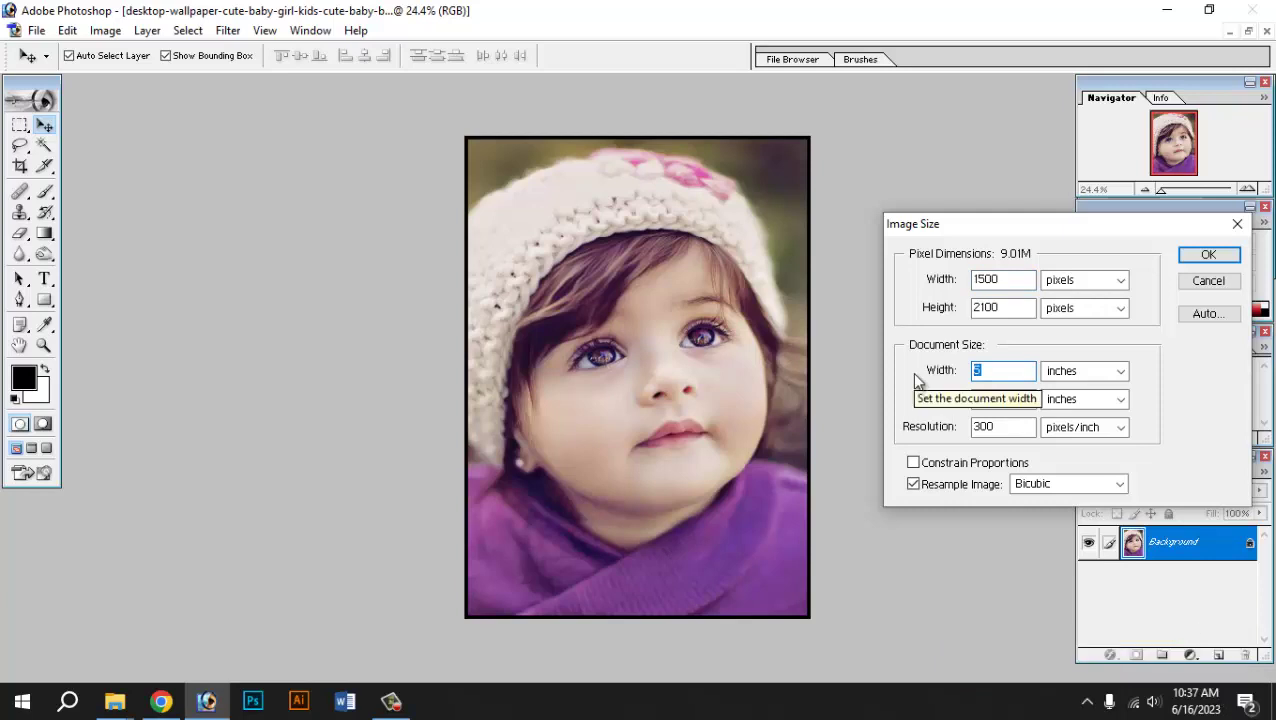
type("6")
key("Tab")
key("Tab")
type("8")
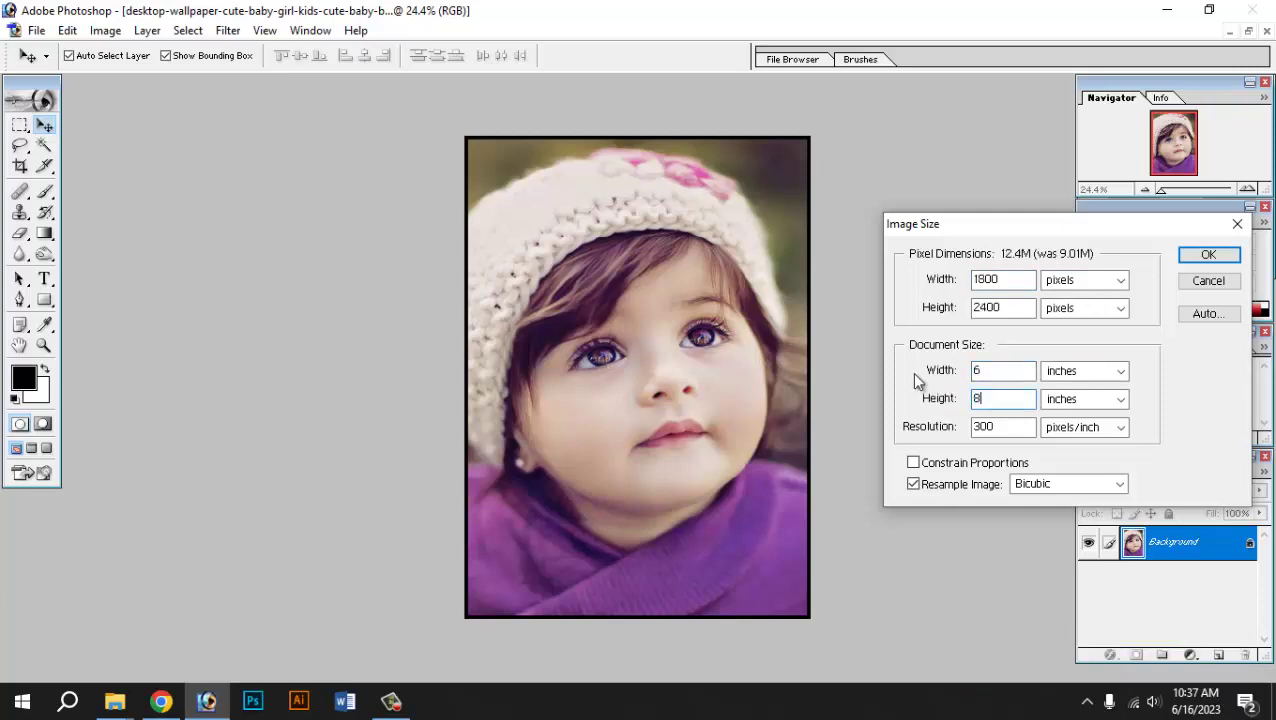
key("Return")
Show the whole 6 by 8 inch photo in a floating window beside the A4 page.
key("ctrl+minus")
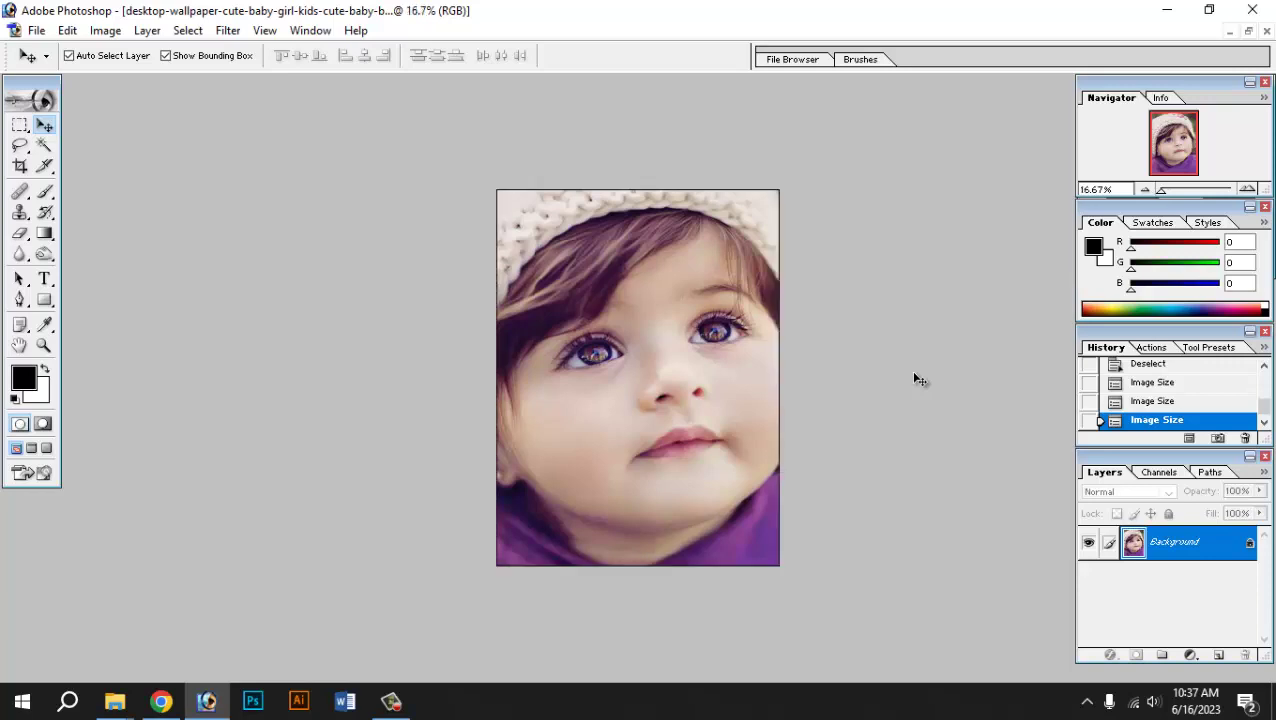
key("f")
key("f")
key("f")
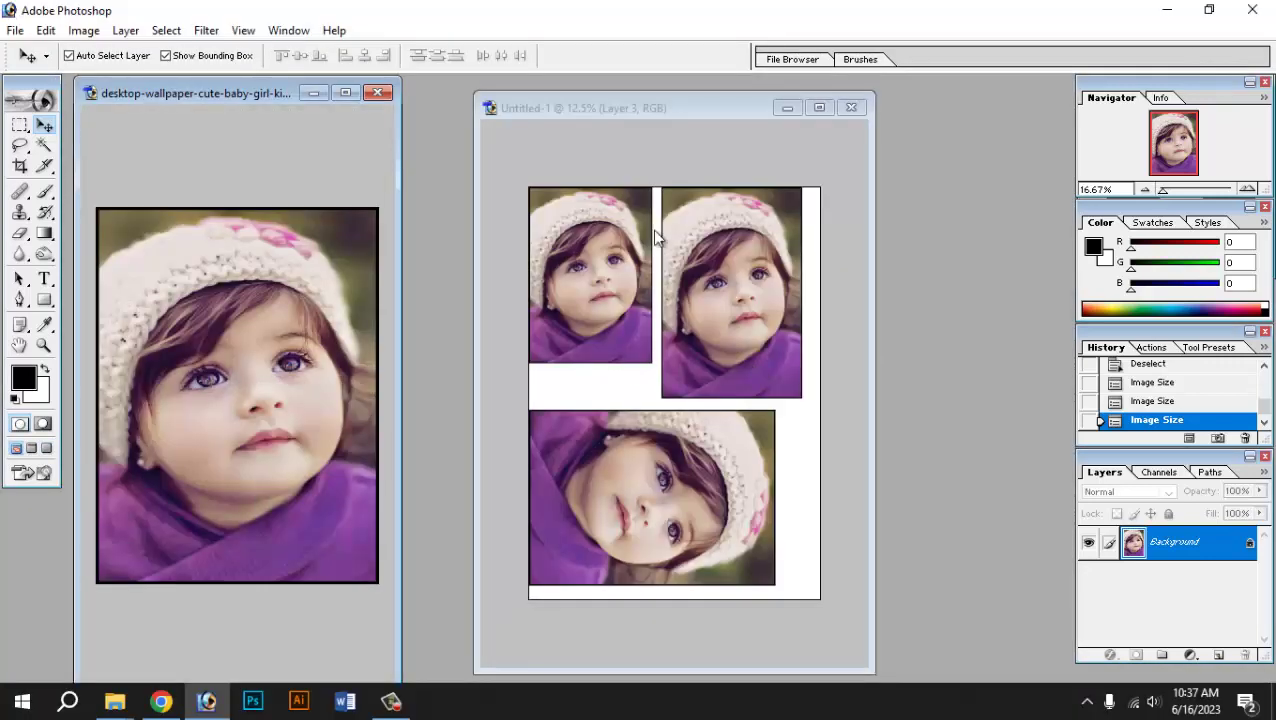